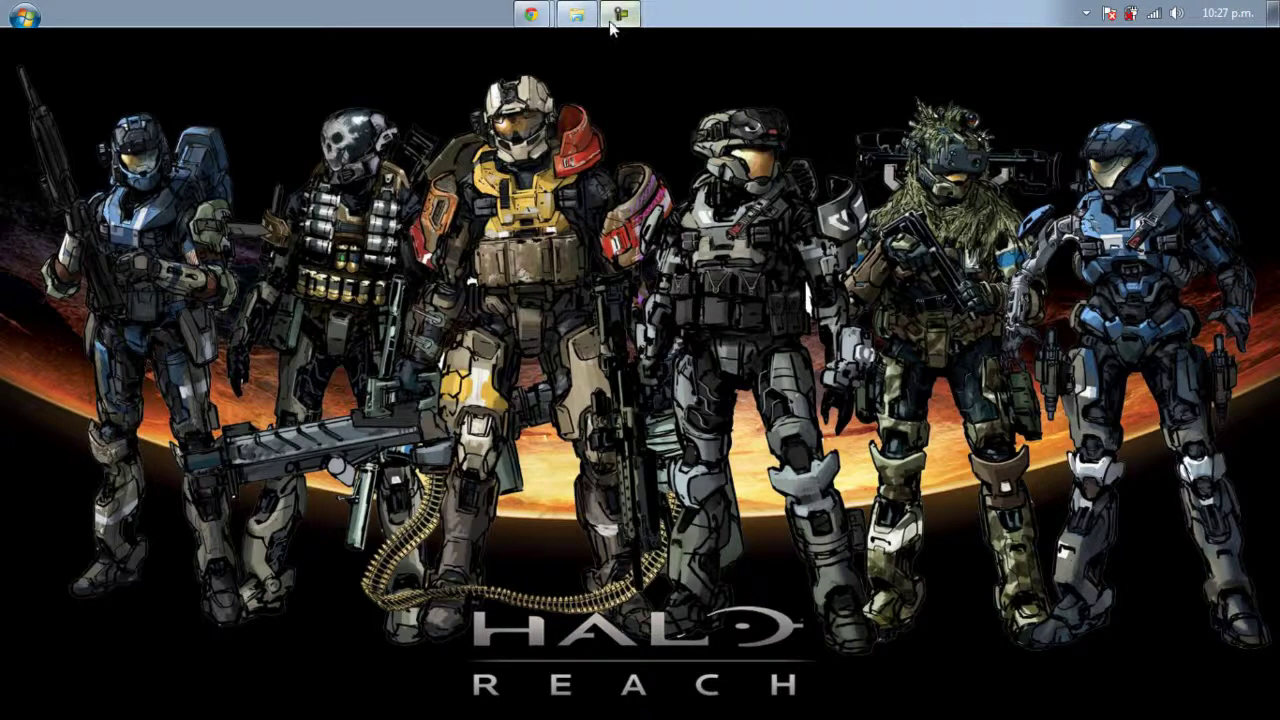
Switch to Chrome and open the Download page of minecraft.net
{"action": "left_click", "coordinate": [533, 17]}
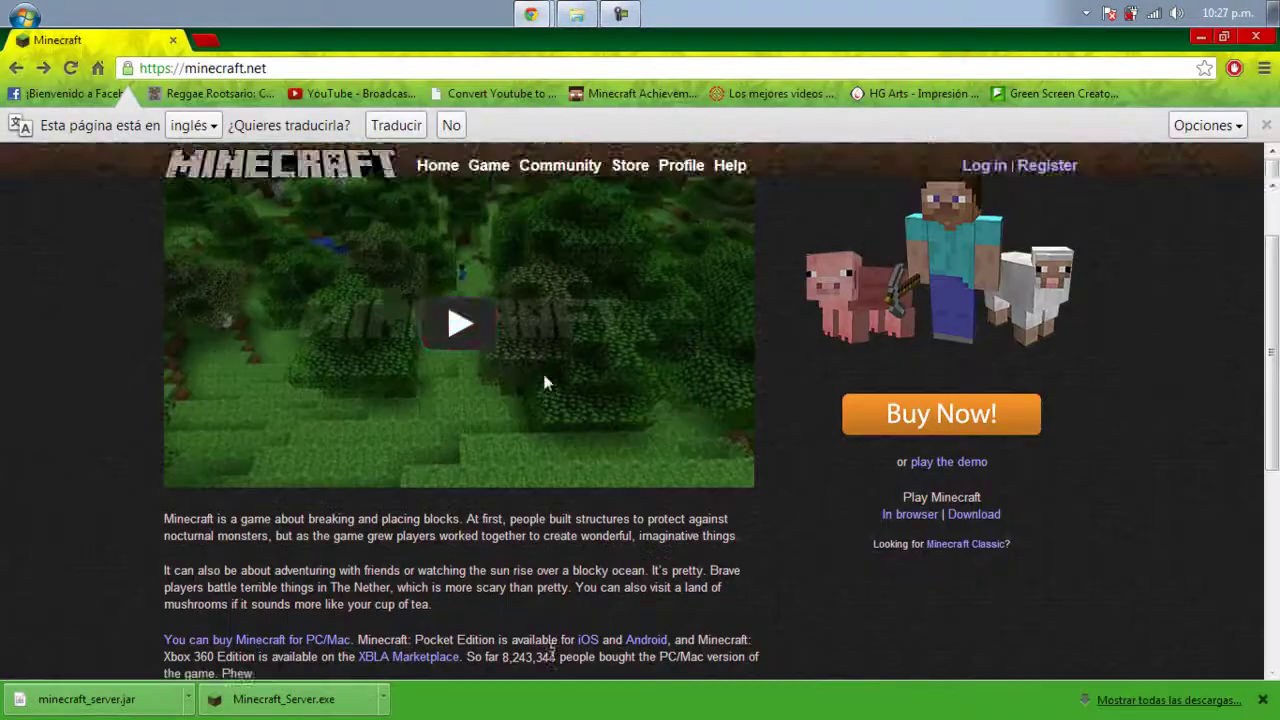
{"action": "scroll", "coordinate": [400, 280], "scroll_direction": "down", "scroll_amount": 1}
{"action": "scroll", "coordinate": [1120, 395], "scroll_direction": "up", "scroll_amount": 1}
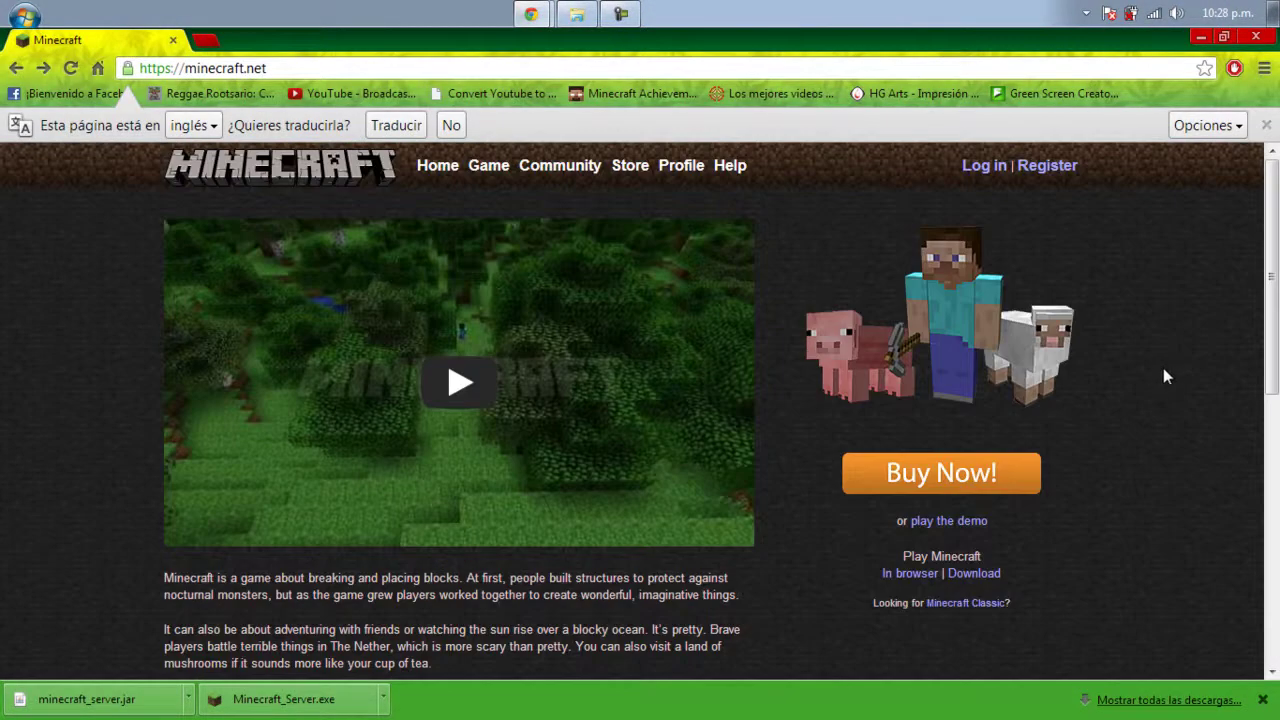
{"action": "scroll", "coordinate": [1160, 372], "scroll_direction": "down", "scroll_amount": 6}
{"action": "scroll", "coordinate": [1180, 360], "scroll_direction": "up", "scroll_amount": 5}
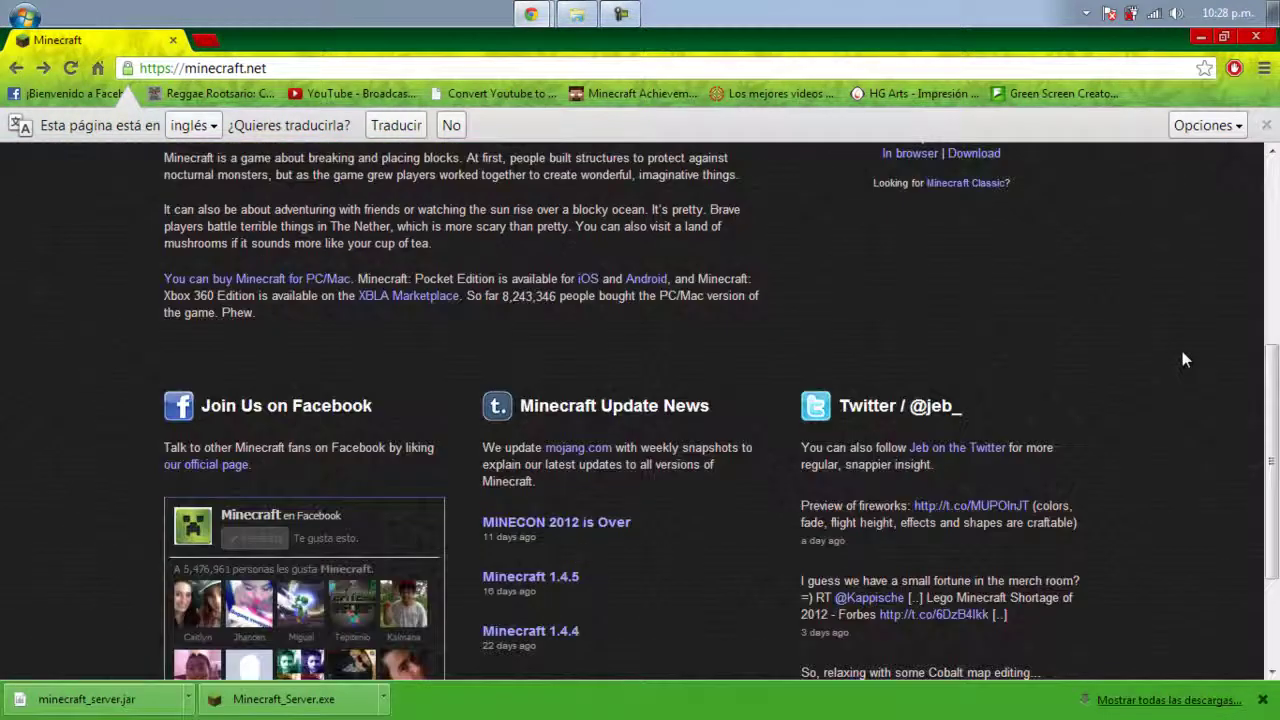
{"action": "left_click", "coordinate": [975, 438]}
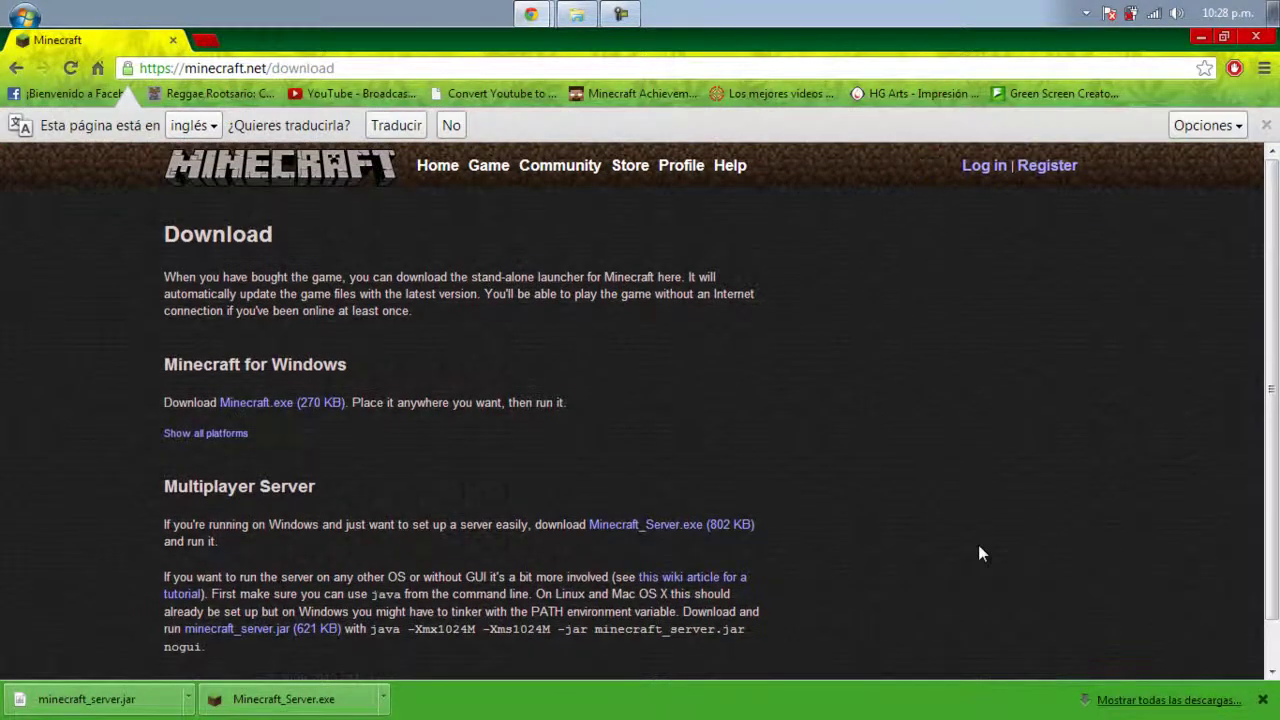
Download Minecraft_Server.exe and minecraft_server.jar from the Multiplayer Server section
{"action": "scroll", "coordinate": [980, 553], "scroll_direction": "down", "scroll_amount": 1}
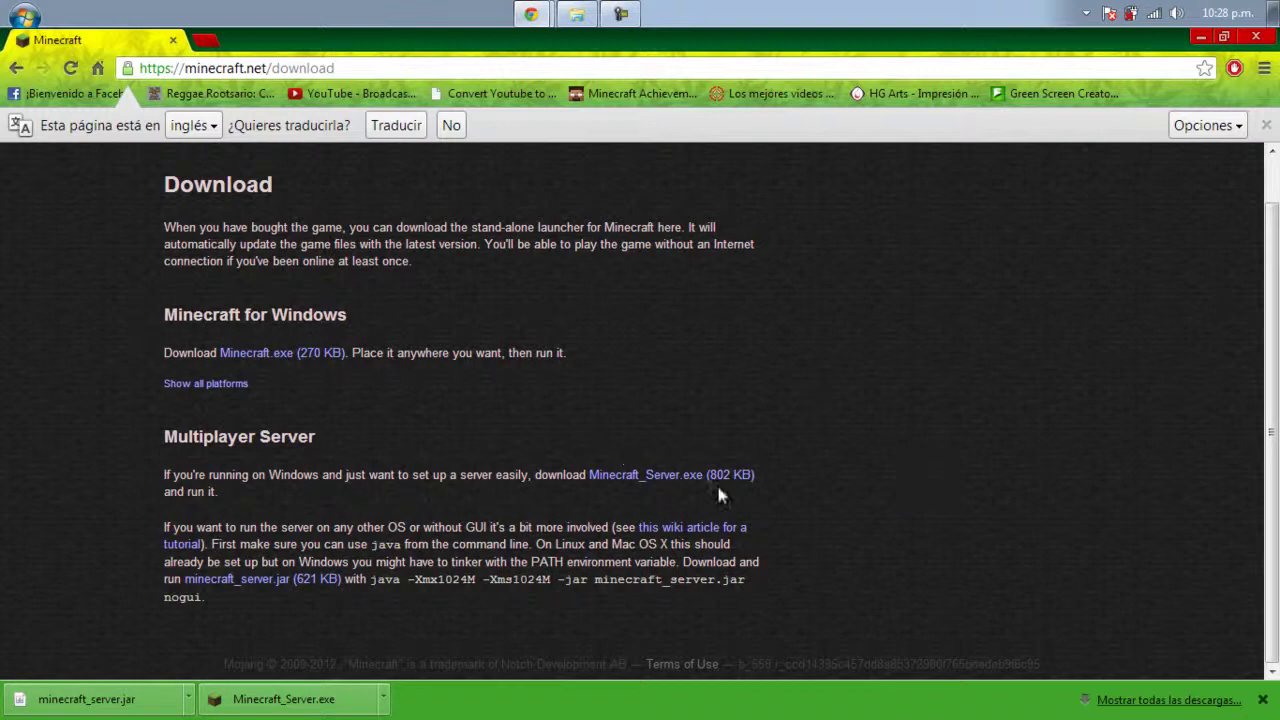
{"action": "left_click", "coordinate": [668, 478]}
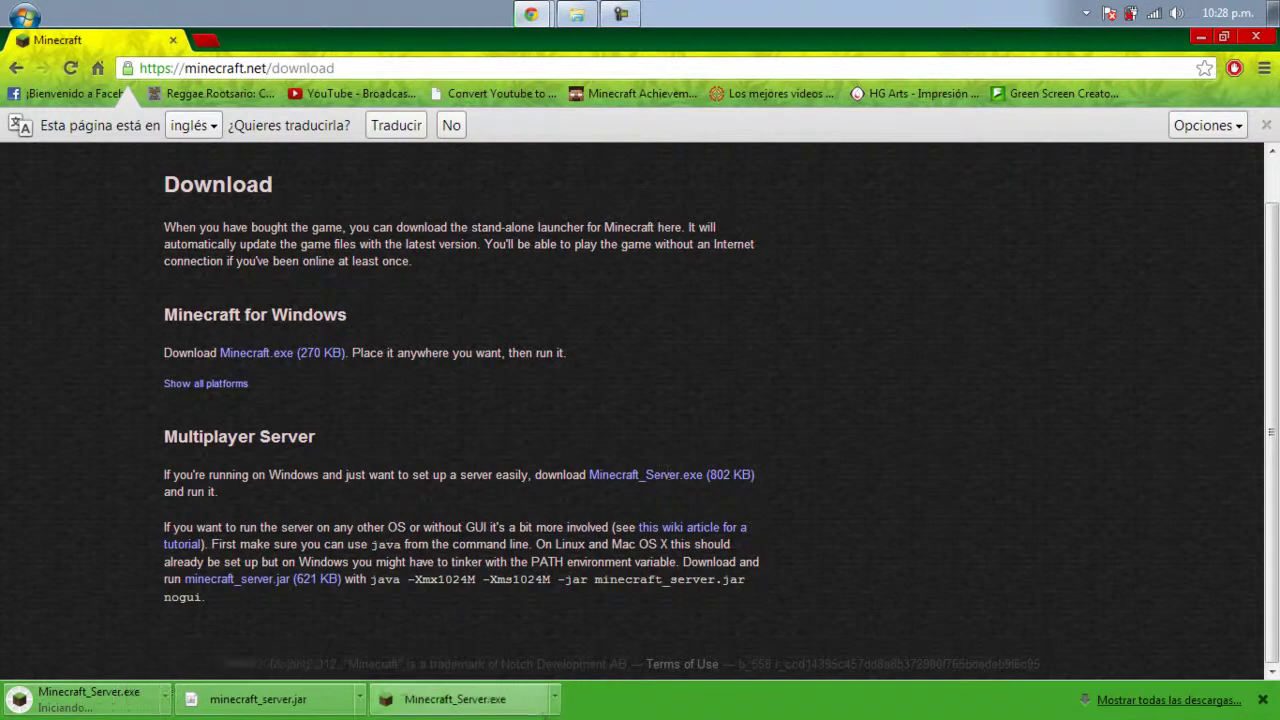
{"action": "right_click", "coordinate": [553, 707]}
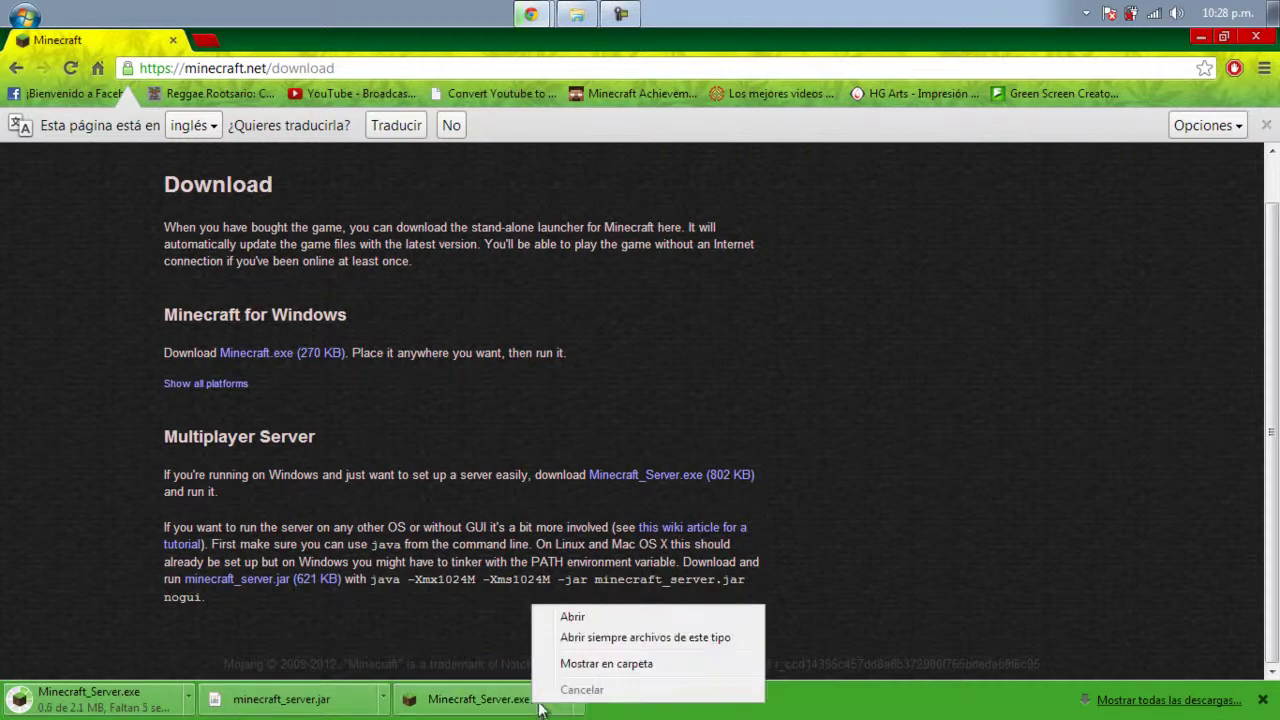
{"action": "left_click", "coordinate": [200, 638]}
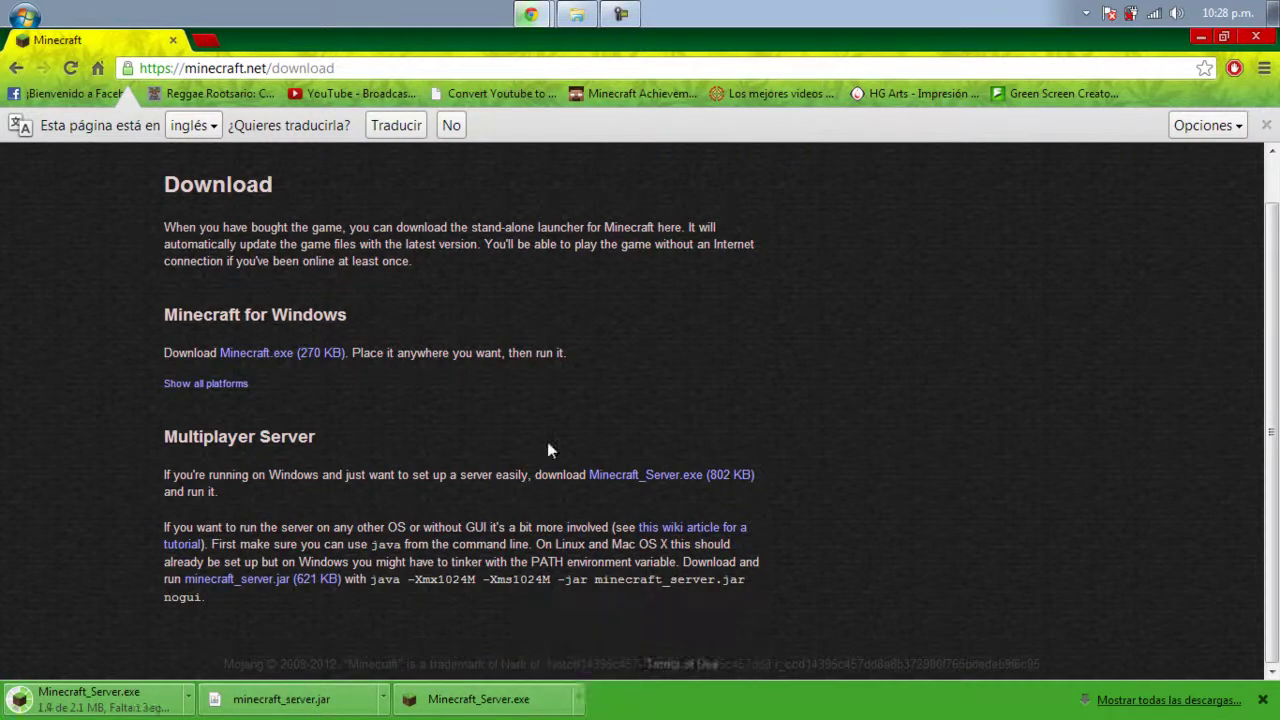
{"action": "left_click", "coordinate": [224, 590]}
{"action": "left_click", "coordinate": [368, 700]}
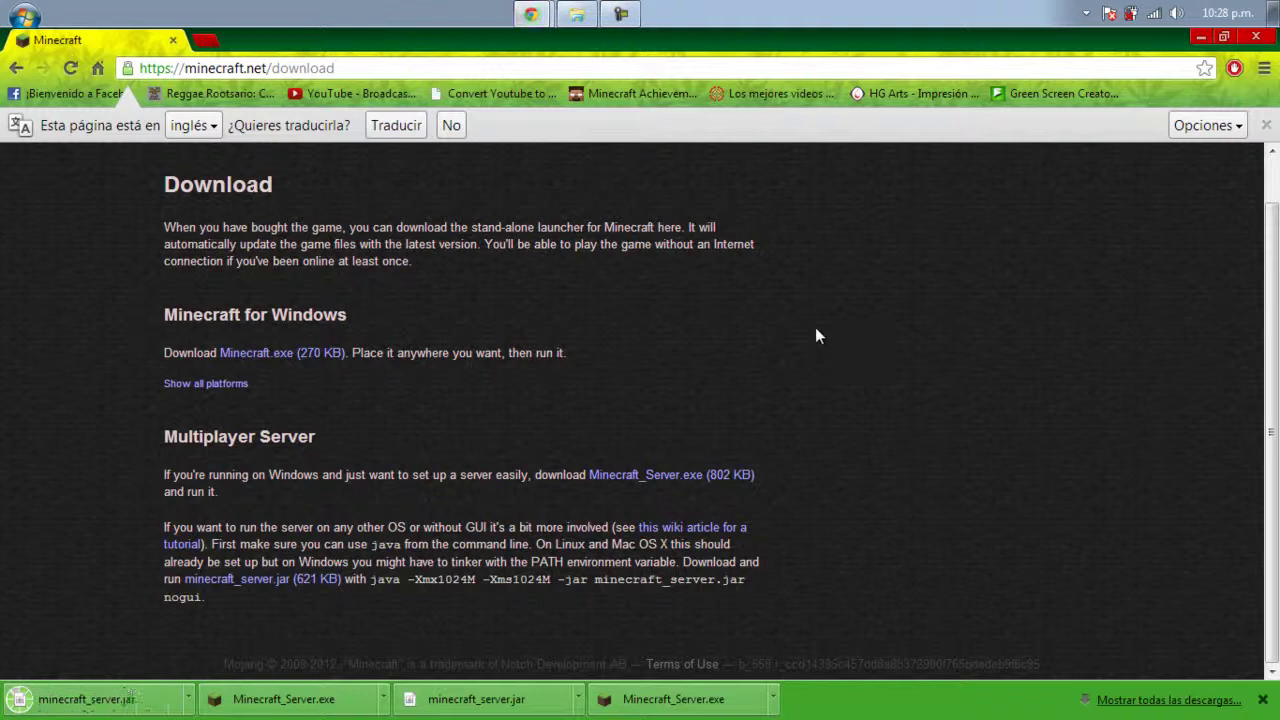
Switch to Windows Explorer and move Minecraft_Server and minecraft_server from Descargas into the Server folder on Disco local (D:)
{"action": "left_click", "coordinate": [1200, 36]}
{"action": "left_click", "coordinate": [590, 15]}
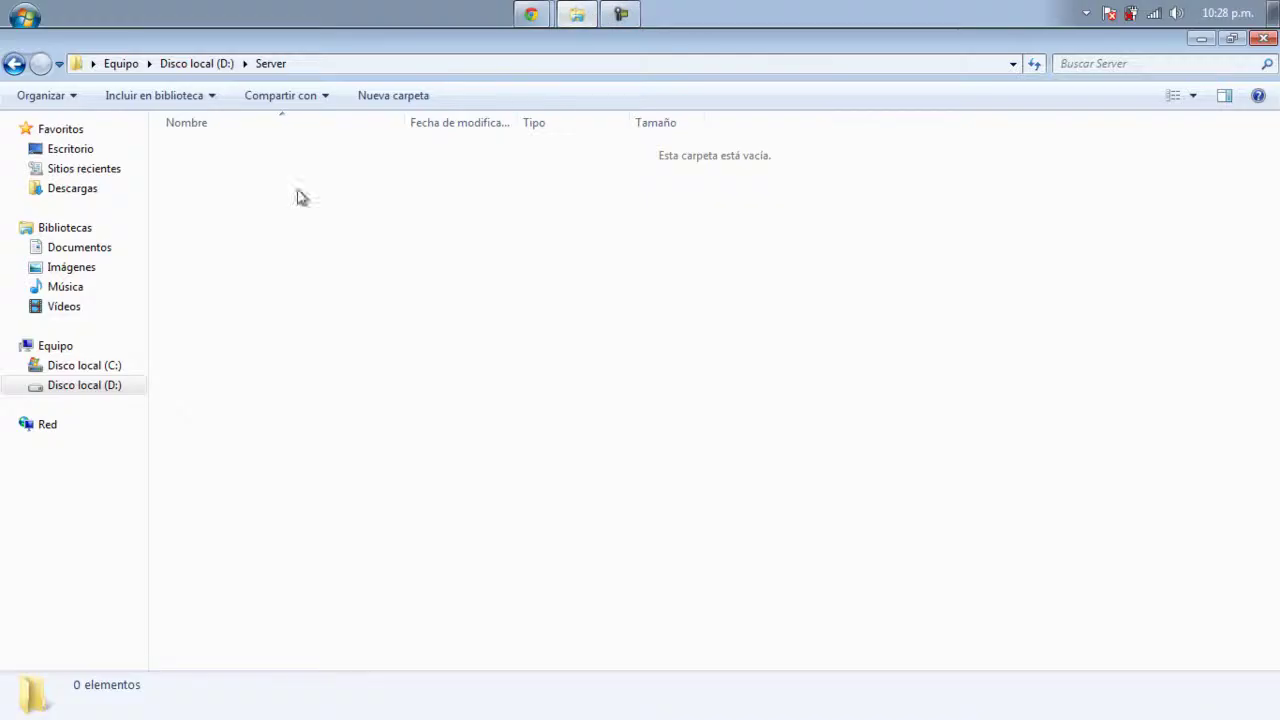
{"action": "left_click", "coordinate": [90, 191]}
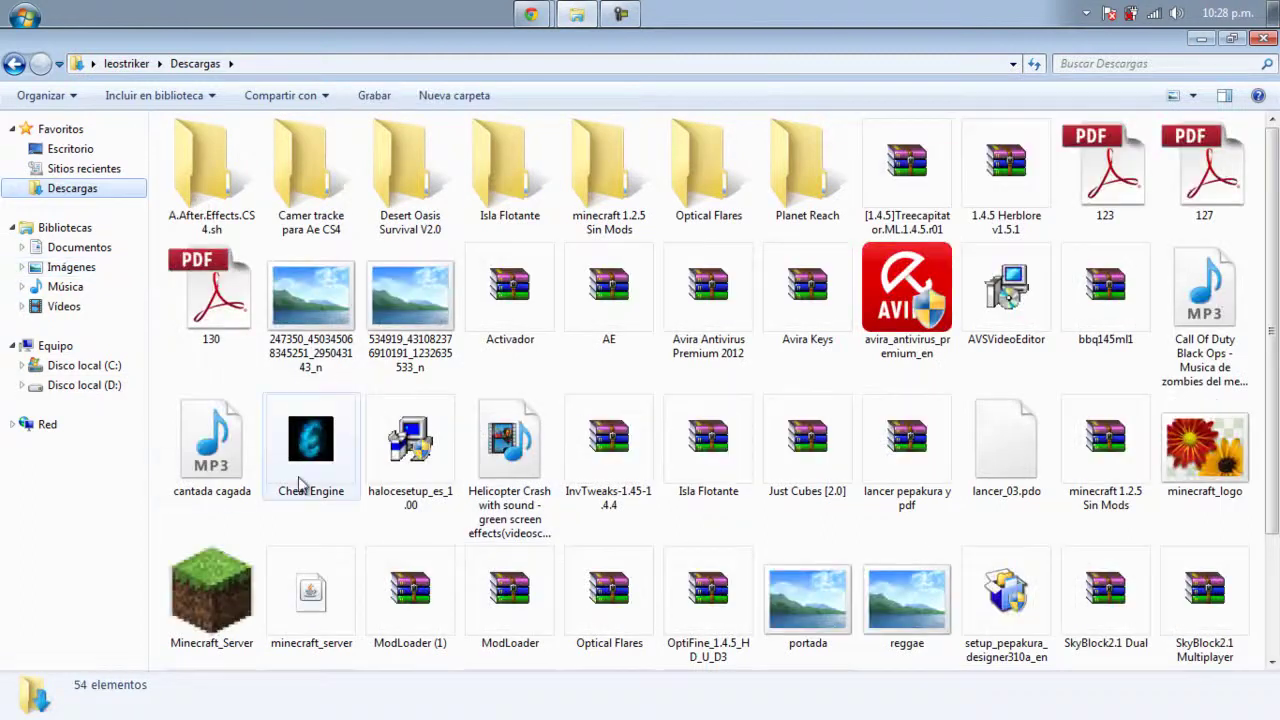
{"action": "left_click", "coordinate": [211, 595]}
{"action": "left_click", "coordinate": [313, 595], "text": "ctrl"}
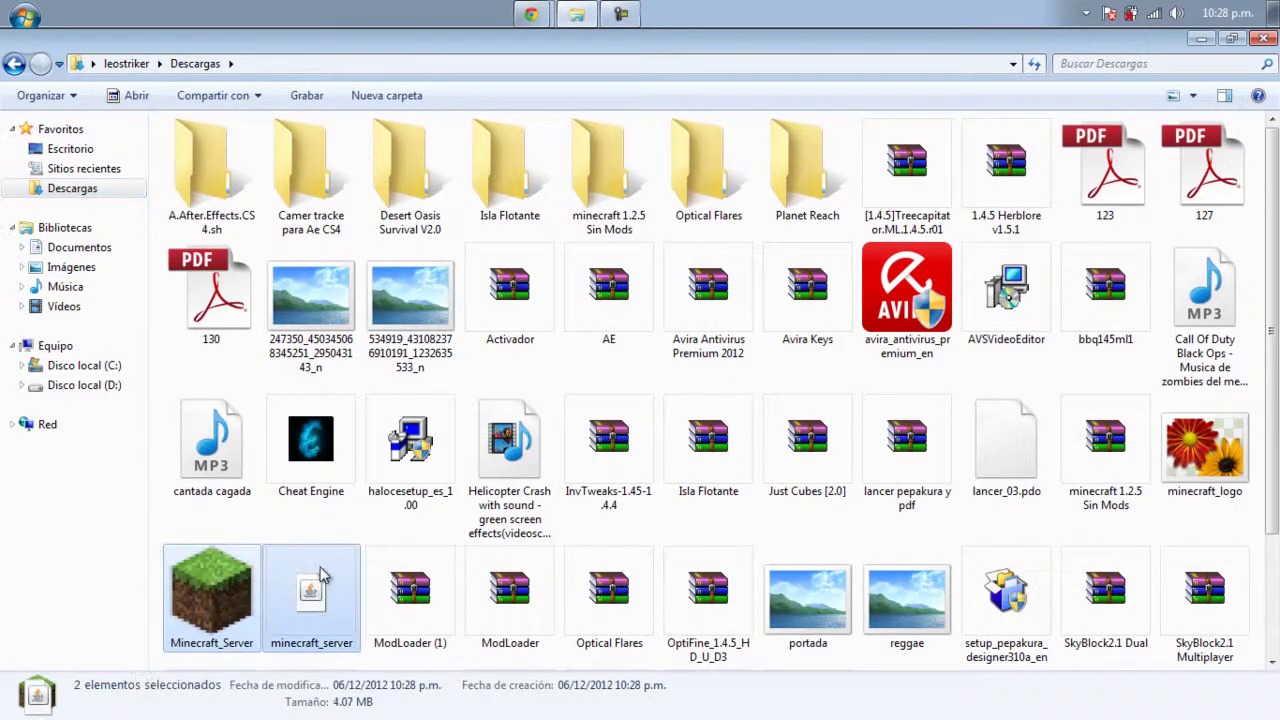
{"action": "key", "text": "ctrl+x"}
{"action": "left_click", "coordinate": [100, 386]}
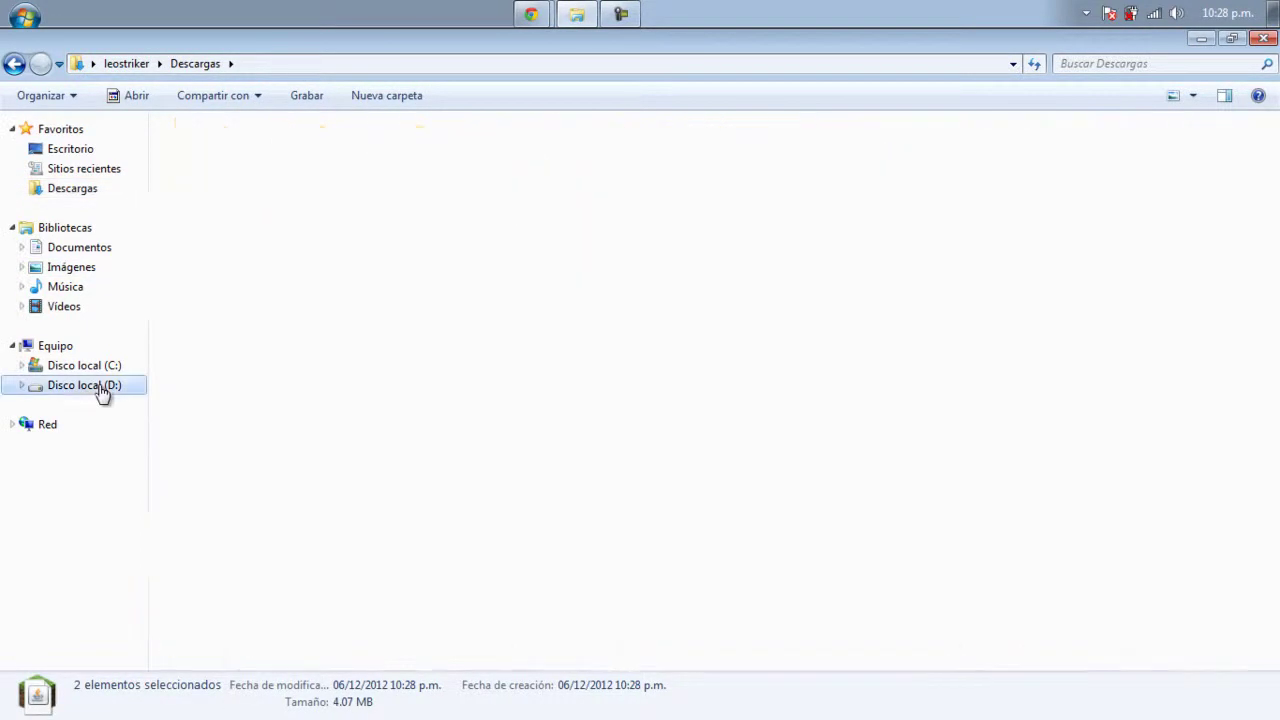
{"action": "double_click", "coordinate": [205, 229]}
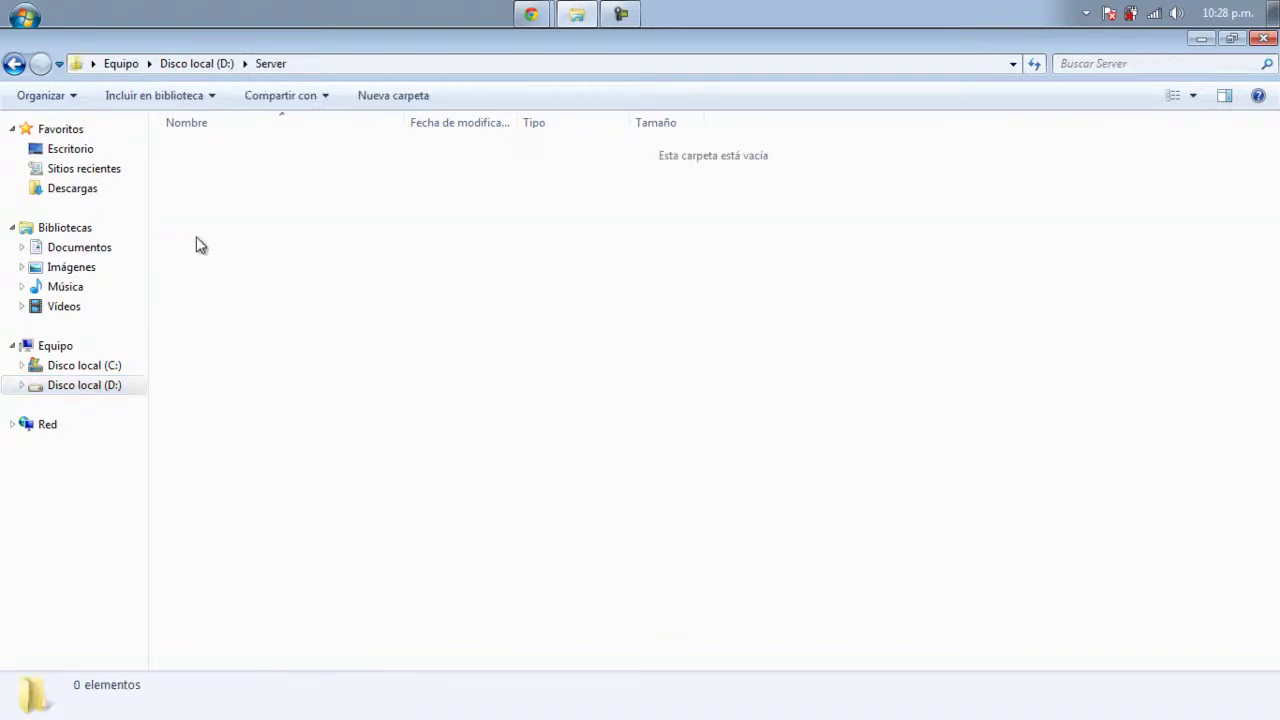
{"action": "key", "text": "ctrl+v"}
{"action": "left_click", "coordinate": [385, 326]}
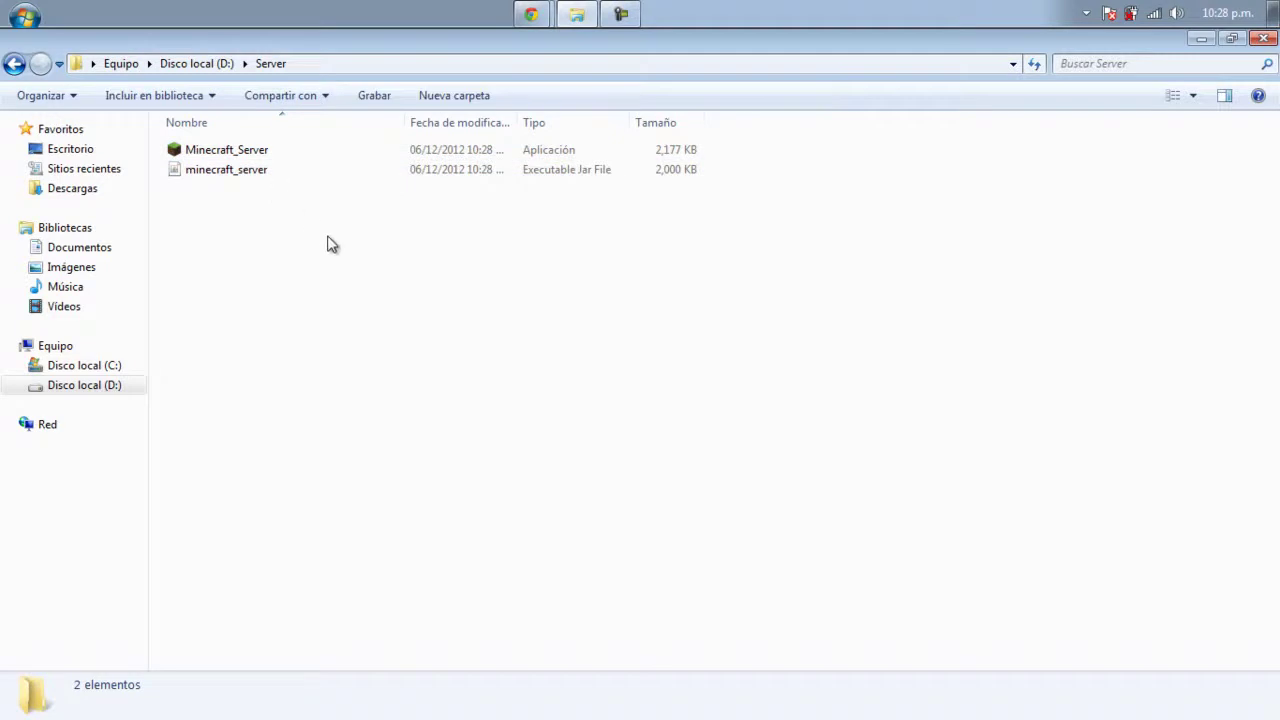
Run the Minecraft_Server application to generate its files, and shut the server down with the stop command
{"action": "double_click", "coordinate": [266, 150]}
{"action": "left_click", "coordinate": [676, 402]}
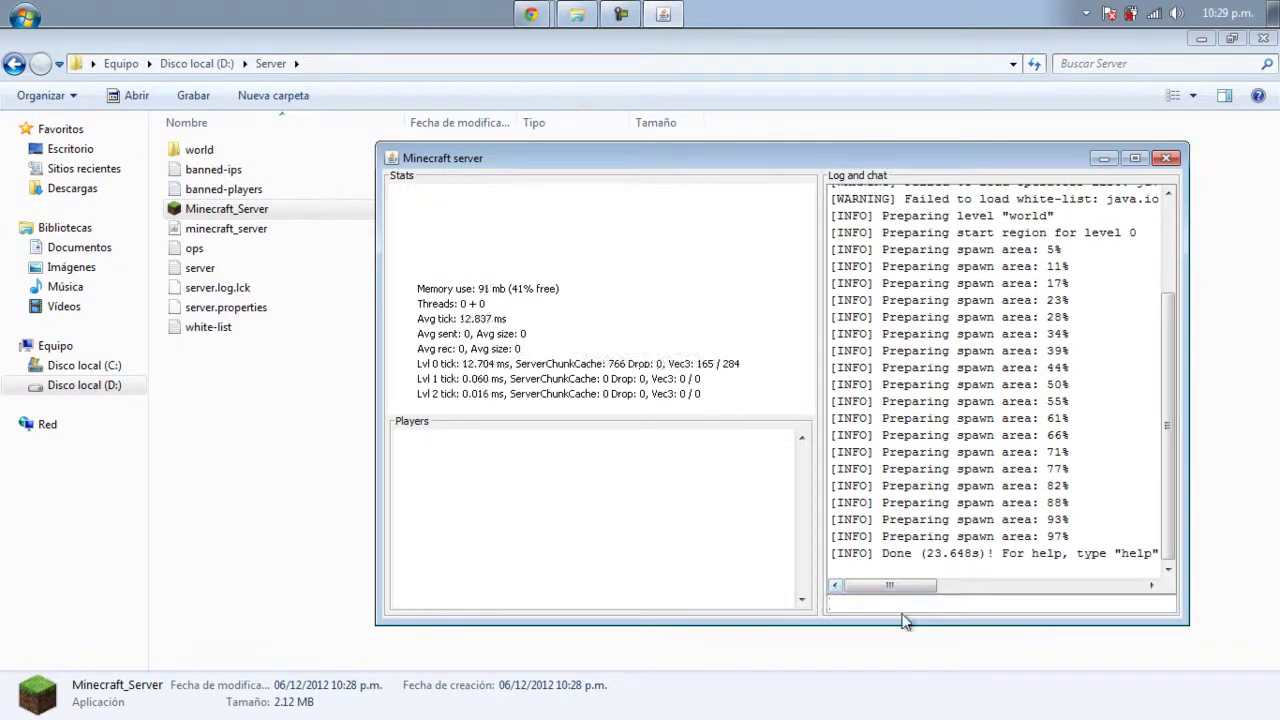
{"action": "type", "text": "stop"}
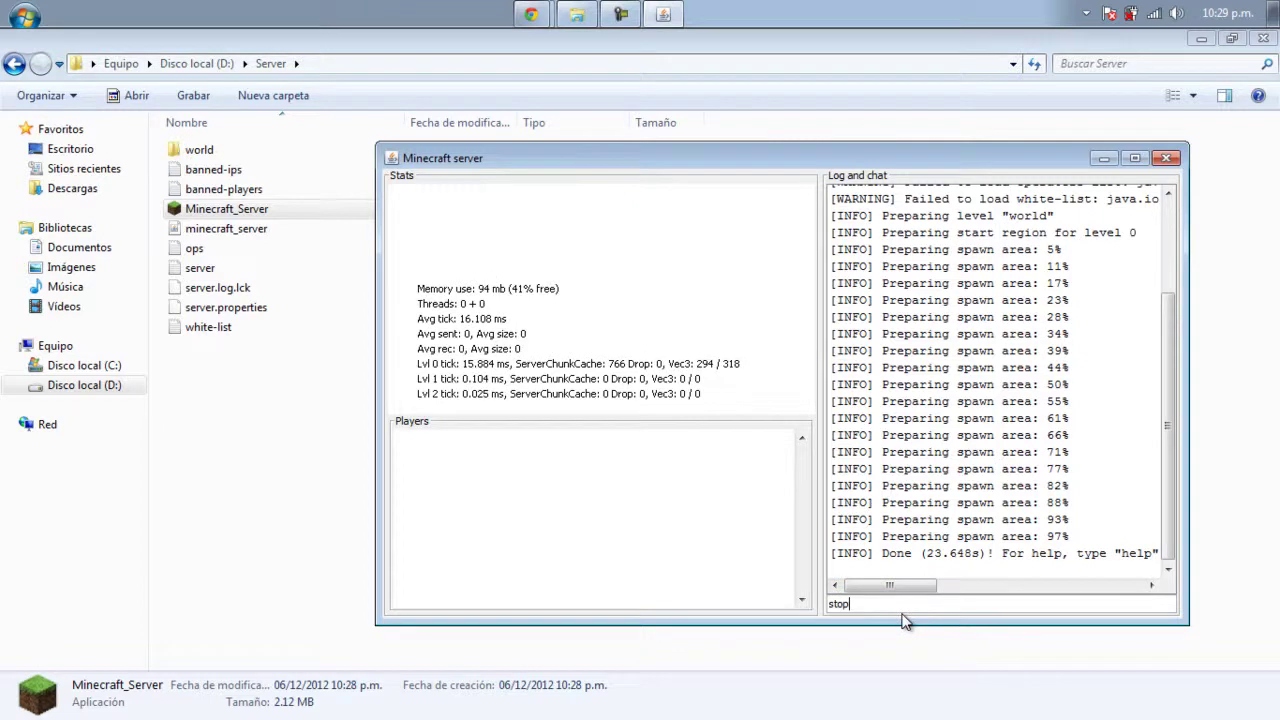
{"action": "key", "text": "Return"}
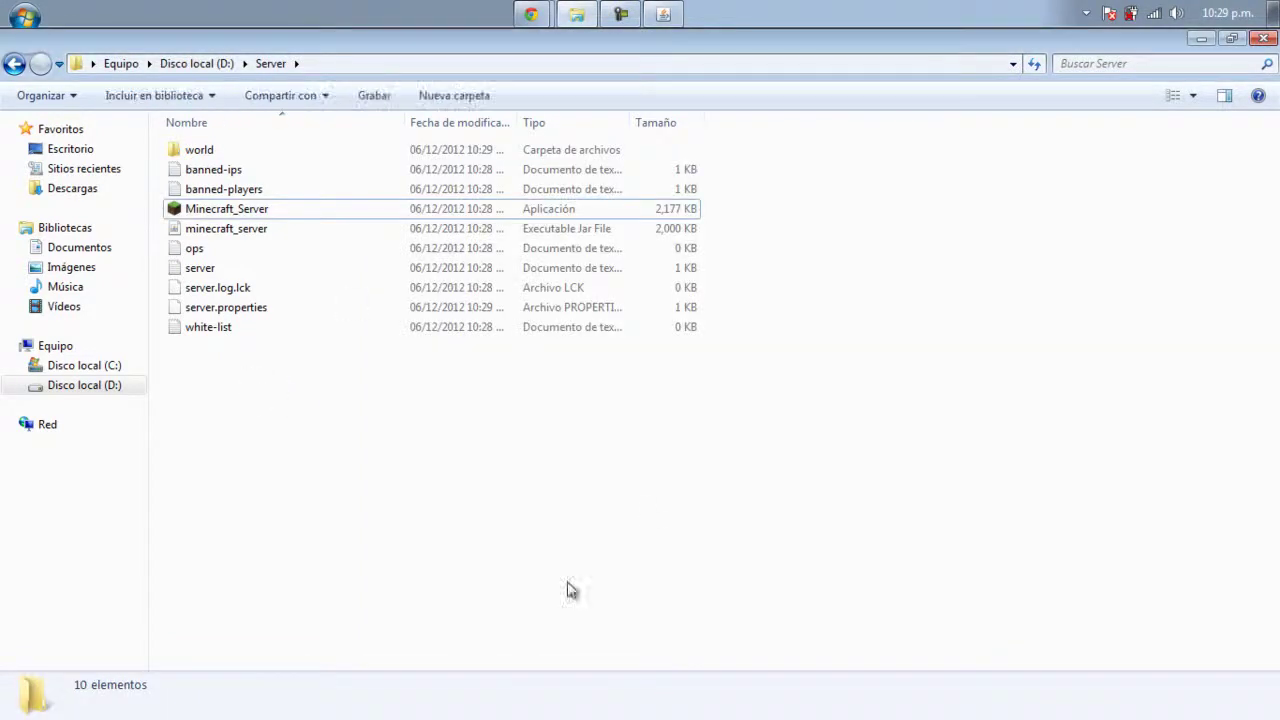
Bring the Minecraft server window back to the front and close it
{"action": "left_click", "coordinate": [663, 14]}
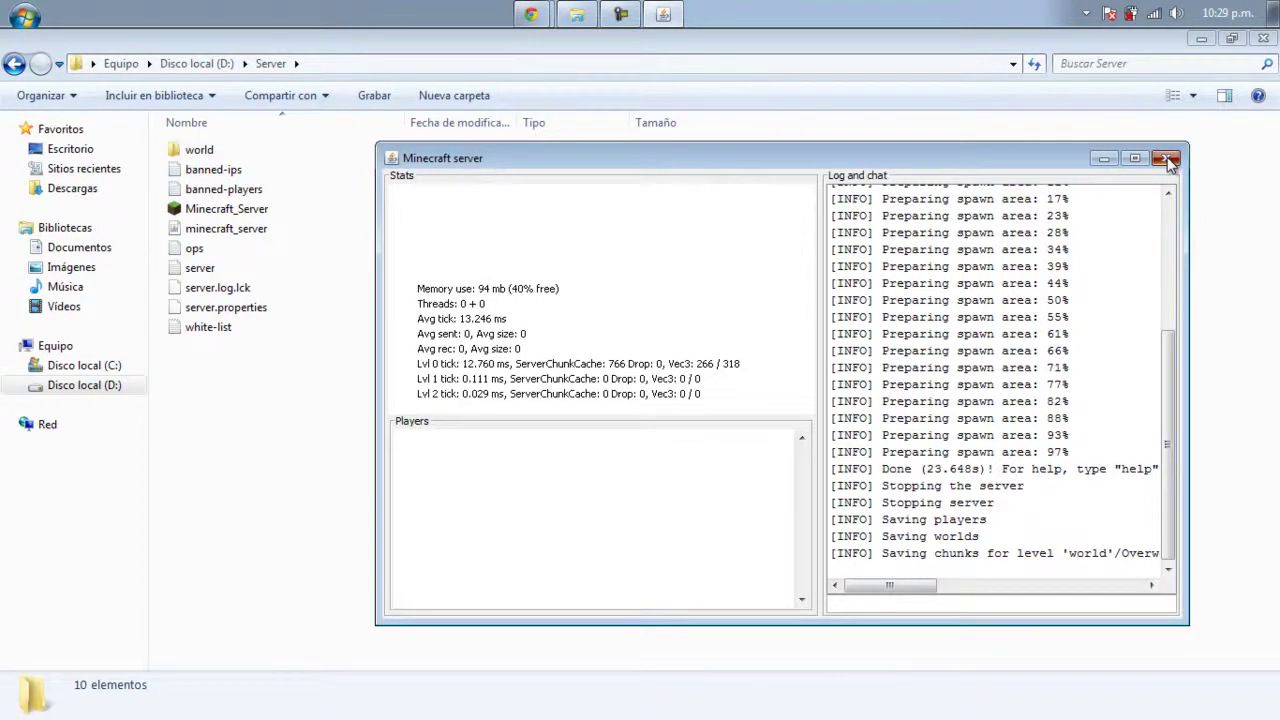
{"action": "left_click", "coordinate": [1169, 161]}
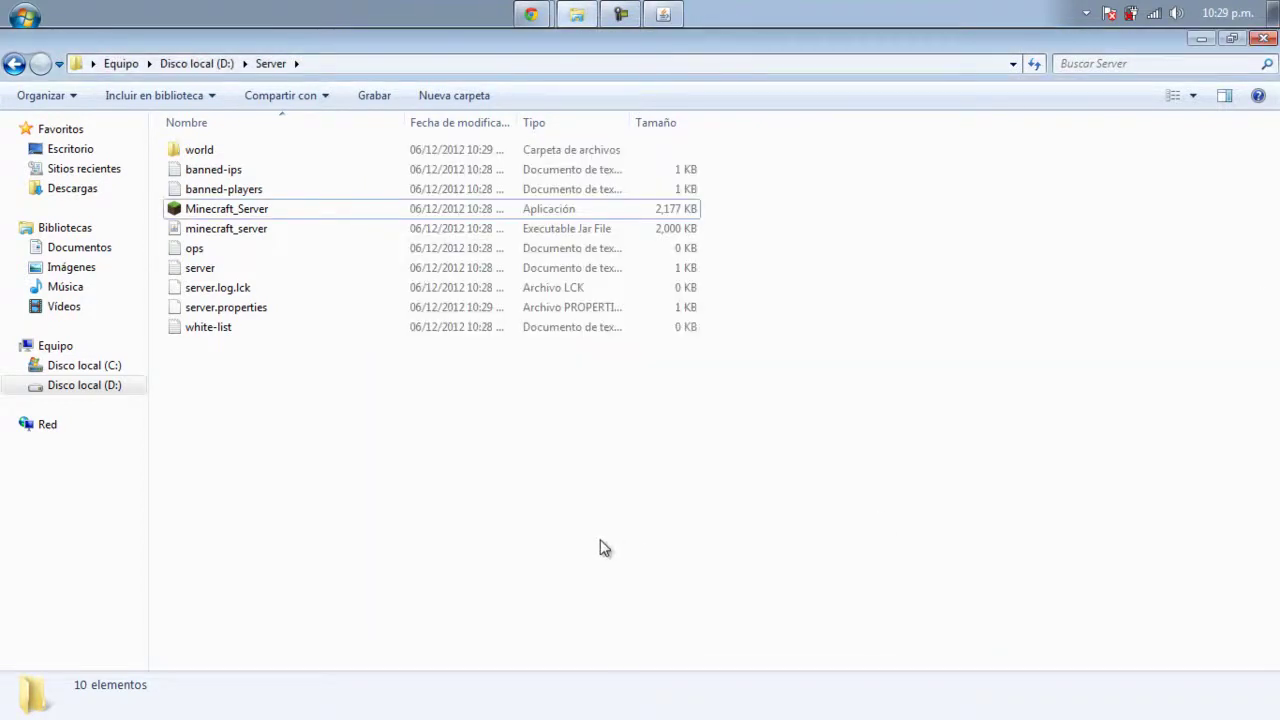
{"action": "left_click", "coordinate": [663, 14]}
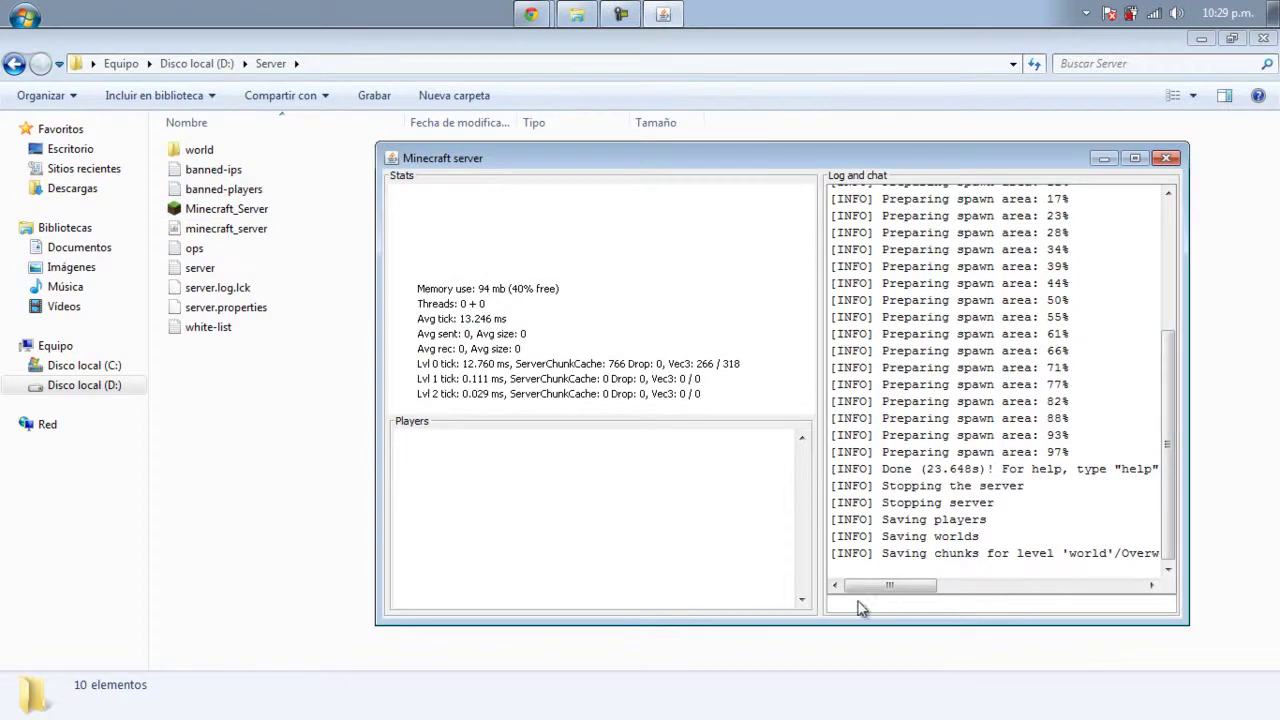
{"action": "left_click_drag", "start_coordinate": [746, 163], "coordinate": [628, 192]}
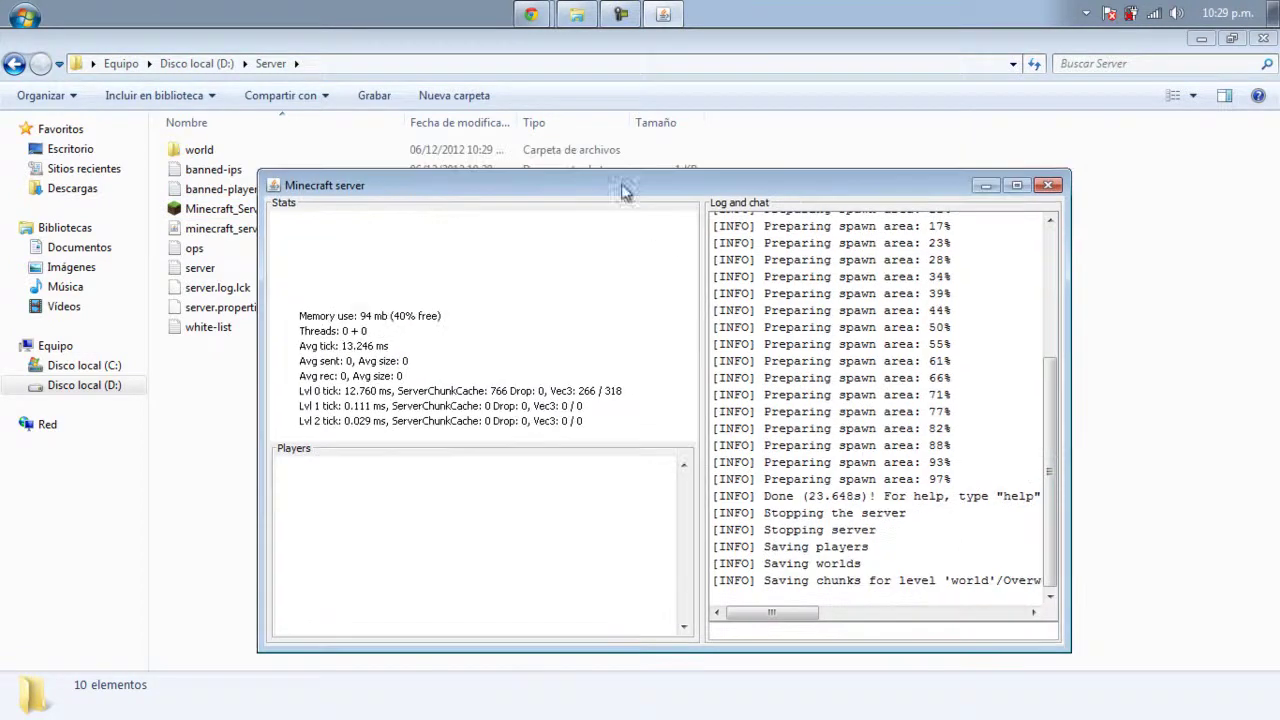
{"action": "left_click", "coordinate": [1049, 186]}
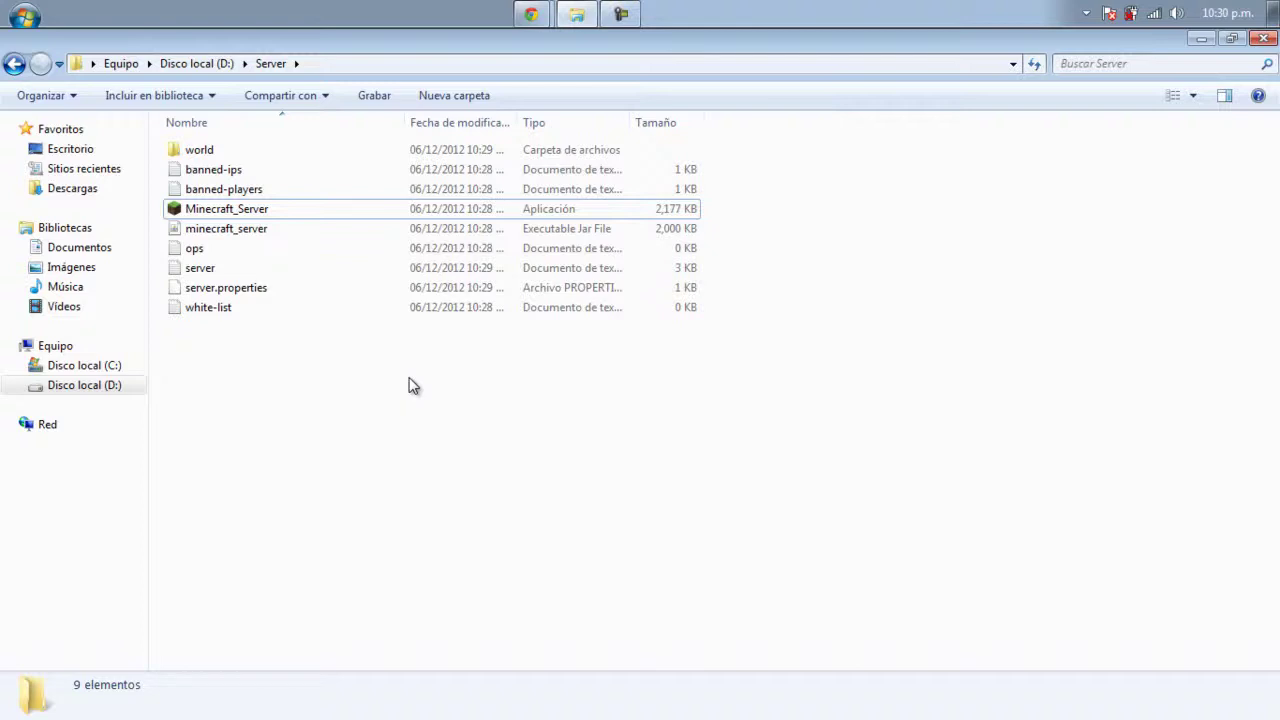
{"action": "left_click", "coordinate": [543, 14]}
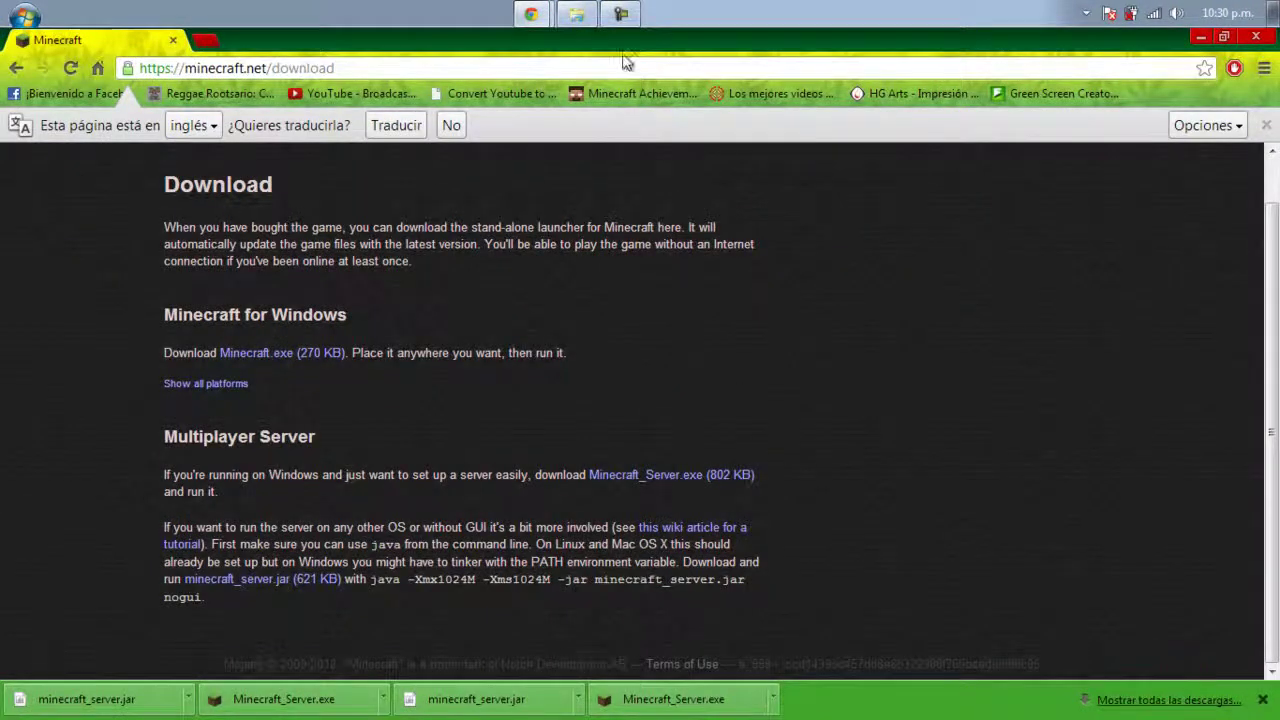
{"action": "left_click", "coordinate": [580, 16]}
{"action": "left_click", "coordinate": [21, 9]}
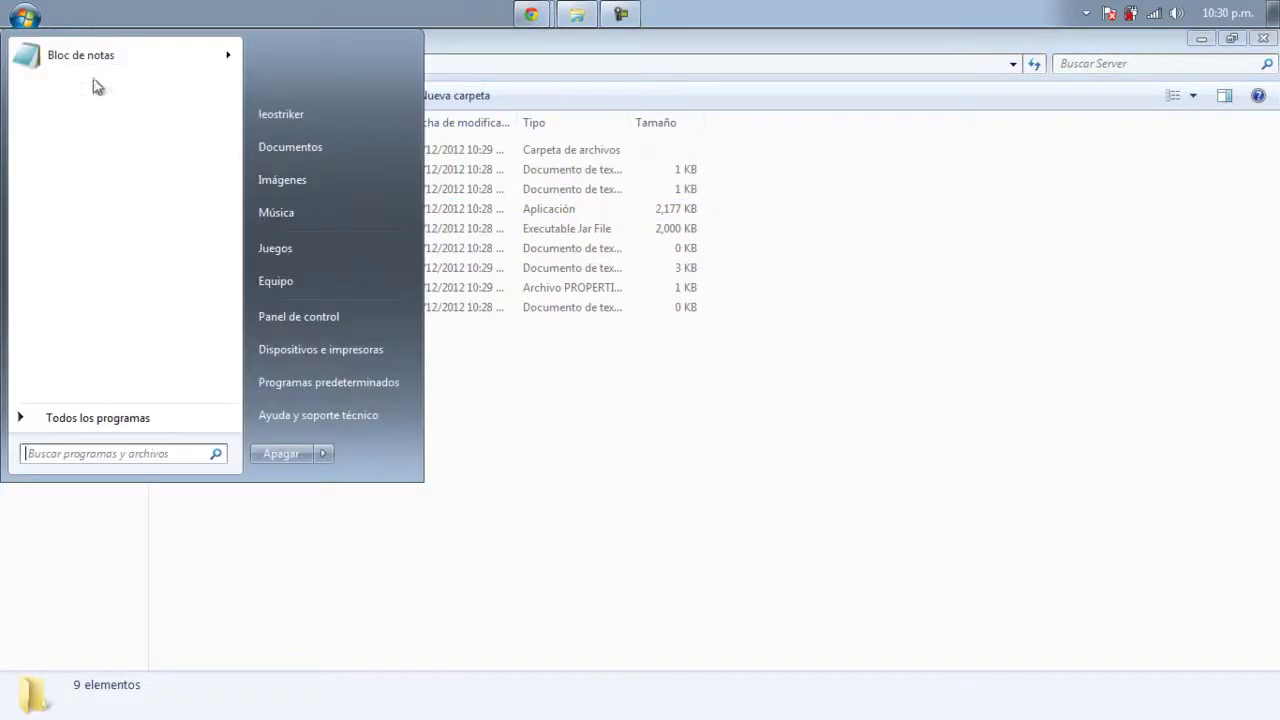
{"action": "left_click", "coordinate": [615, 537]}
Create a new text document named Inicio in the Server folder
{"action": "right_click", "coordinate": [620, 488]}
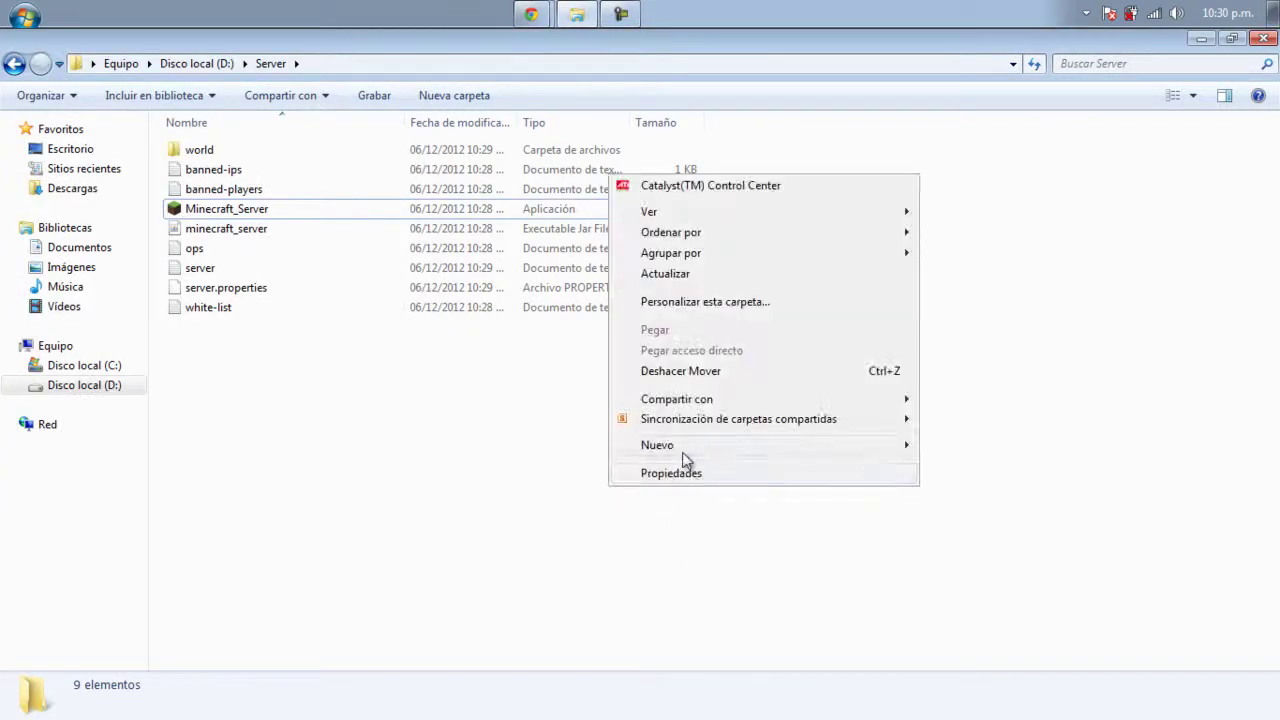
{"action": "mouse_move", "coordinate": [688, 448]}
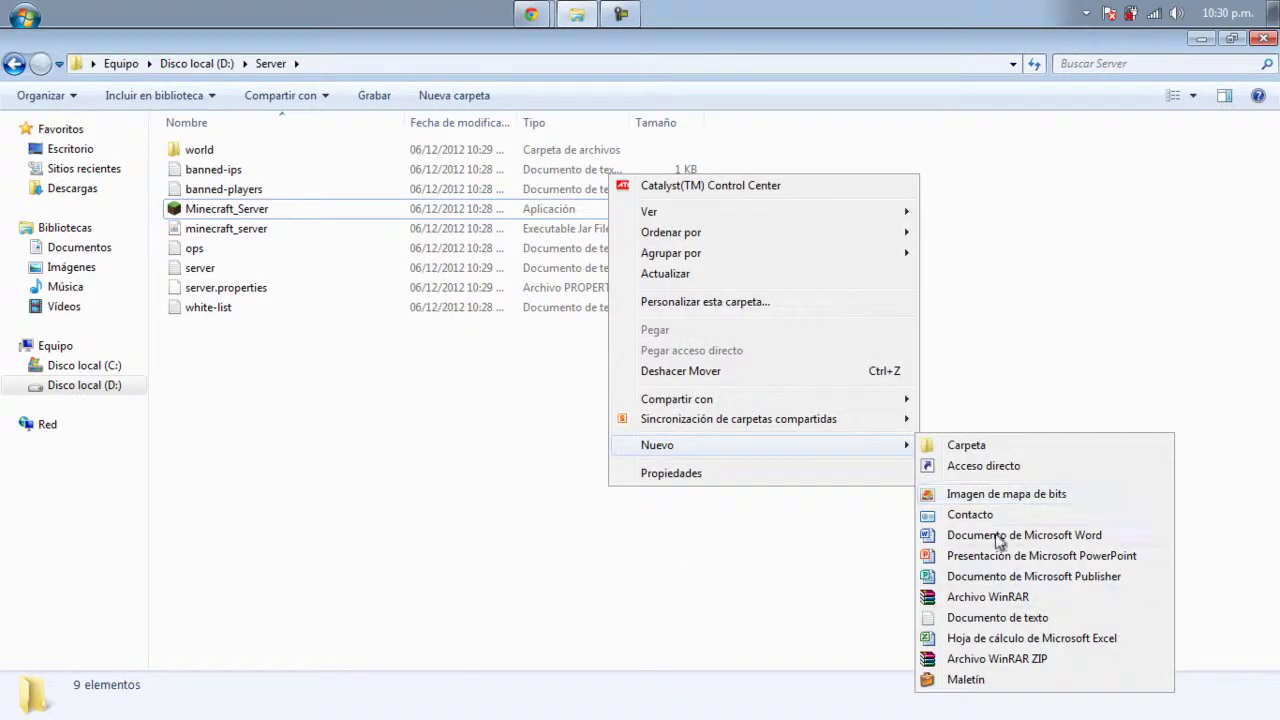
{"action": "left_click", "coordinate": [999, 617]}
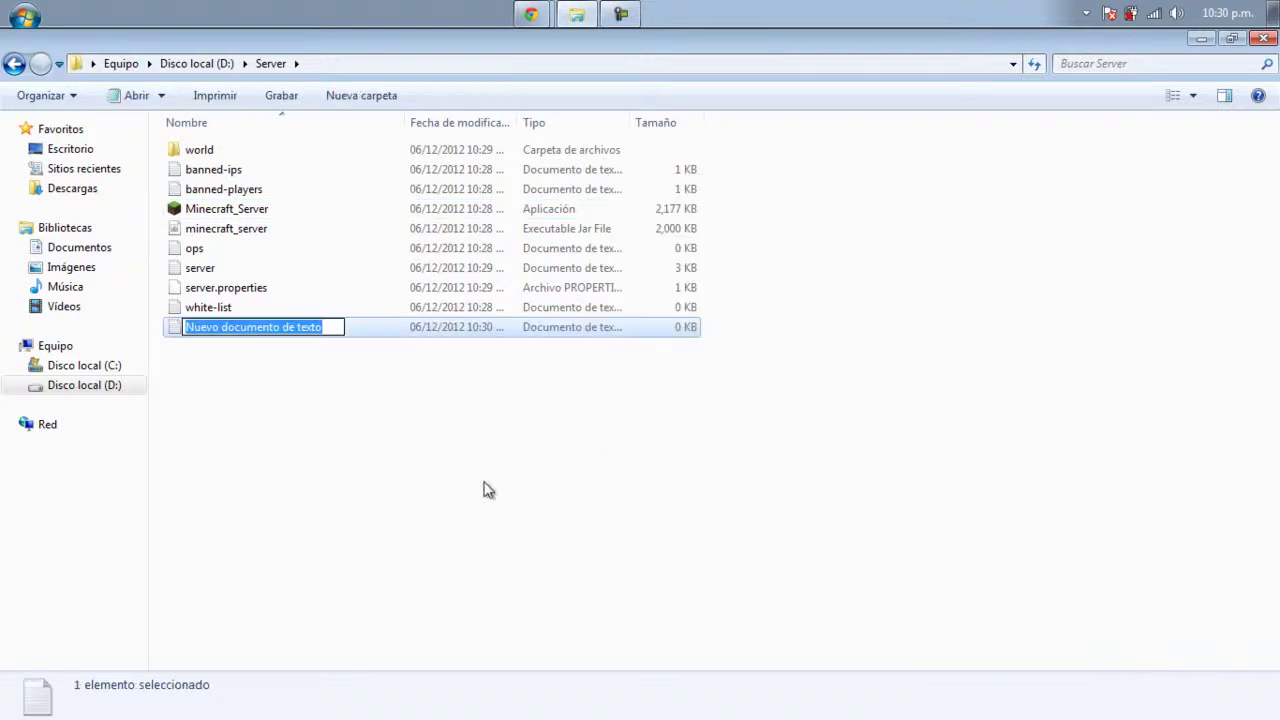
{"action": "type", "text": "Inicio"}
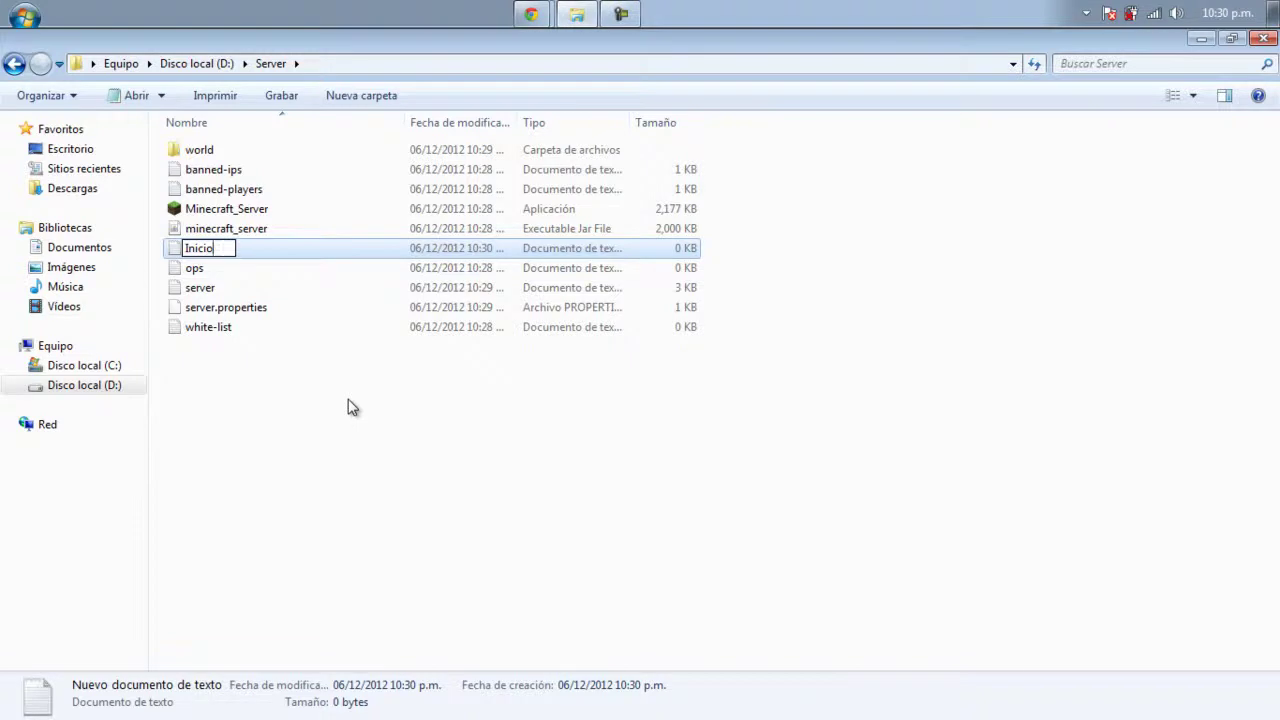
{"action": "left_click", "coordinate": [350, 406]}
Open Inicio in Notepad and insert the download page's launch command "java -Xmx1024M -Xms1024M -jar minecraft_server.jar nogui."
{"action": "left_click", "coordinate": [245, 216]}
{"action": "double_click", "coordinate": [245, 216]}
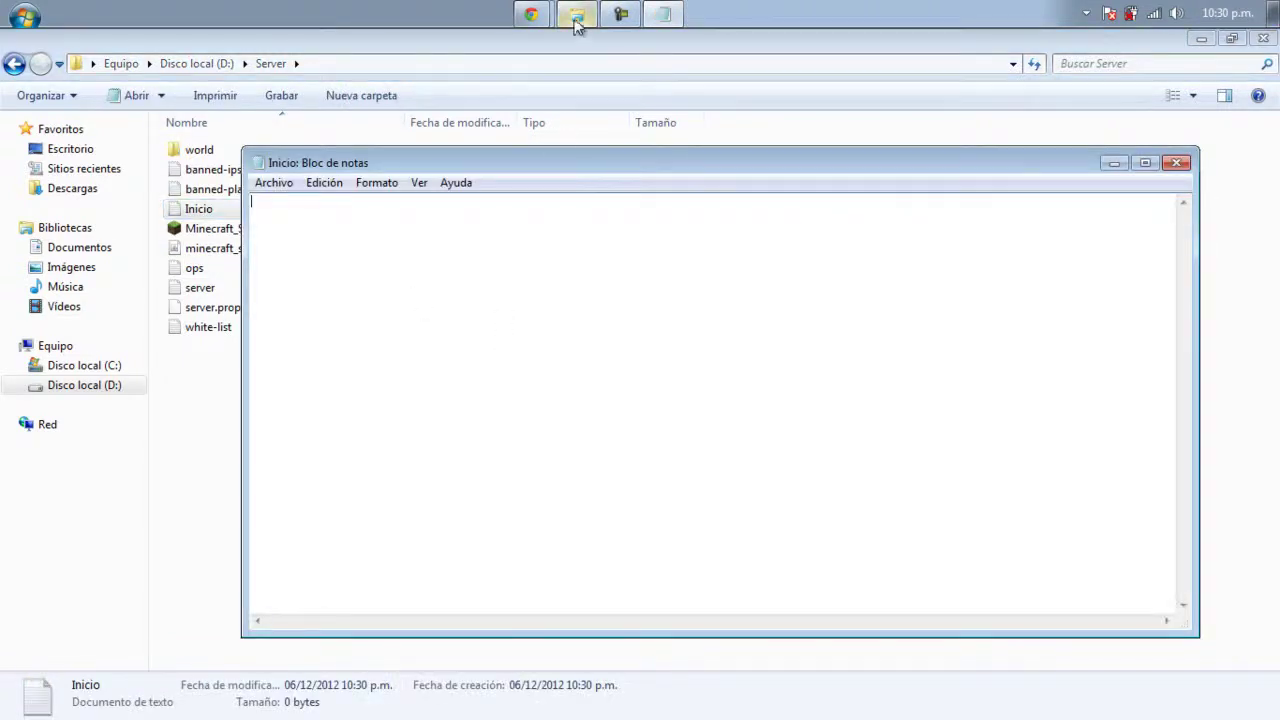
{"action": "left_click", "coordinate": [531, 14]}
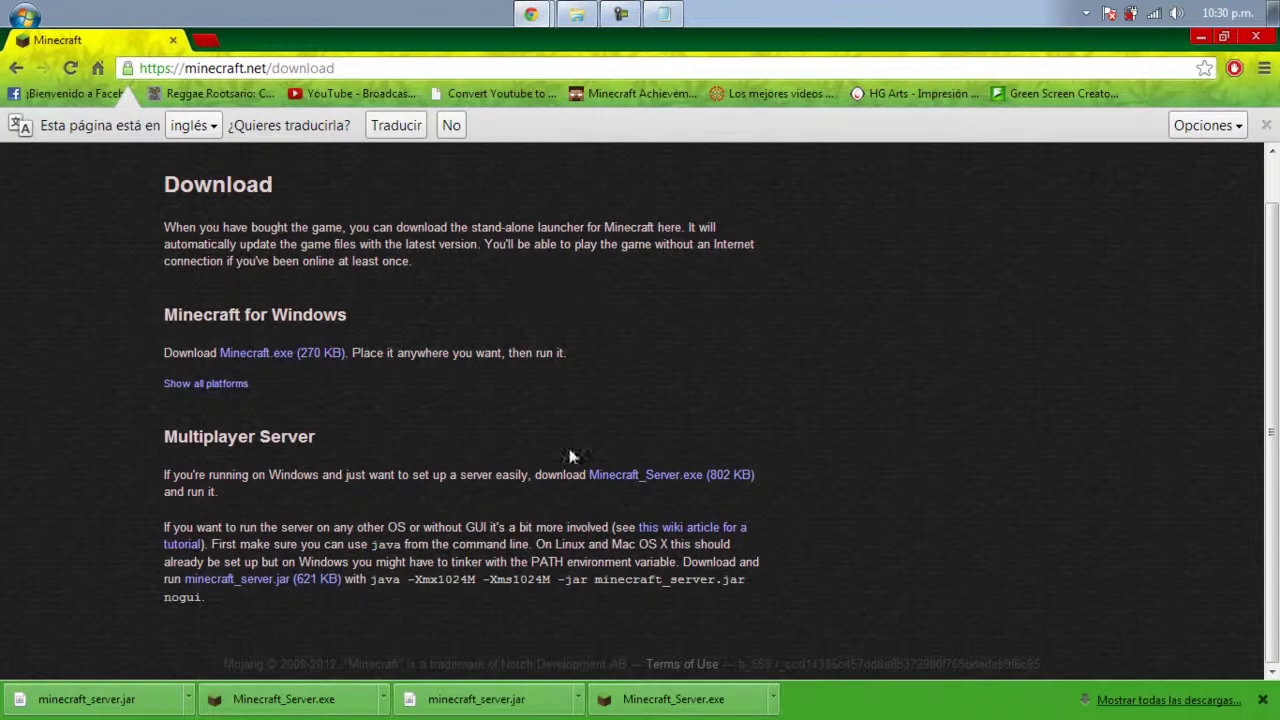
{"action": "left_click_drag", "start_coordinate": [238, 602], "coordinate": [403, 570]}
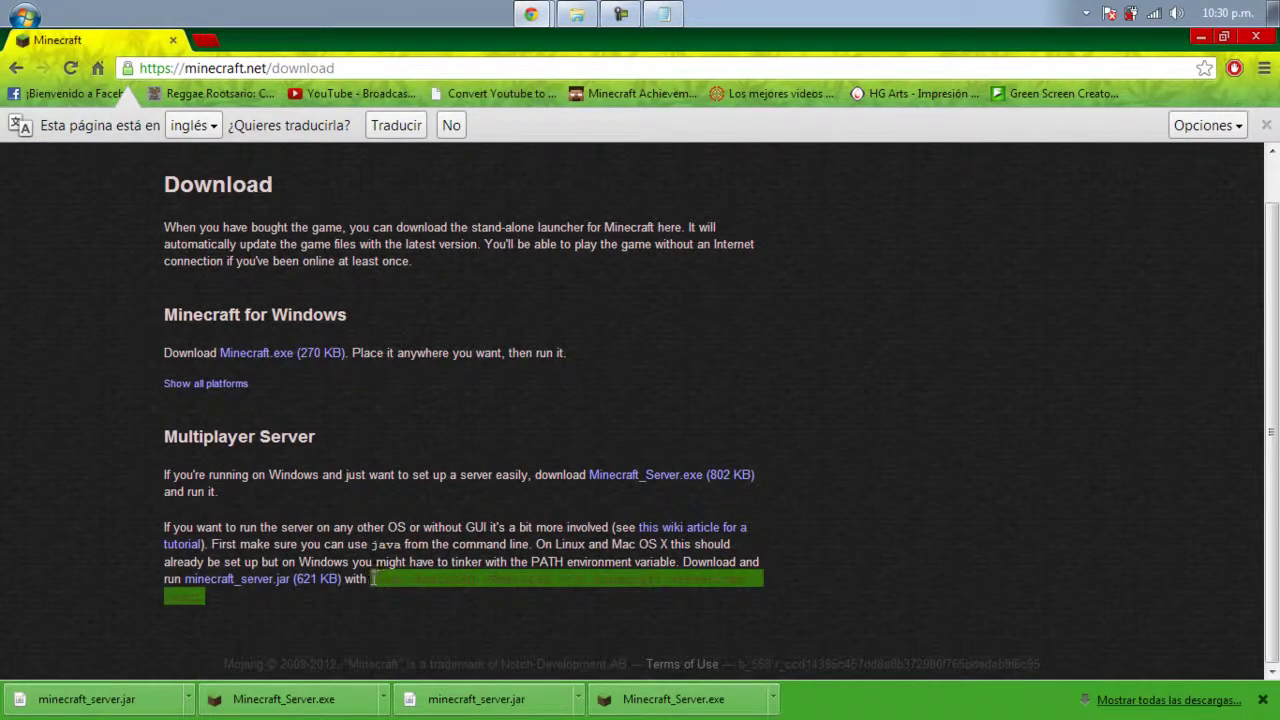
{"action": "left_click", "coordinate": [452, 620]}
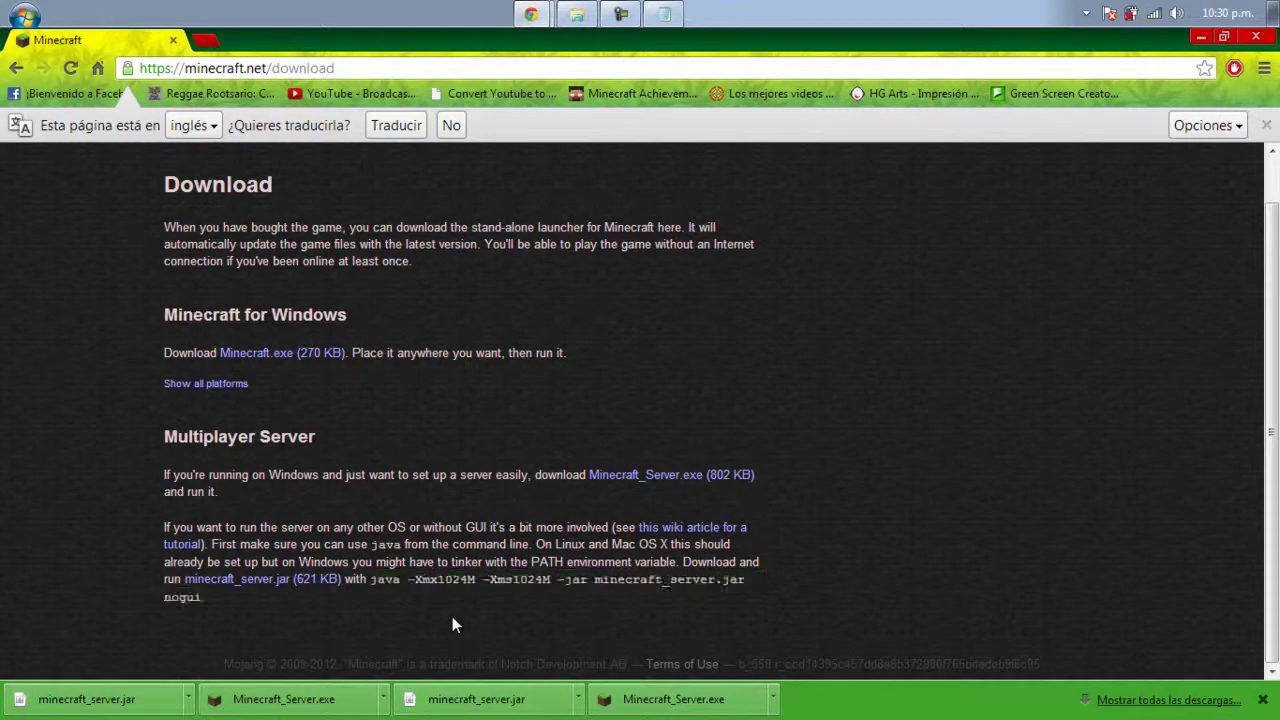
{"action": "left_click", "coordinate": [663, 14]}
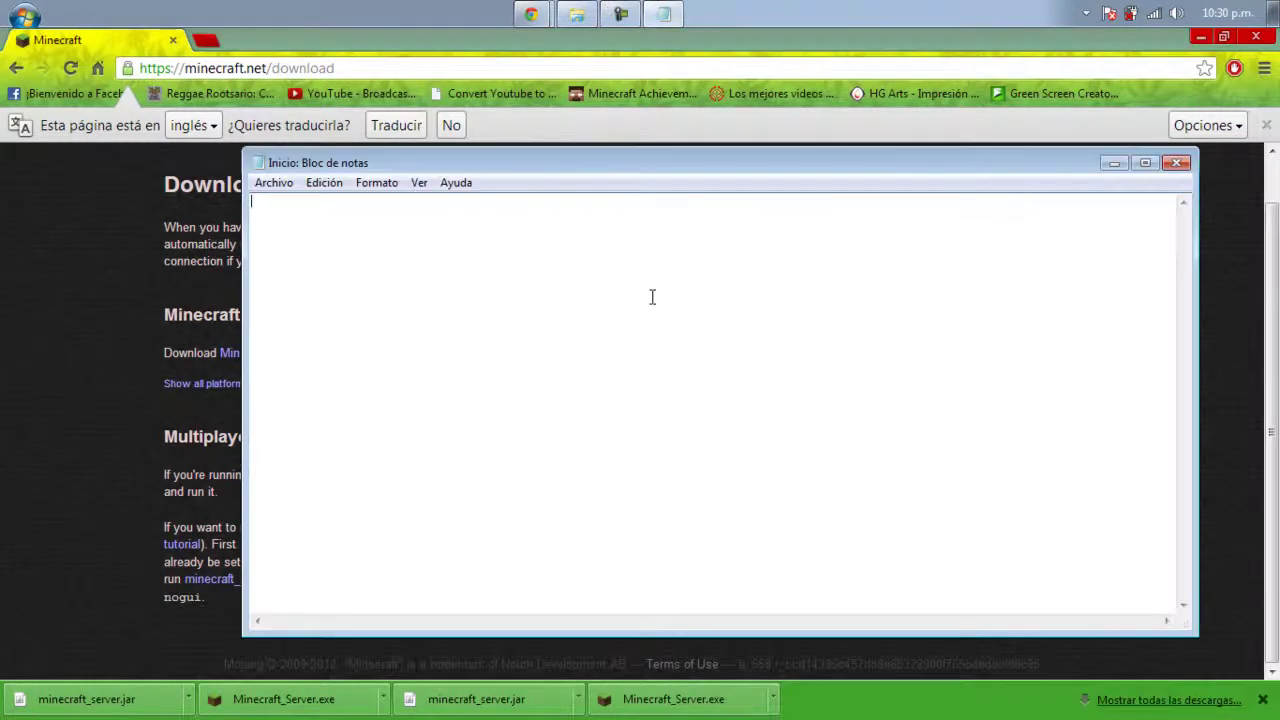
{"action": "type", "text": "java -Xmx1024M -Xms1024M -jar minecraft_server.jar nogui."}
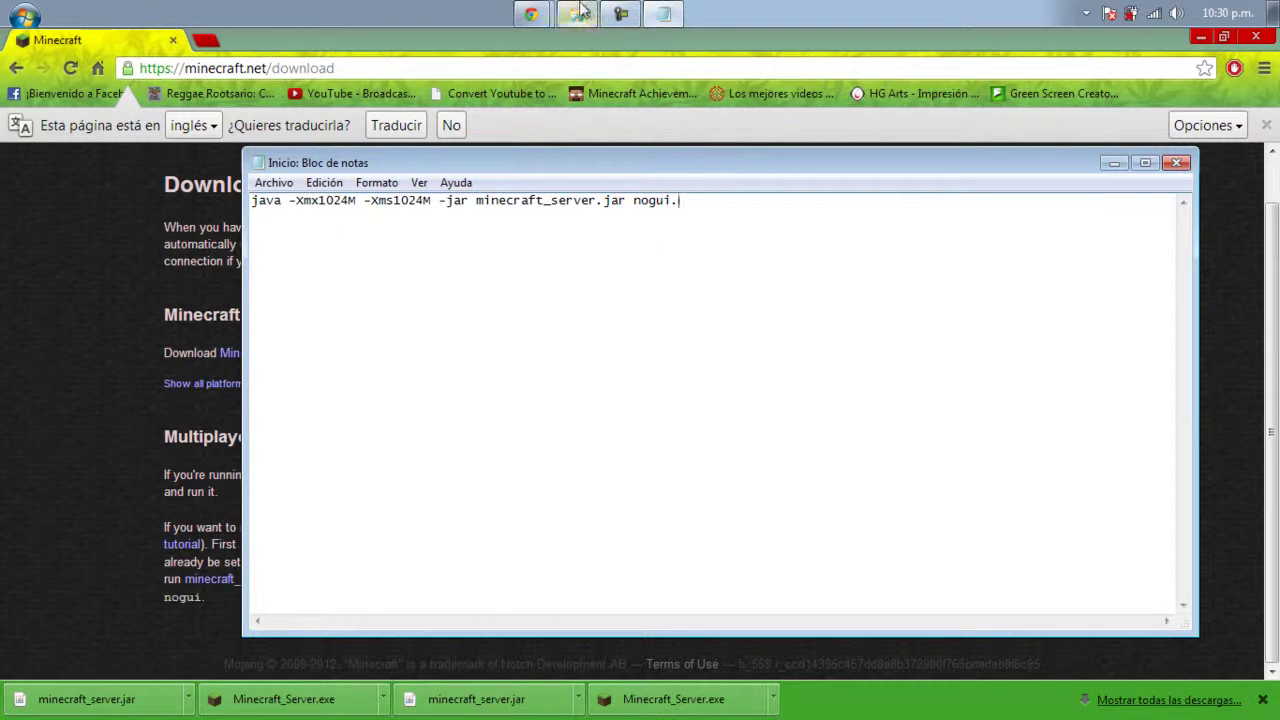
Save the launch command as Inicio.bat in the Server folder on drive D and close Notepad
{"action": "left_click", "coordinate": [531, 14]}
{"action": "left_click", "coordinate": [590, 14]}
{"action": "left_click", "coordinate": [530, 420]}
{"action": "left_click", "coordinate": [663, 14]}
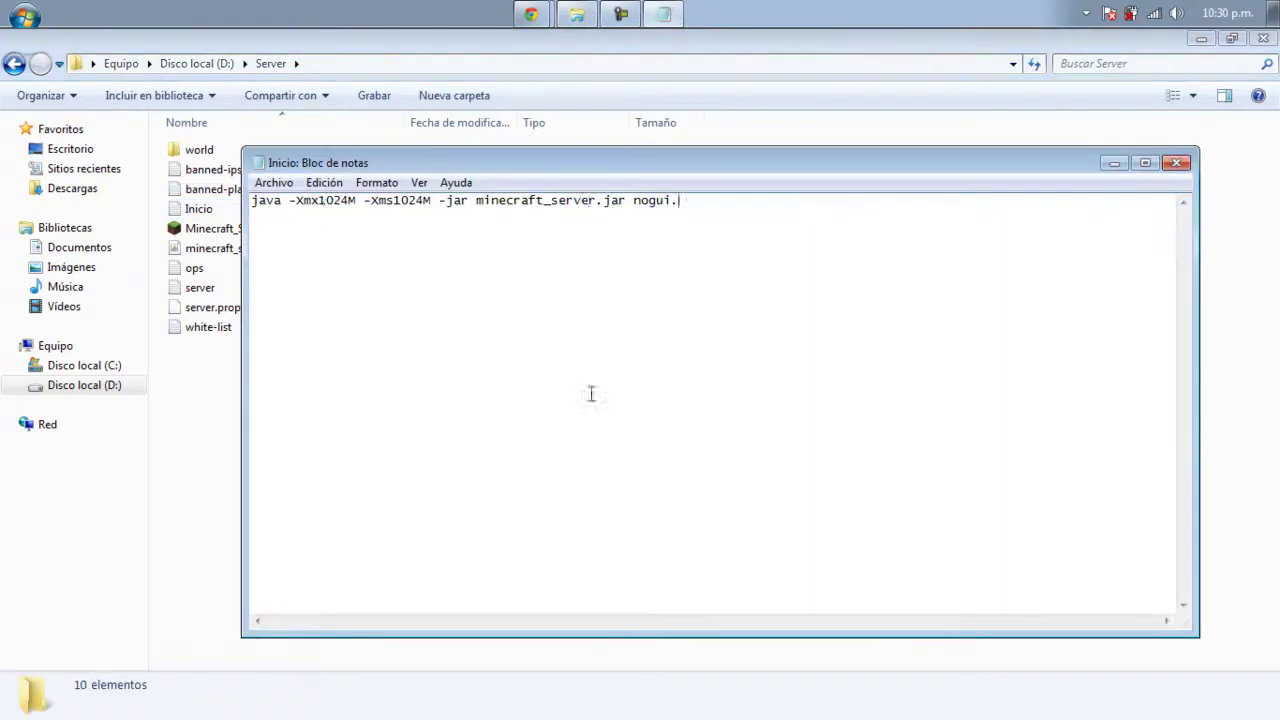
{"action": "left_click", "coordinate": [274, 183]}
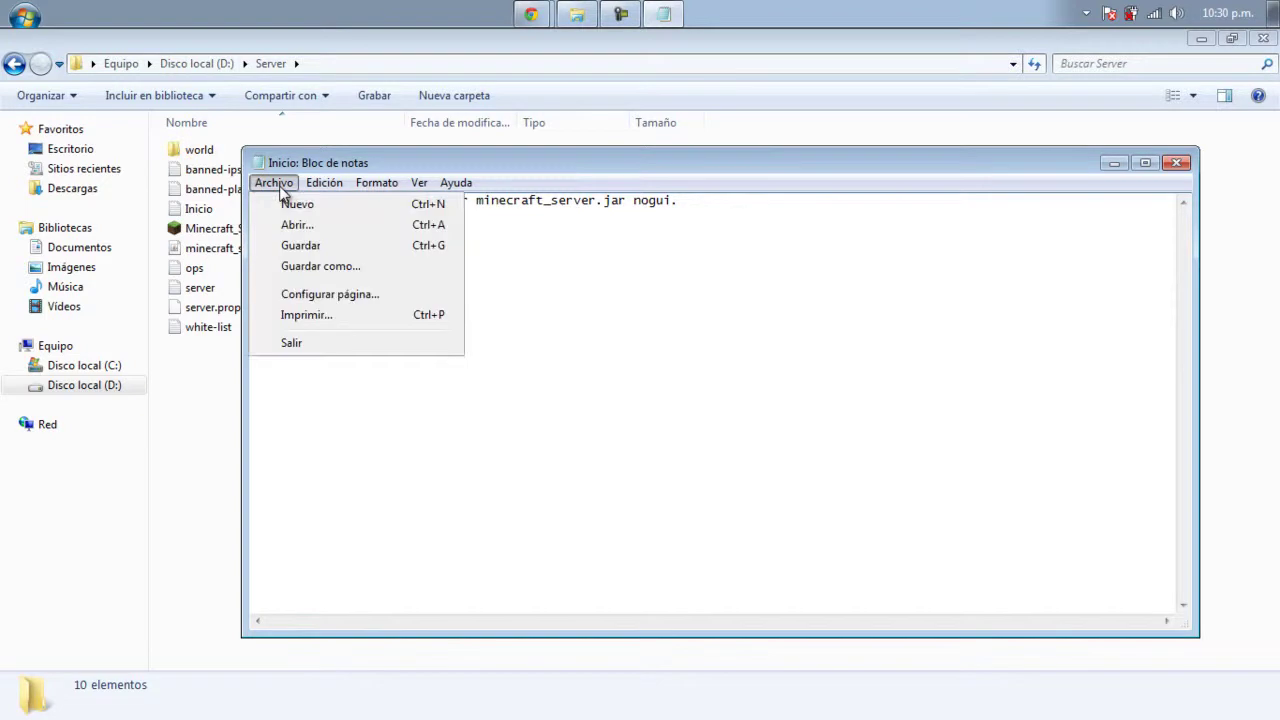
{"action": "left_click", "coordinate": [341, 268]}
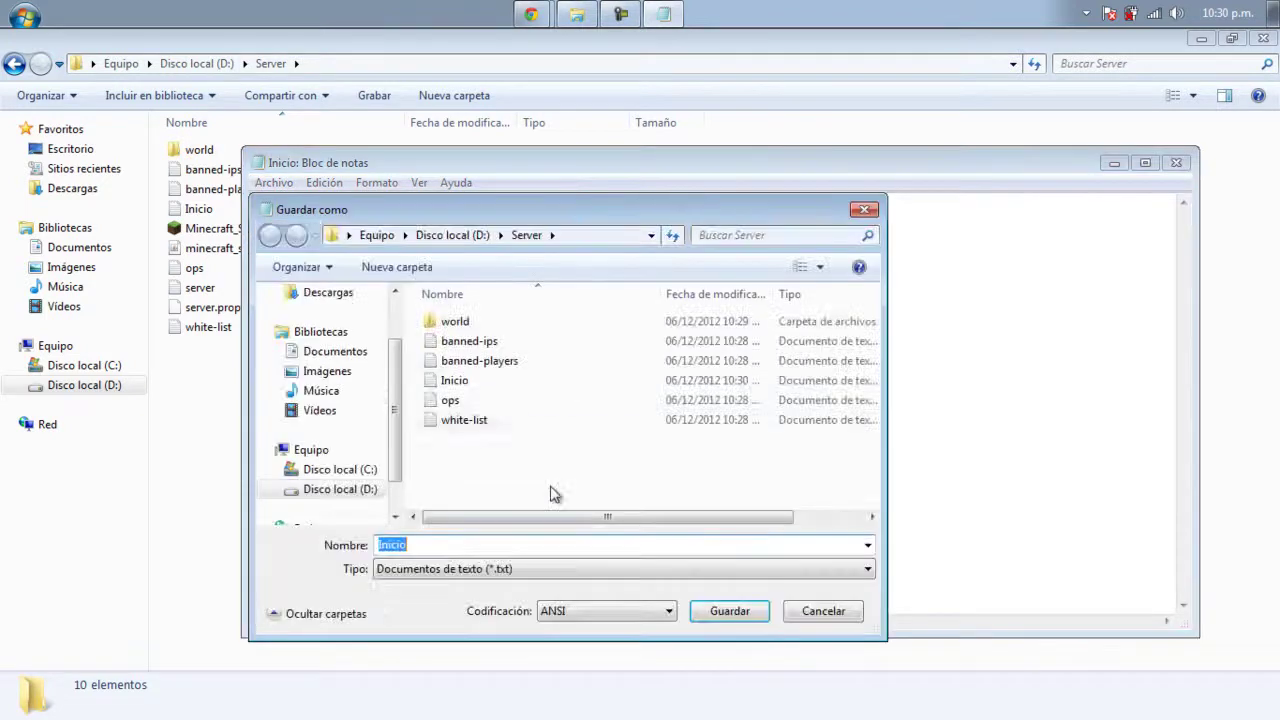
{"action": "left_click", "coordinate": [497, 549]}
{"action": "type", "text": ".bat"}
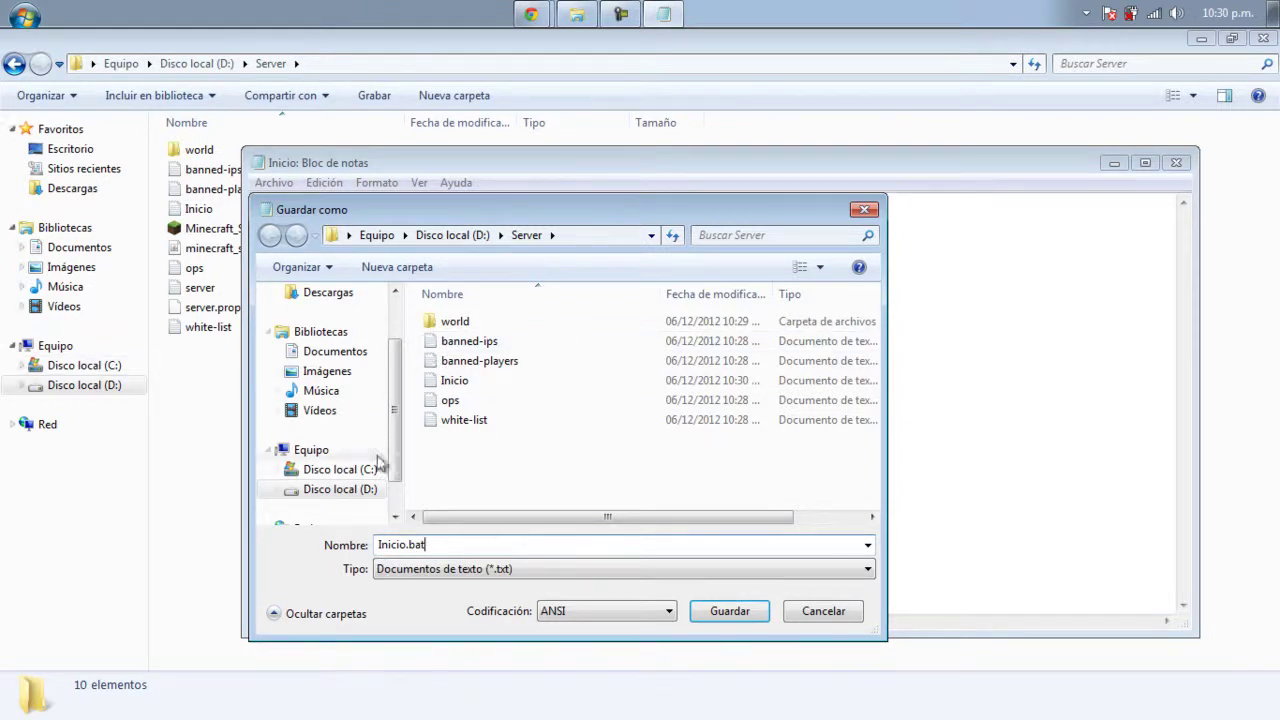
{"action": "left_click", "coordinate": [736, 615]}
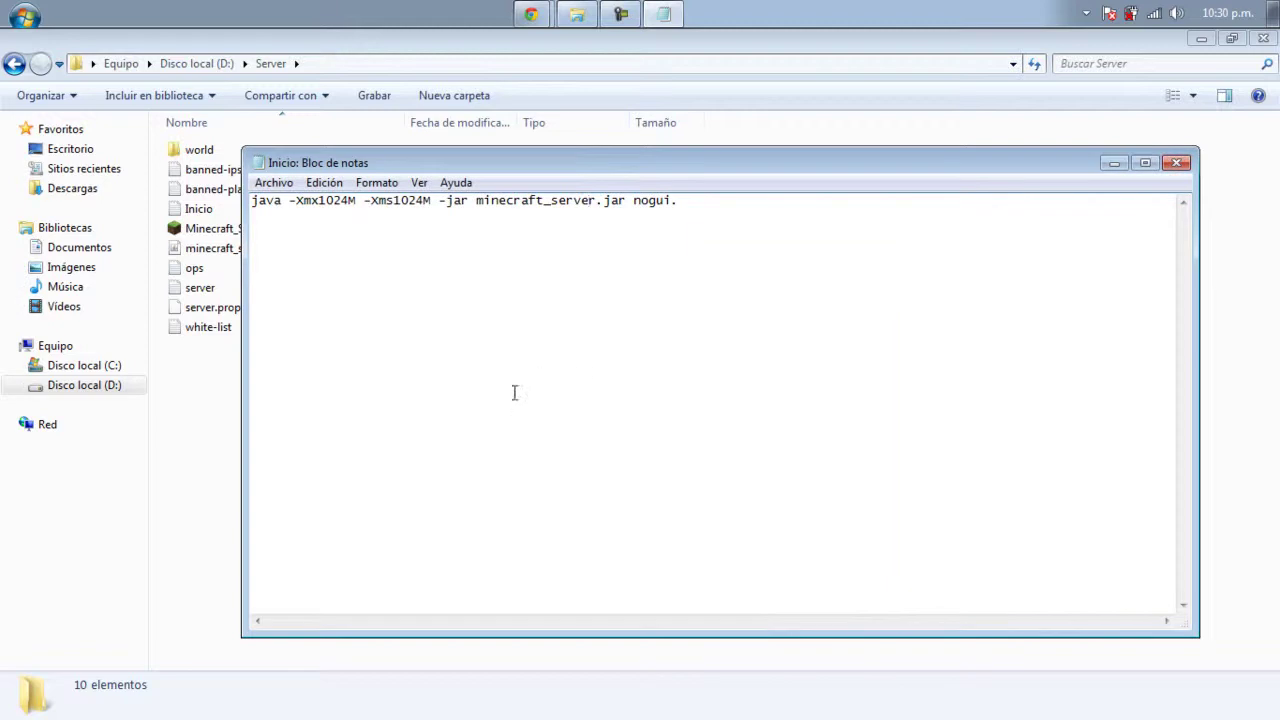
{"action": "left_click_drag", "start_coordinate": [516, 403], "coordinate": [505, 403]}
{"action": "left_click", "coordinate": [1178, 162]}
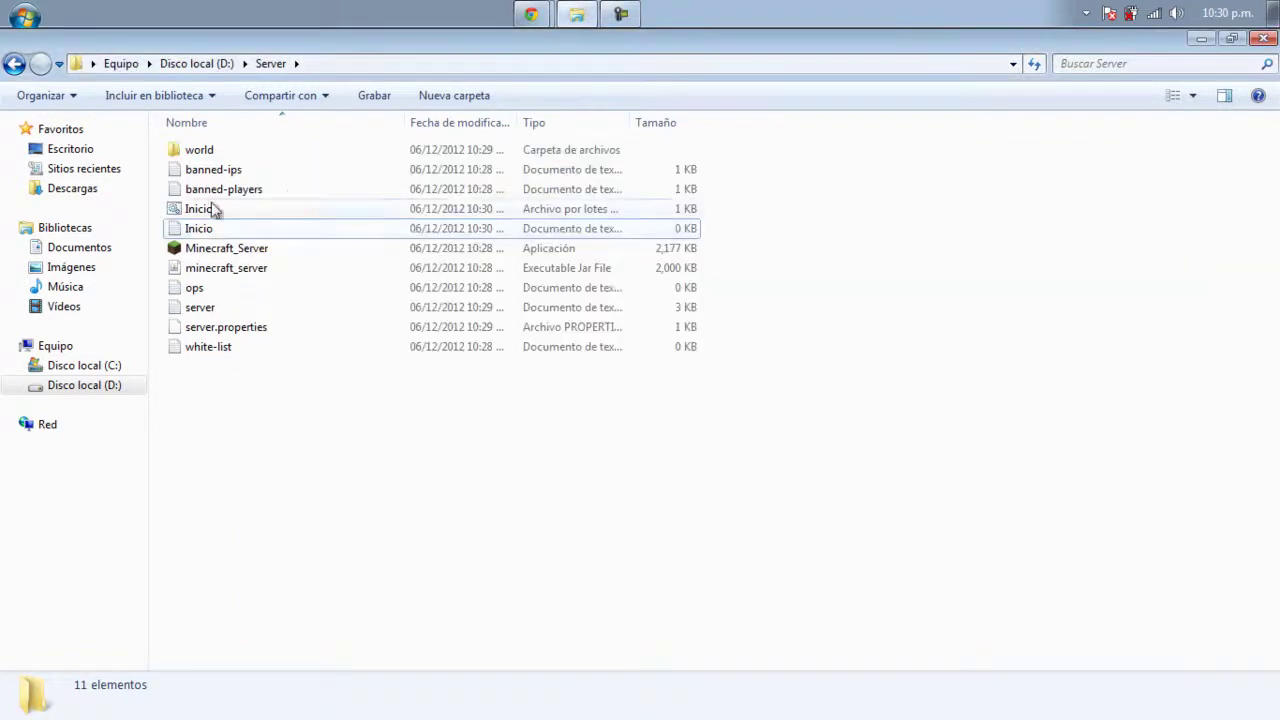
Delete the empty Inicio text document from the Server folder, keeping the batch file
{"action": "left_click", "coordinate": [199, 228]}
{"action": "key", "text": "shift+Home"}
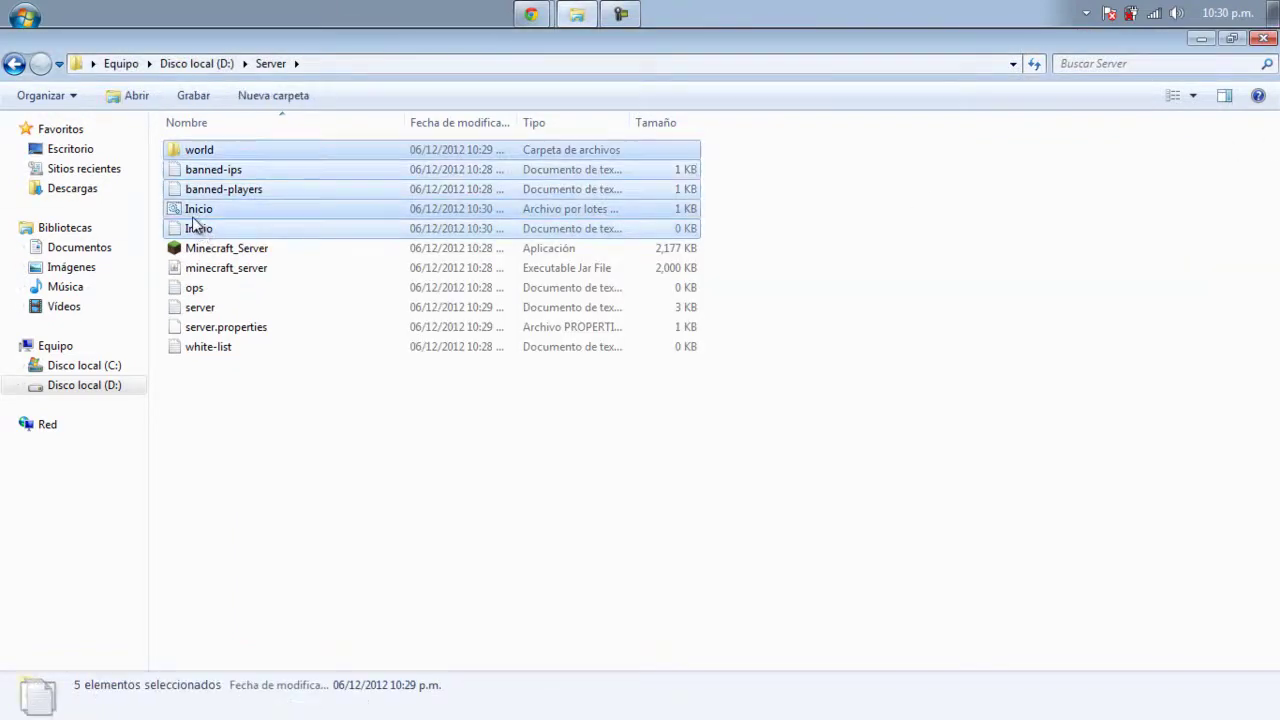
{"action": "left_click", "coordinate": [283, 491]}
{"action": "left_click", "coordinate": [251, 233]}
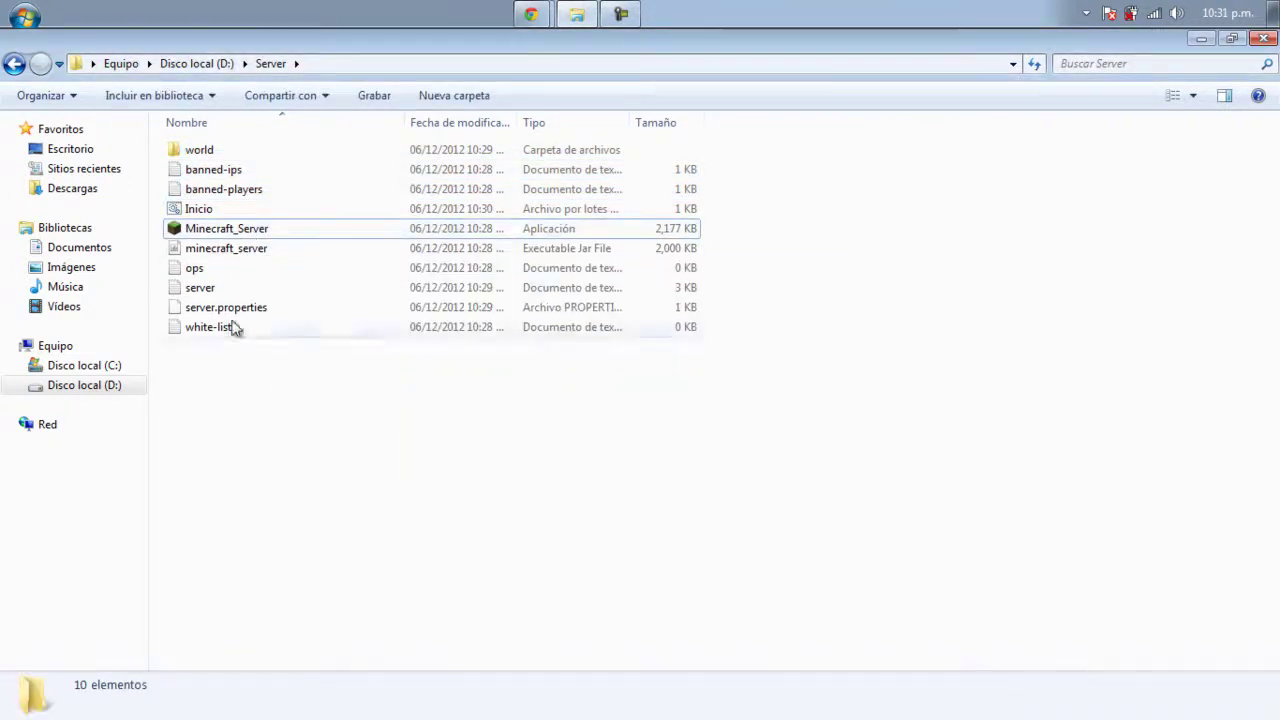
Run the Inicio batch file to start the server and move the server window clear of the console
{"action": "left_click", "coordinate": [203, 216]}
{"action": "right_click", "coordinate": [201, 207]}
{"action": "left_click", "coordinate": [190, 212]}
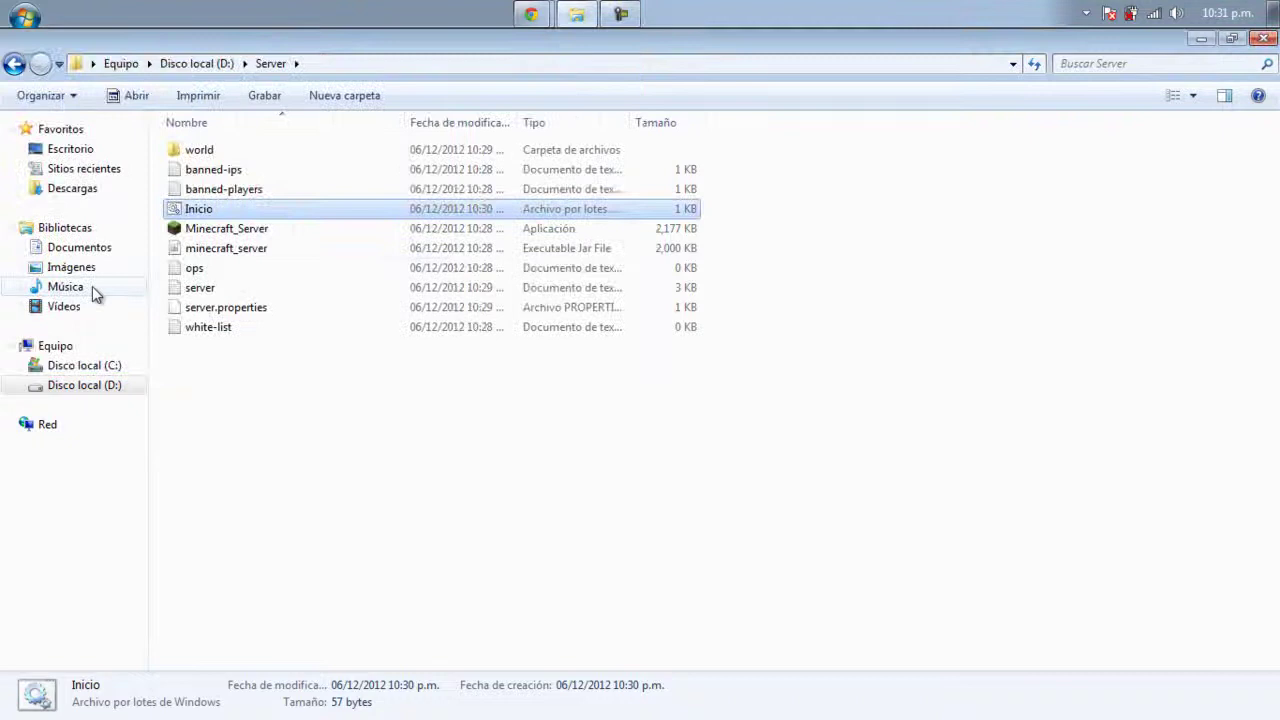
{"action": "double_click", "coordinate": [199, 211]}
{"action": "double_click", "coordinate": [220, 212]}
{"action": "double_click", "coordinate": [220, 208]}
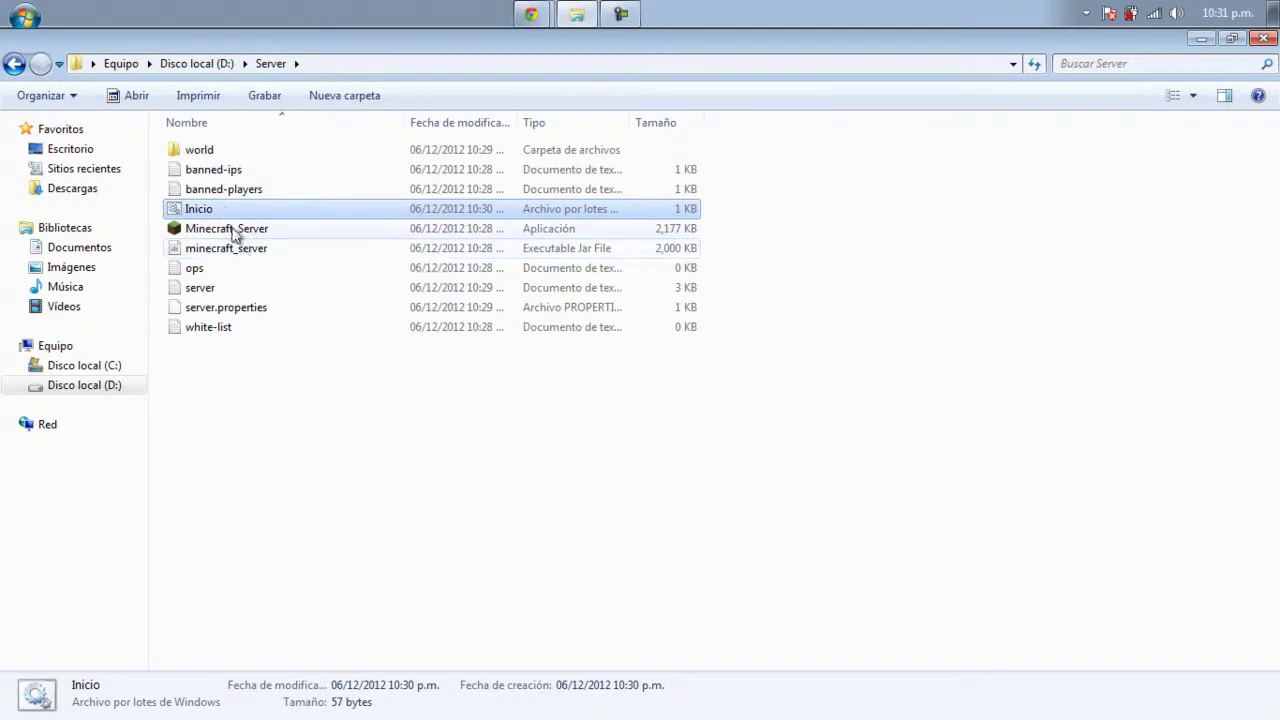
{"action": "double_click", "coordinate": [205, 212]}
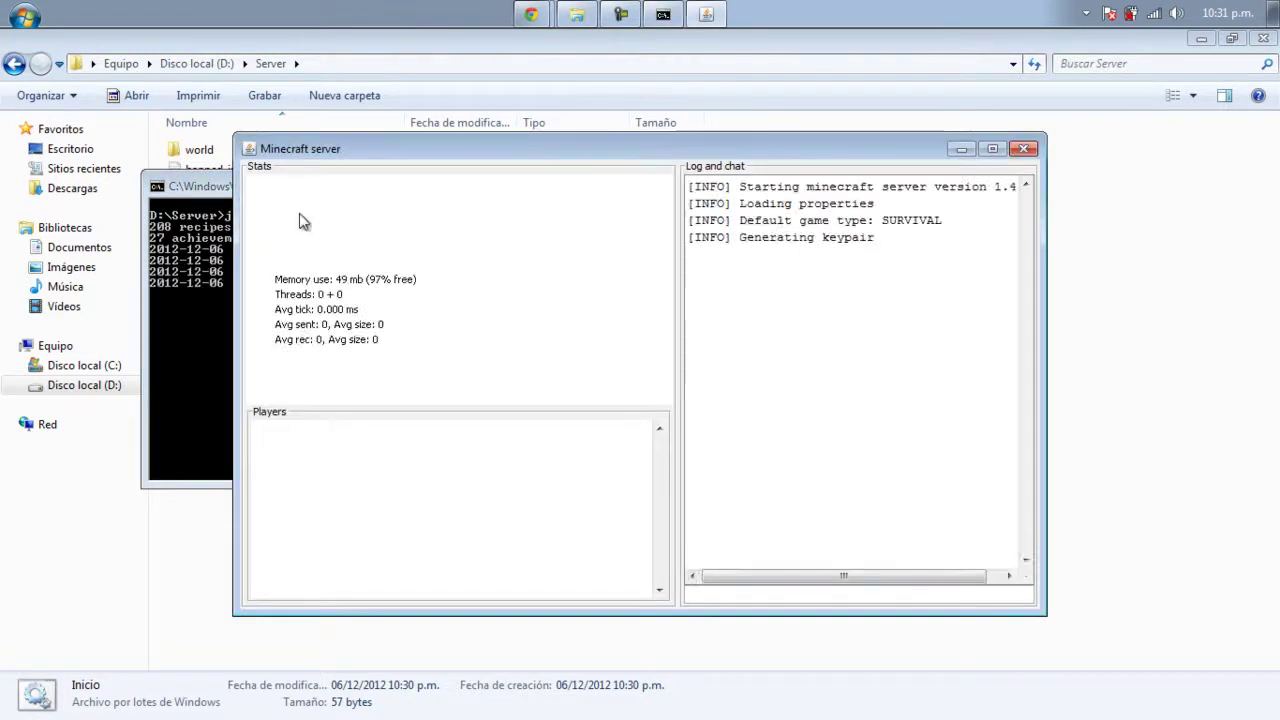
{"action": "left_click_drag", "start_coordinate": [436, 149], "coordinate": [550, 151]}
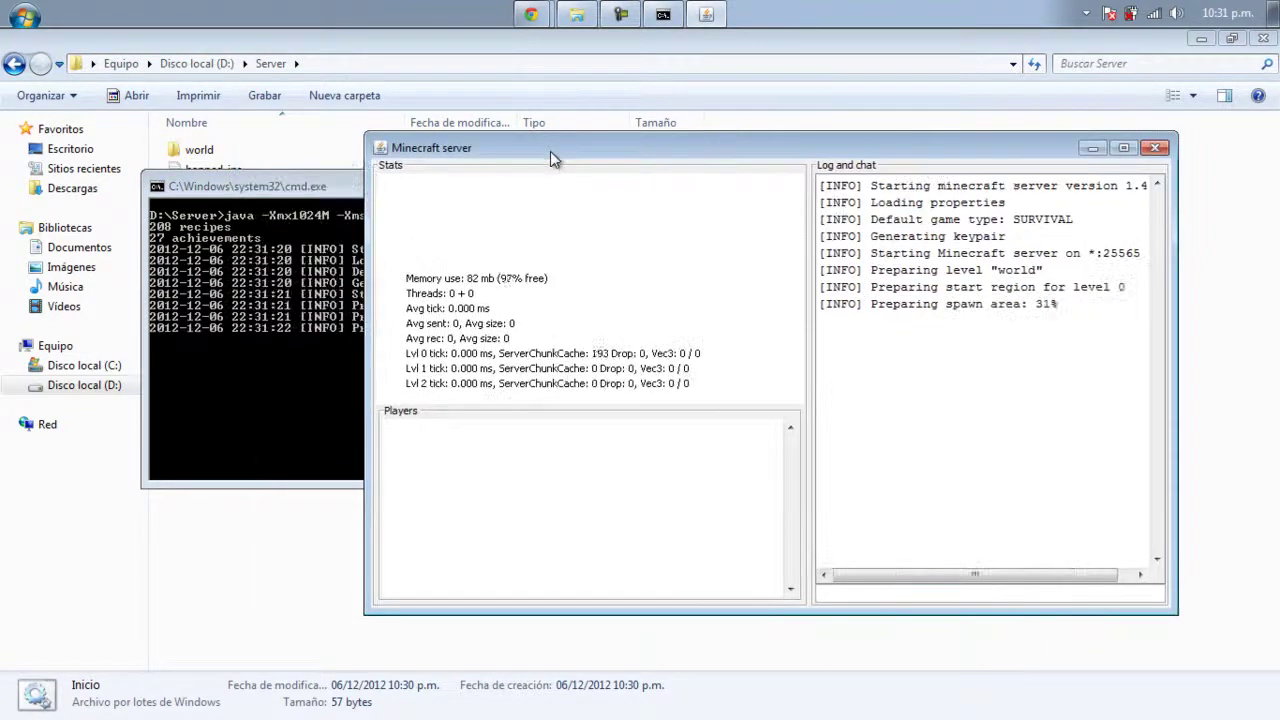
Shut down the running Minecraft server with the stop command
{"action": "left_click", "coordinate": [914, 596]}
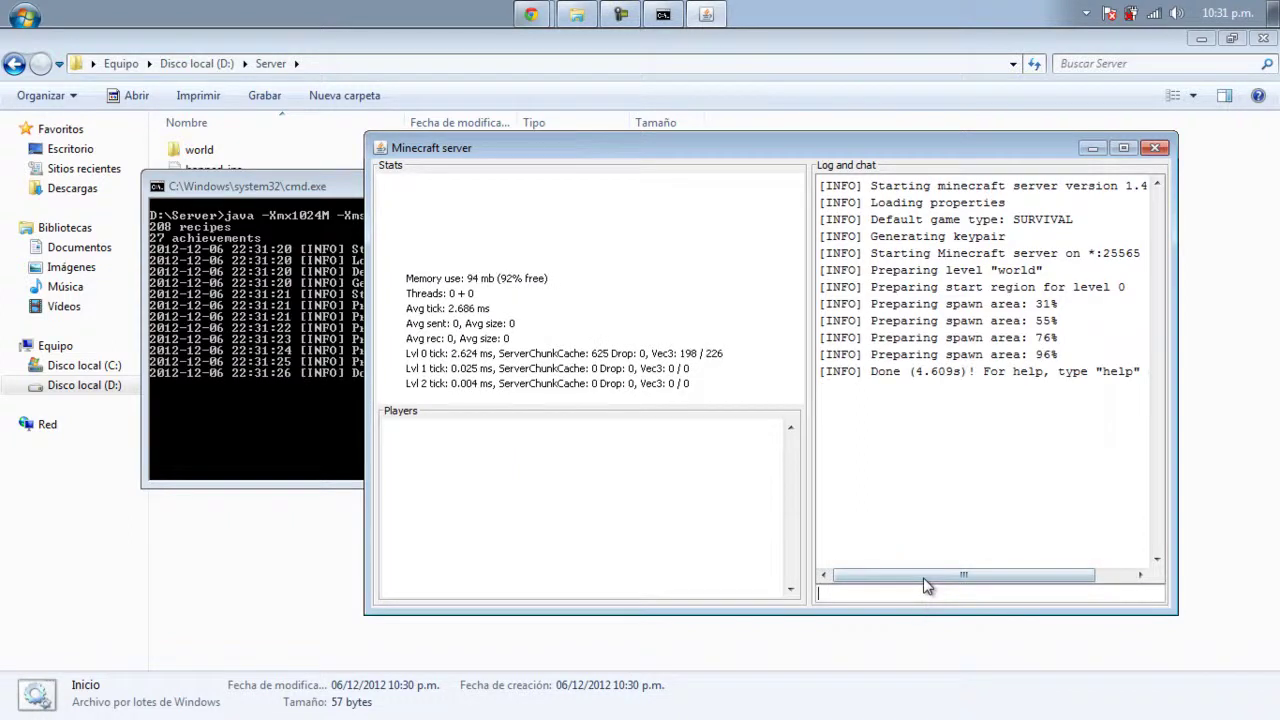
{"action": "type", "text": "stop"}
{"action": "key", "text": "Return"}
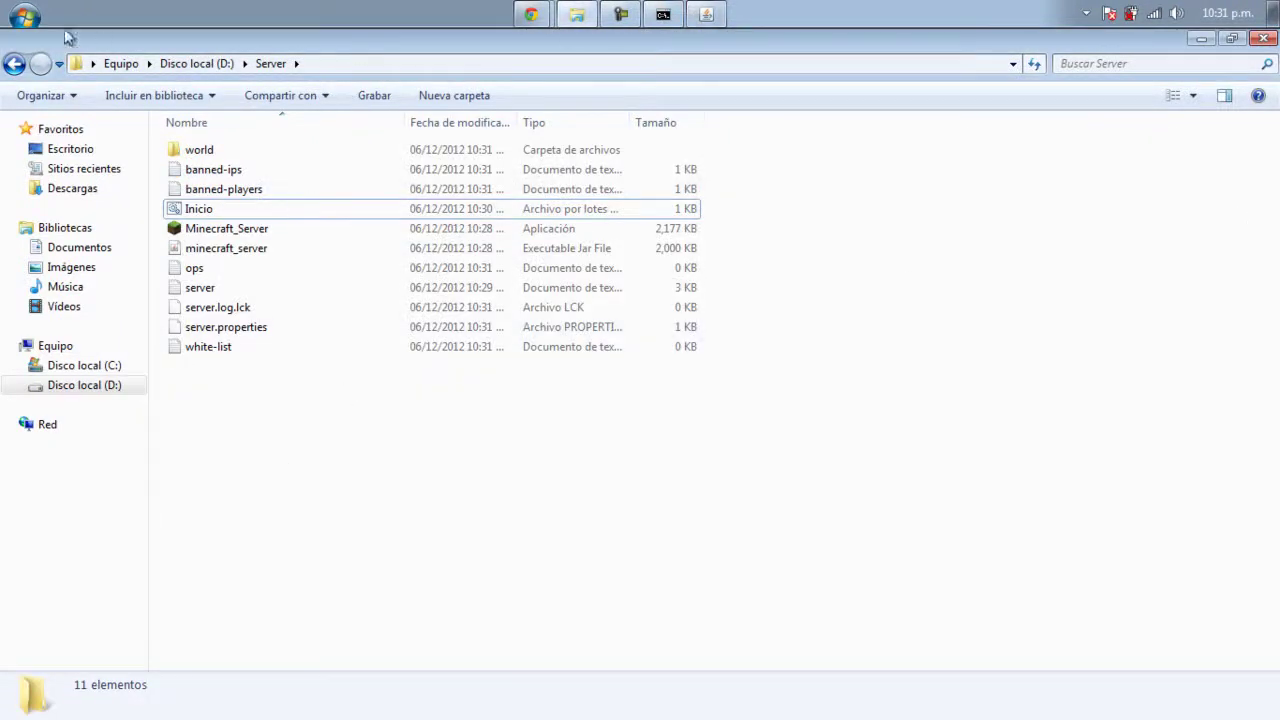
Open the Inicio batch file in Notepad and examine the memory values in its launch command
{"action": "left_click", "coordinate": [25, 17]}
{"action": "left_click", "coordinate": [80, 54]}
{"action": "left_click_drag", "start_coordinate": [199, 209], "coordinate": [469, 323]}
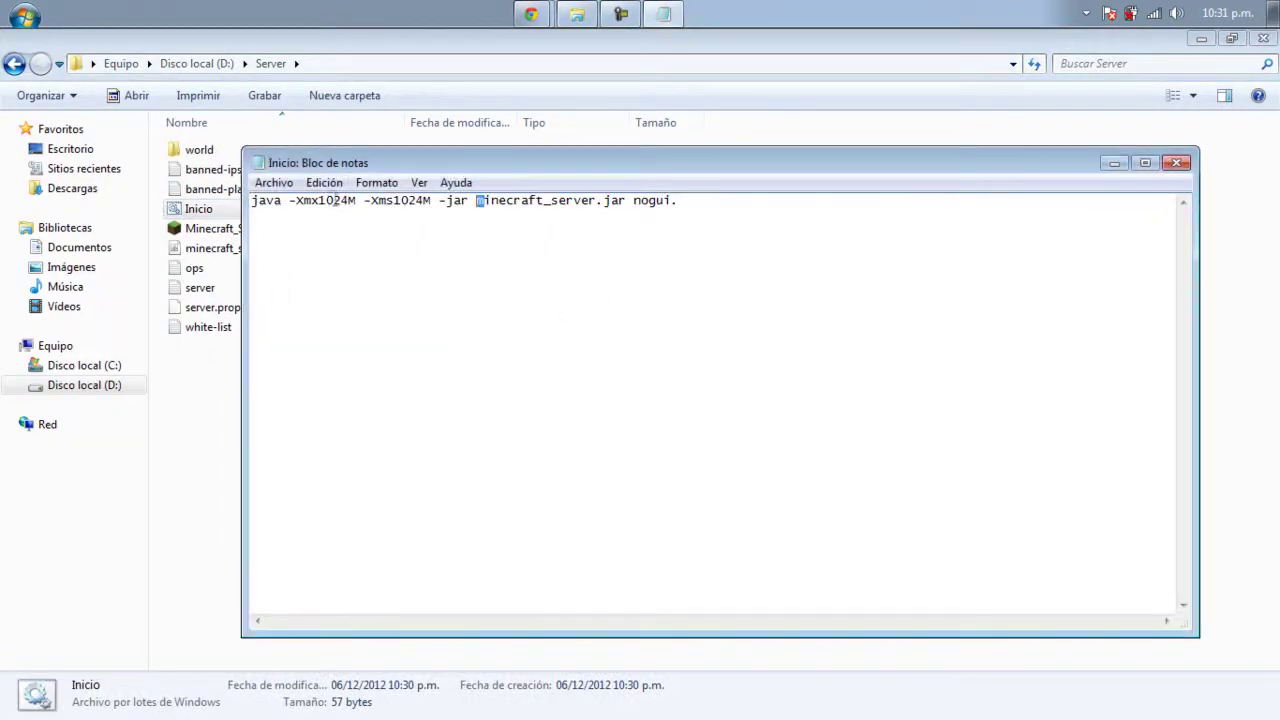
{"action": "left_click_drag", "start_coordinate": [320, 200], "coordinate": [424, 200]}
{"action": "left_click", "coordinate": [350, 205]}
{"action": "left_click", "coordinate": [327, 218]}
{"action": "left_click_drag", "start_coordinate": [452, 270], "coordinate": [463, 286]}
{"action": "left_click", "coordinate": [511, 326]}
{"action": "left_click", "coordinate": [677, 200]}
{"action": "left_click_drag", "start_coordinate": [434, 170], "coordinate": [602, 175]}
Return to the open Inicio script, review its Xmx and Xms memory amounts, and close Notepad
{"action": "left_click", "coordinate": [243, 233]}
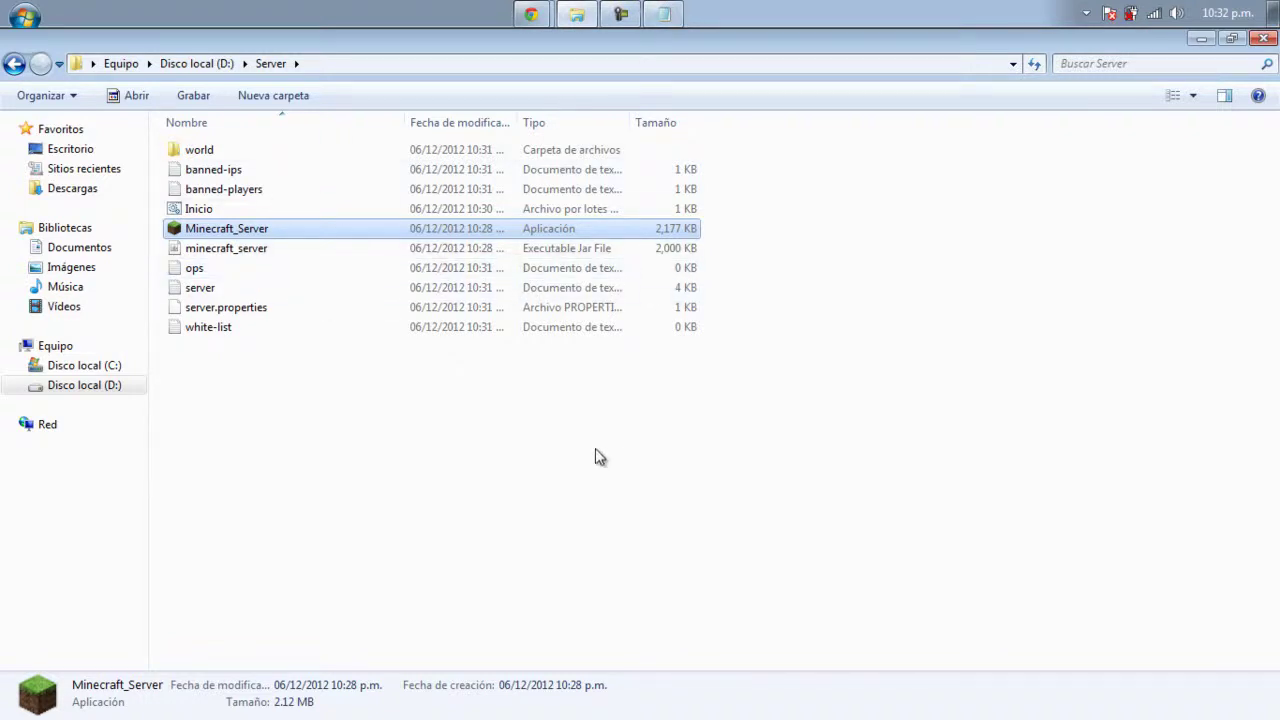
{"action": "left_click", "coordinate": [532, 440]}
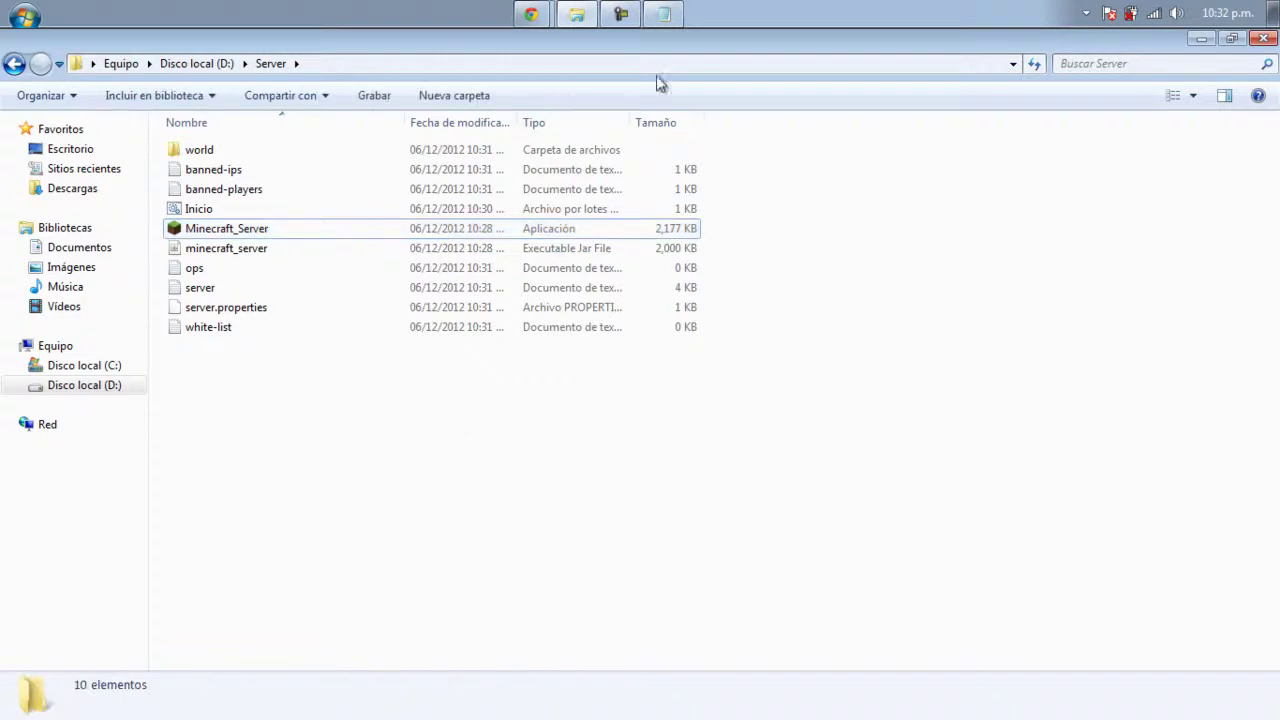
{"action": "left_click", "coordinate": [664, 14]}
{"action": "left_click_drag", "start_coordinate": [478, 168], "coordinate": [323, 205]}
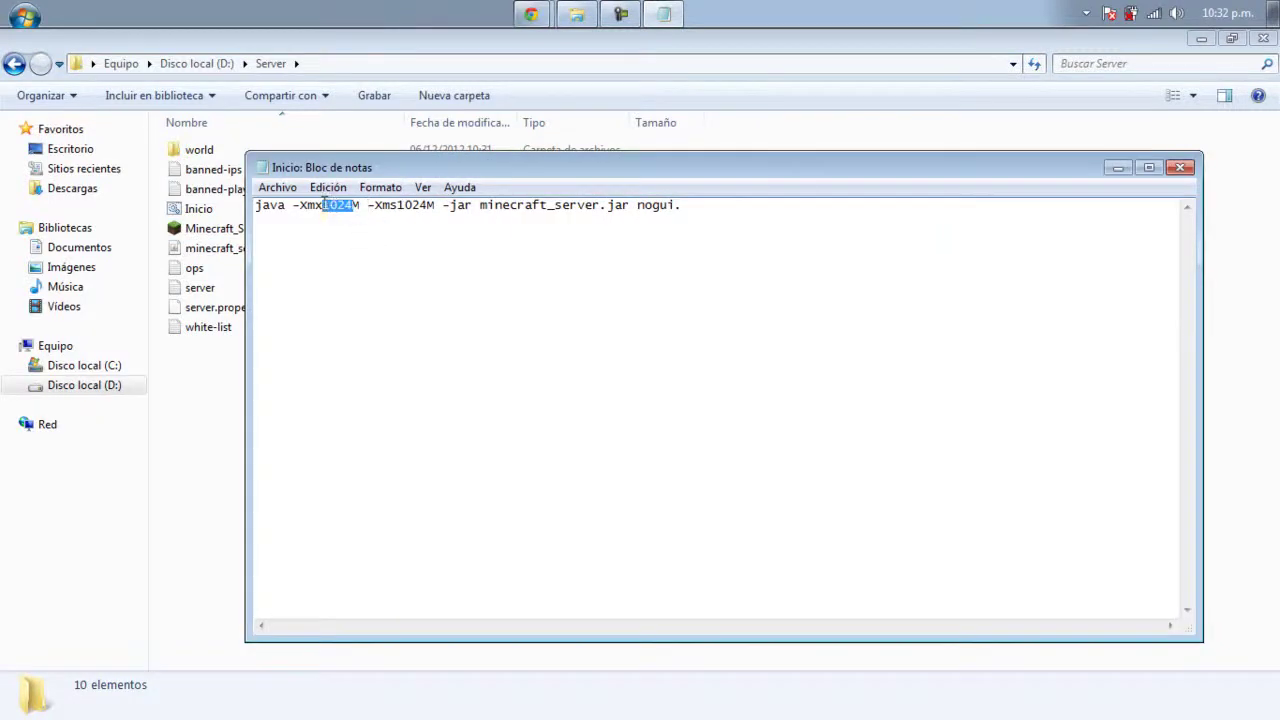
{"action": "left_click", "coordinate": [404, 268]}
{"action": "left_click_drag", "start_coordinate": [425, 205], "coordinate": [349, 210]}
{"action": "left_click", "coordinate": [440, 243]}
{"action": "left_click", "coordinate": [435, 274]}
{"action": "left_click", "coordinate": [382, 277]}
{"action": "left_click_drag", "start_coordinate": [432, 206], "coordinate": [316, 205]}
{"action": "left_click", "coordinate": [340, 233]}
{"action": "left_click", "coordinate": [1180, 167]}
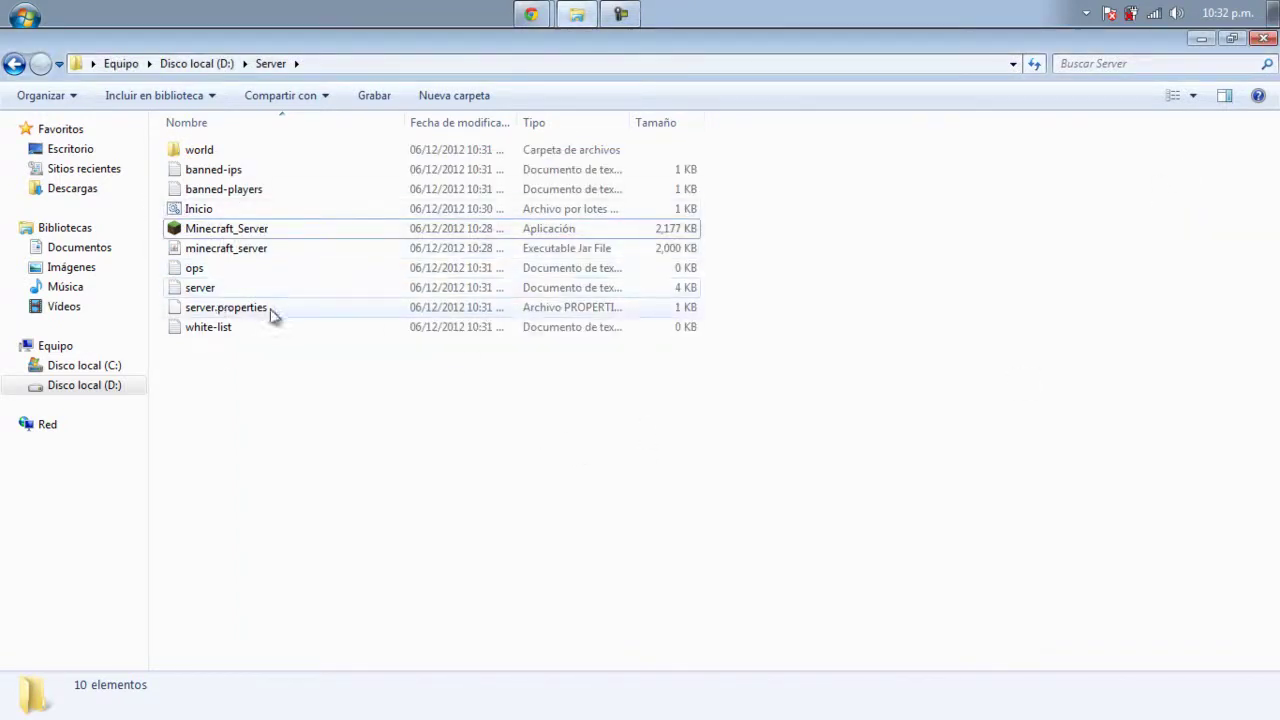
Open server.properties in Notepad and set online-mode to false
{"action": "left_click", "coordinate": [24, 16]}
{"action": "left_click", "coordinate": [54, 58]}
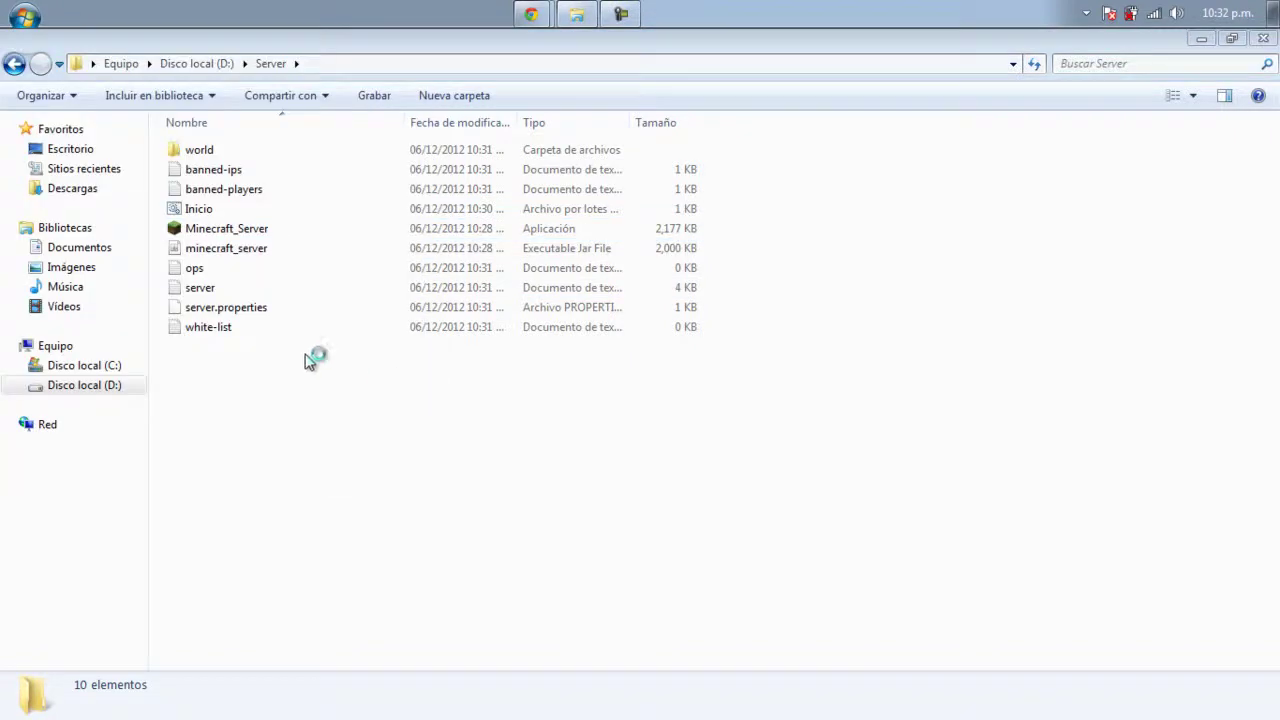
{"action": "left_click_drag", "start_coordinate": [206, 310], "coordinate": [420, 325]}
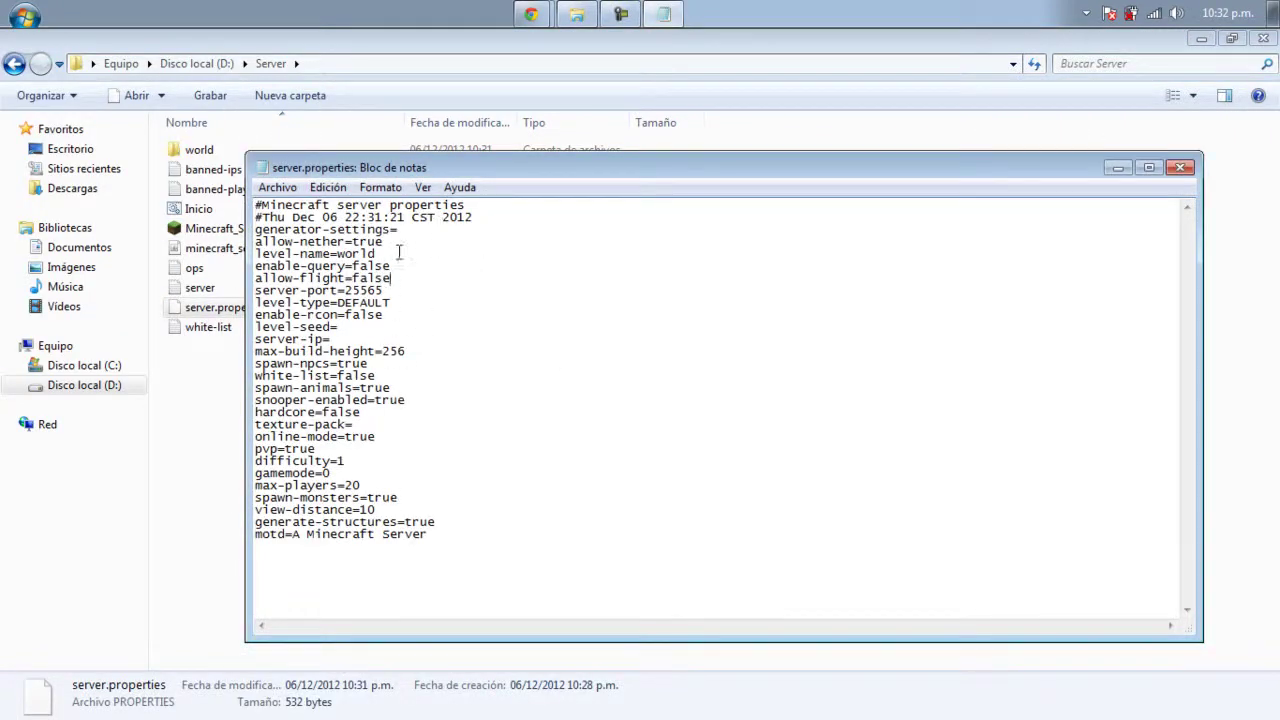
{"action": "left_click", "coordinate": [423, 274]}
{"action": "left_click_drag", "start_coordinate": [436, 536], "coordinate": [301, 536]}
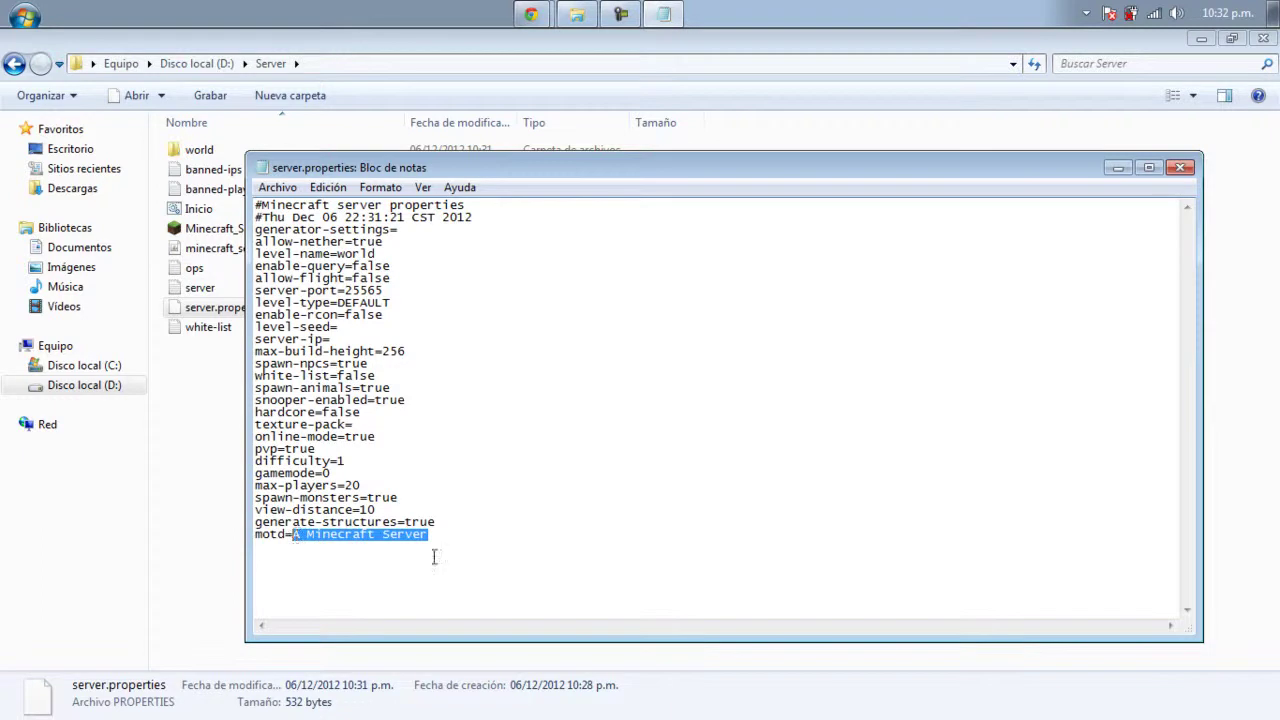
{"action": "left_click", "coordinate": [488, 542]}
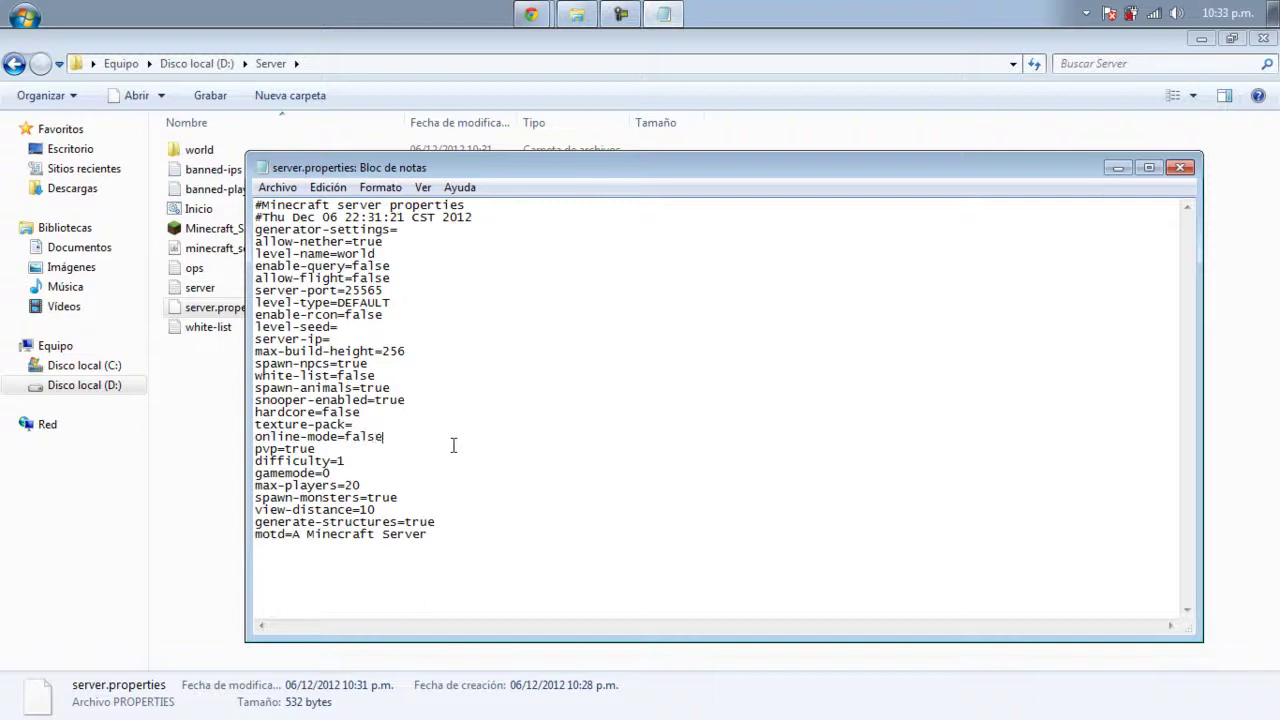
Review the remaining settings in server.properties, including the max-players and server-ip lines
{"action": "left_click", "coordinate": [377, 485]}
{"action": "left_click", "coordinate": [36, 20]}
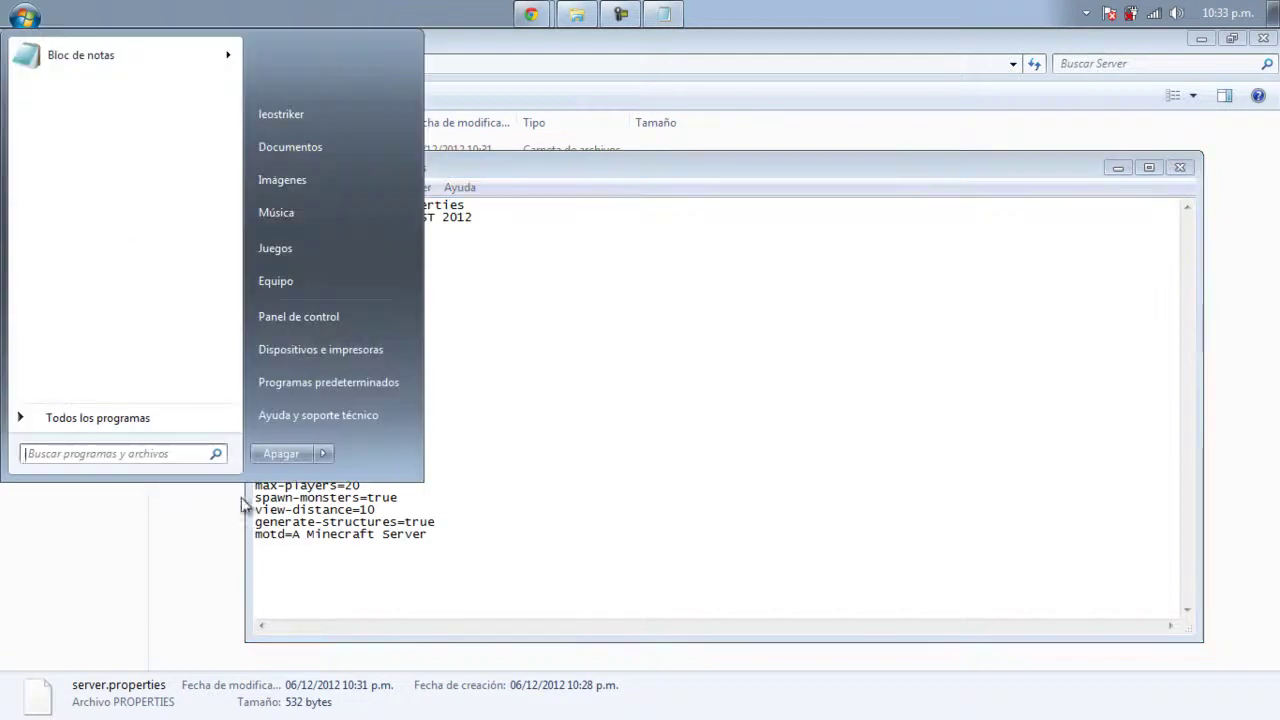
{"action": "left_click", "coordinate": [660, 365]}
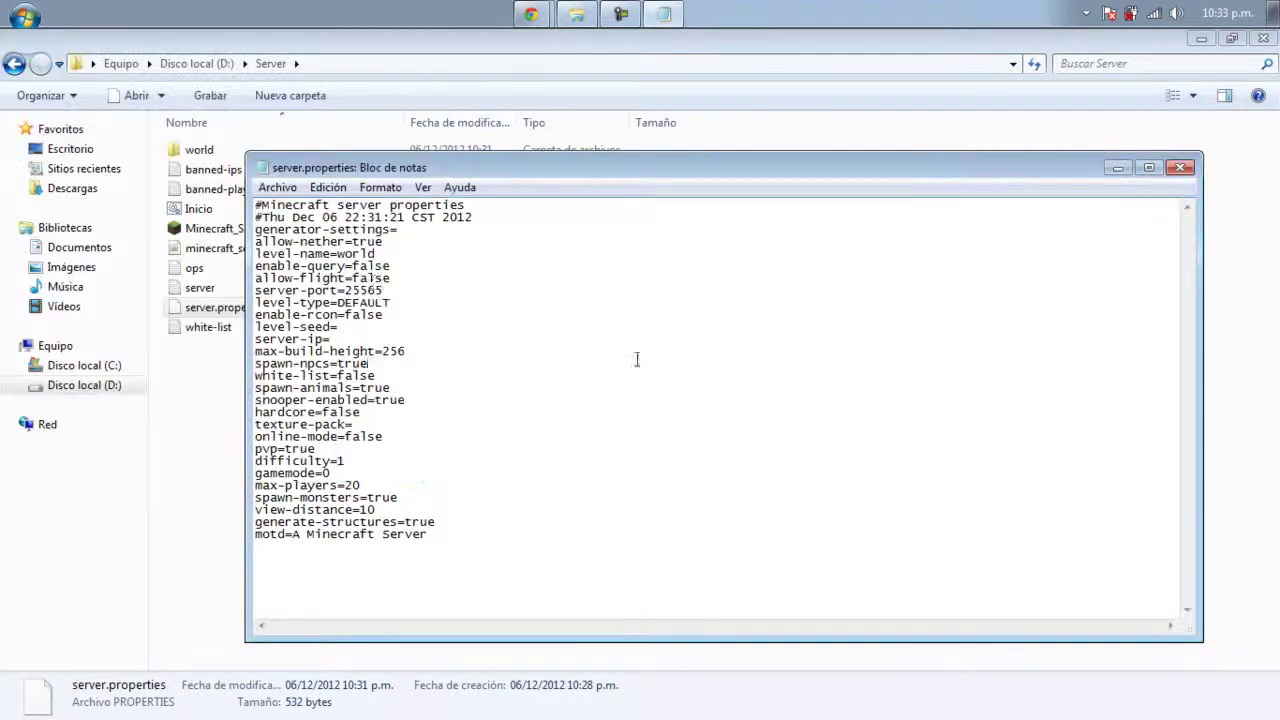
{"action": "double_click", "coordinate": [430, 341]}
{"action": "left_click", "coordinate": [355, 338]}
{"action": "left_click", "coordinate": [497, 362]}
{"action": "key", "text": "Down"}
{"action": "key", "text": "Down"}
{"action": "key", "text": "Down"}
{"action": "key", "text": "Down"}
{"action": "key", "text": "Down"}
{"action": "key", "text": "Down"}
{"action": "left_click", "coordinate": [442, 316]}
Save the changes to server.properties and close Notepad
{"action": "left_click", "coordinate": [277, 187]}
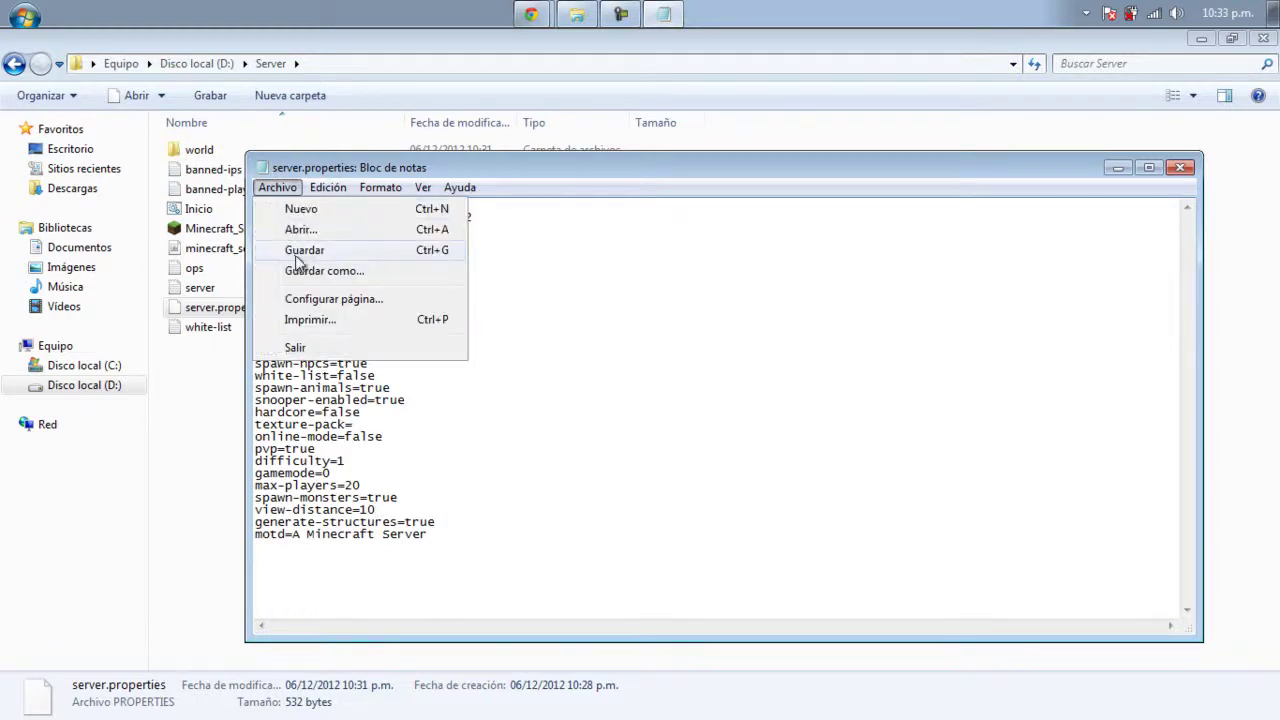
{"action": "left_click", "coordinate": [296, 248]}
{"action": "left_click", "coordinate": [1180, 167]}
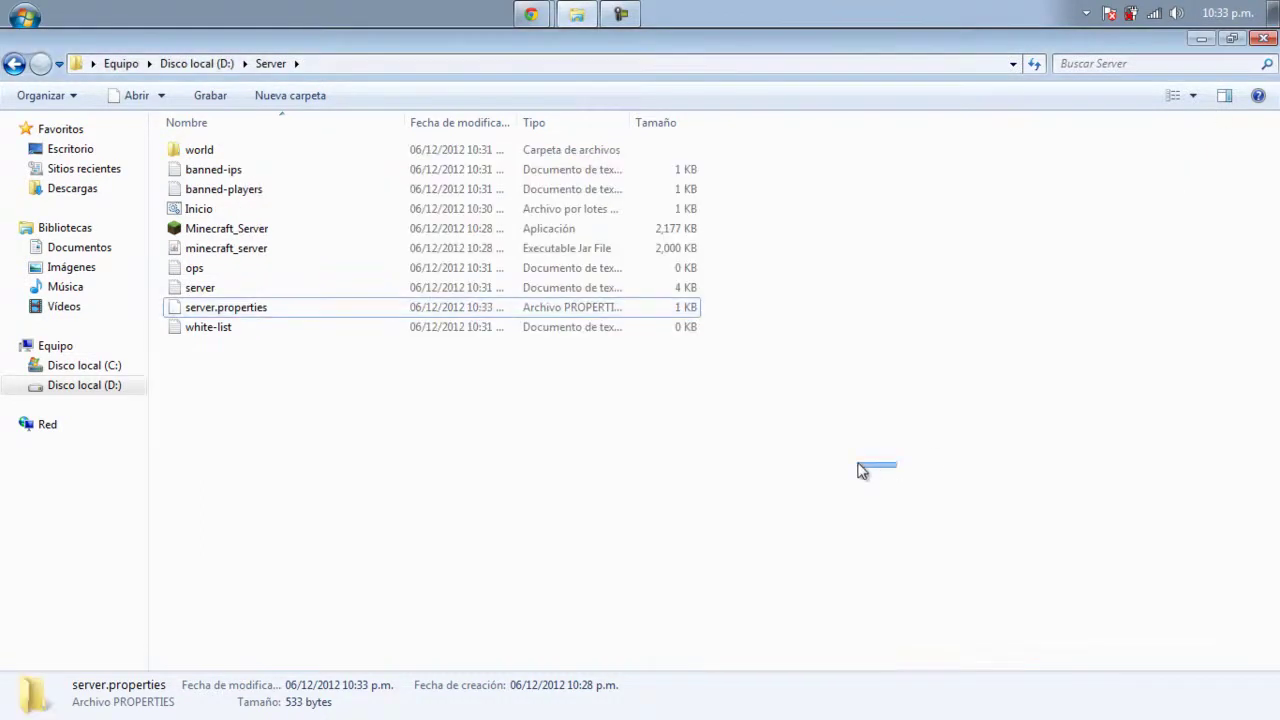
Switch to Chrome, search Google for "no-ip" in a new tab, and open the No-IP website
{"action": "key", "text": "alt+Tab"}
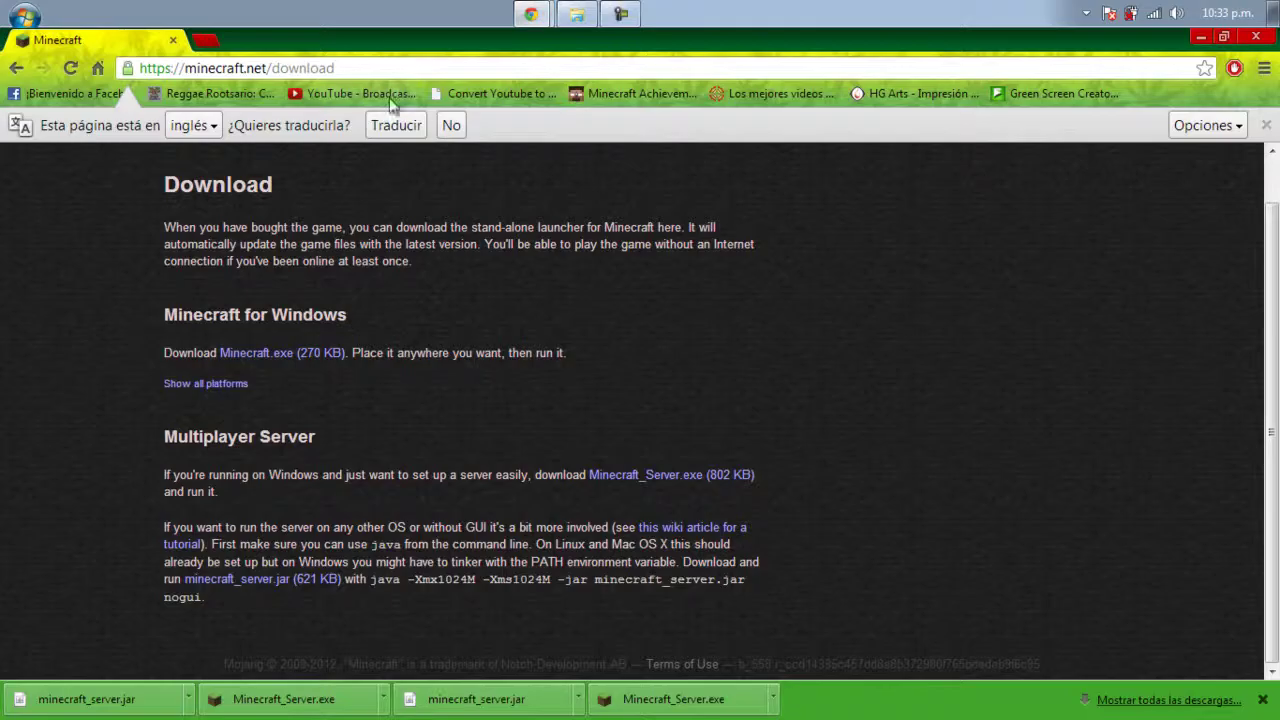
{"action": "left_click", "coordinate": [205, 40]}
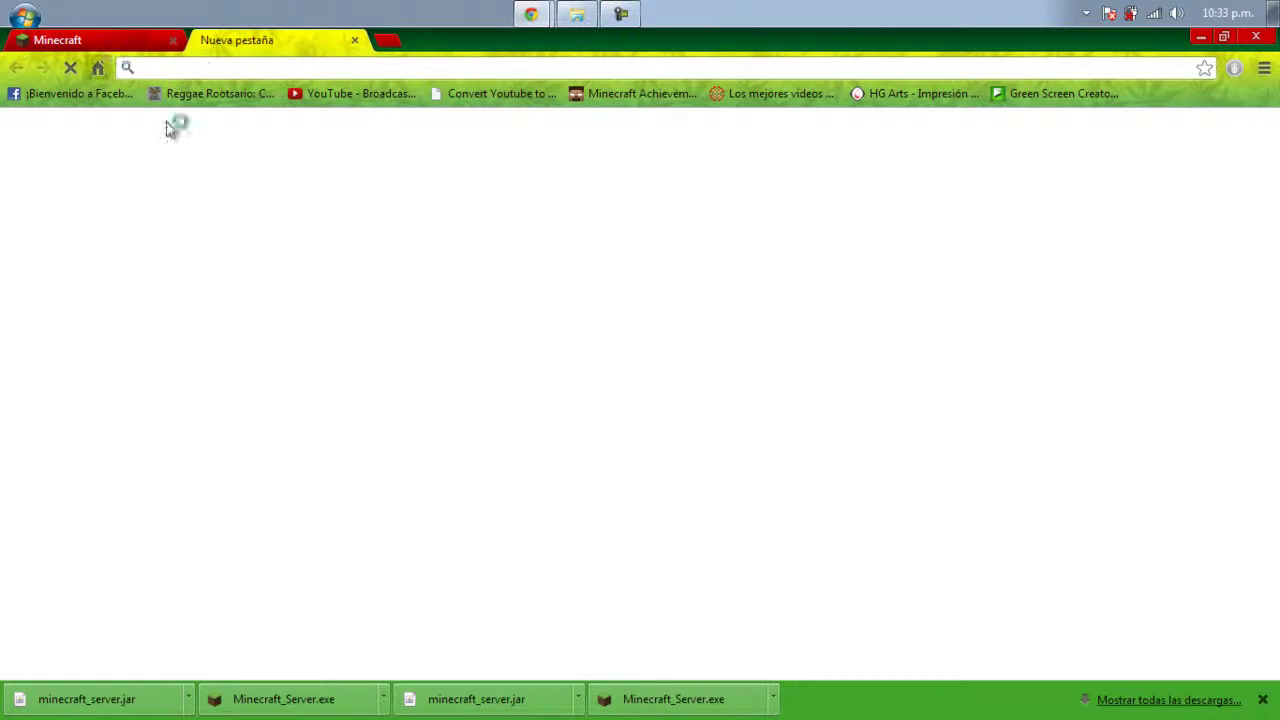
{"action": "left_click", "coordinate": [97, 67]}
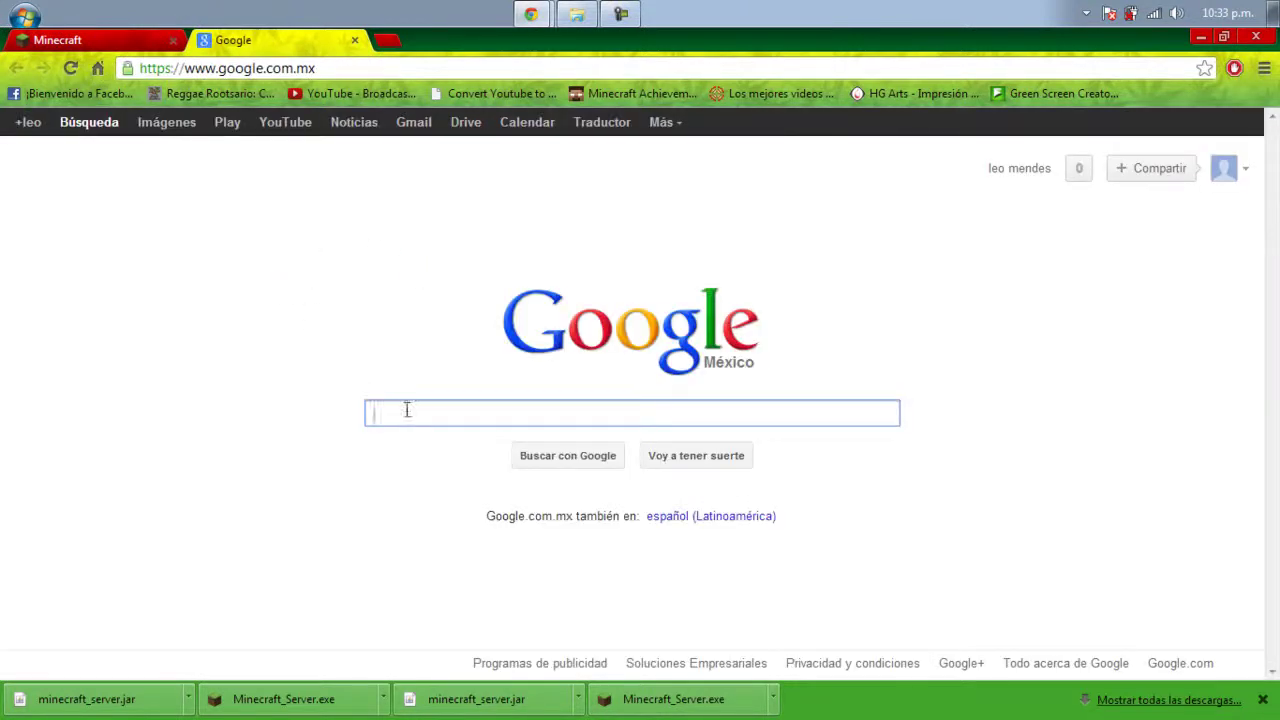
{"action": "type", "text": "no"}
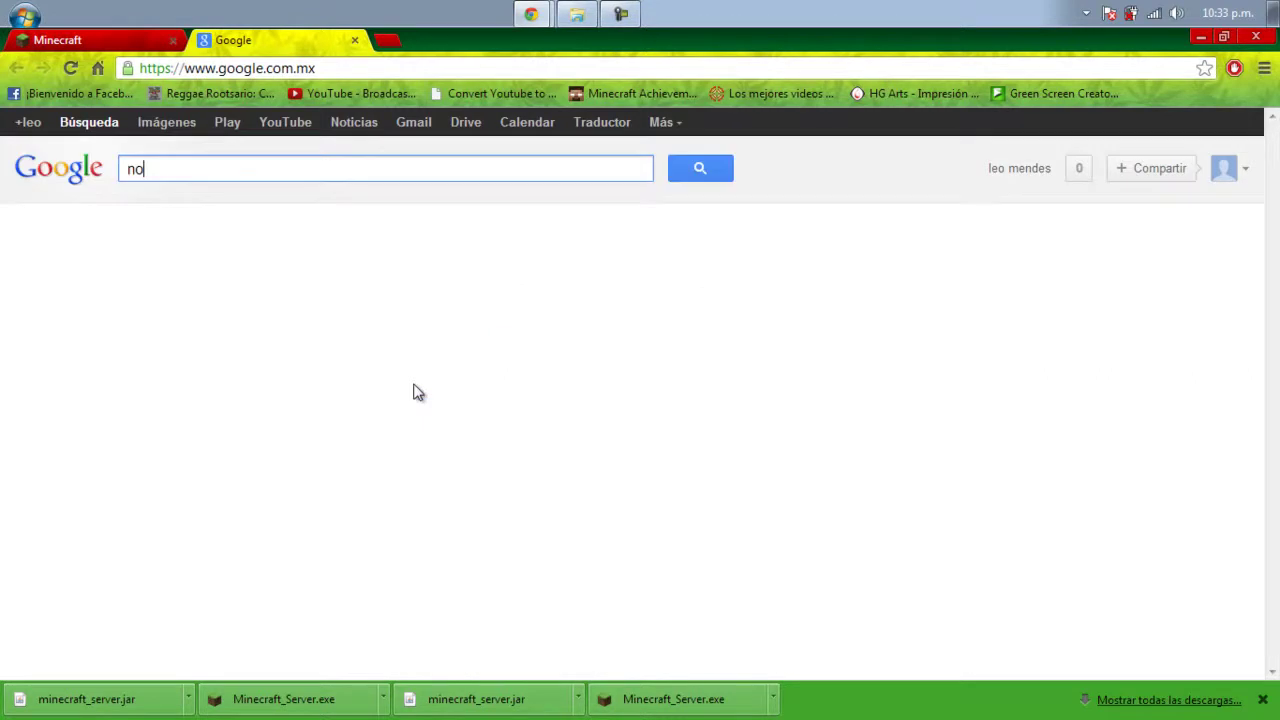
{"action": "type", "text": "-ip"}
{"action": "key", "text": "Return"}
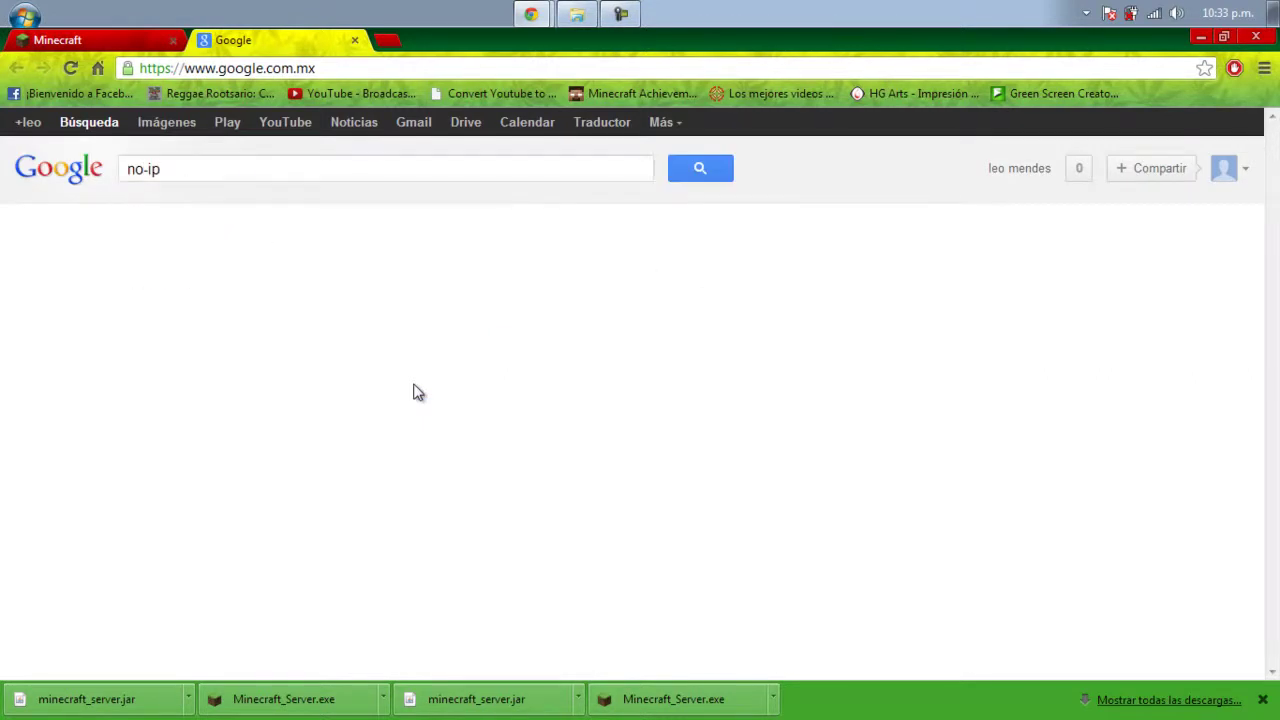
{"action": "left_click", "coordinate": [216, 293]}
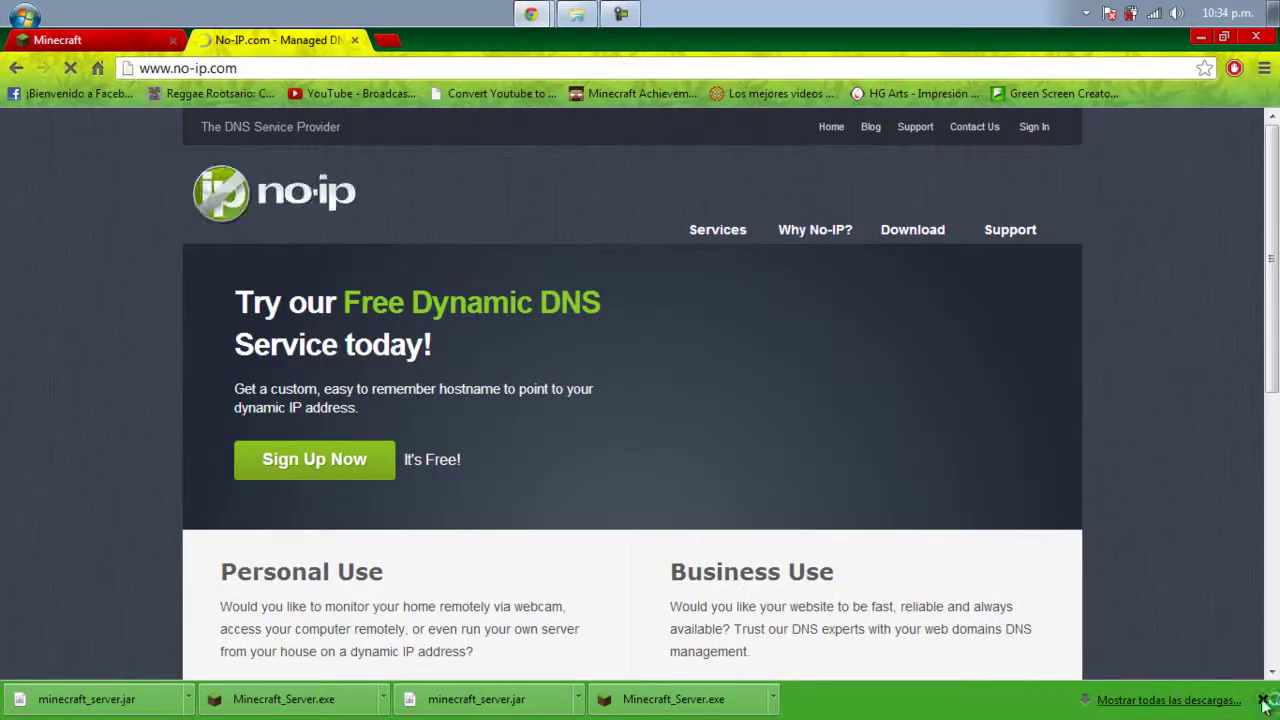
Dismiss the browser's downloads bar and open the No-IP free account sign-up form
{"action": "left_click", "coordinate": [1263, 703]}
{"action": "scroll", "coordinate": [106, 376], "scroll_direction": "down", "scroll_amount": 2}
{"action": "scroll", "coordinate": [95, 360], "scroll_direction": "up", "scroll_amount": 2}
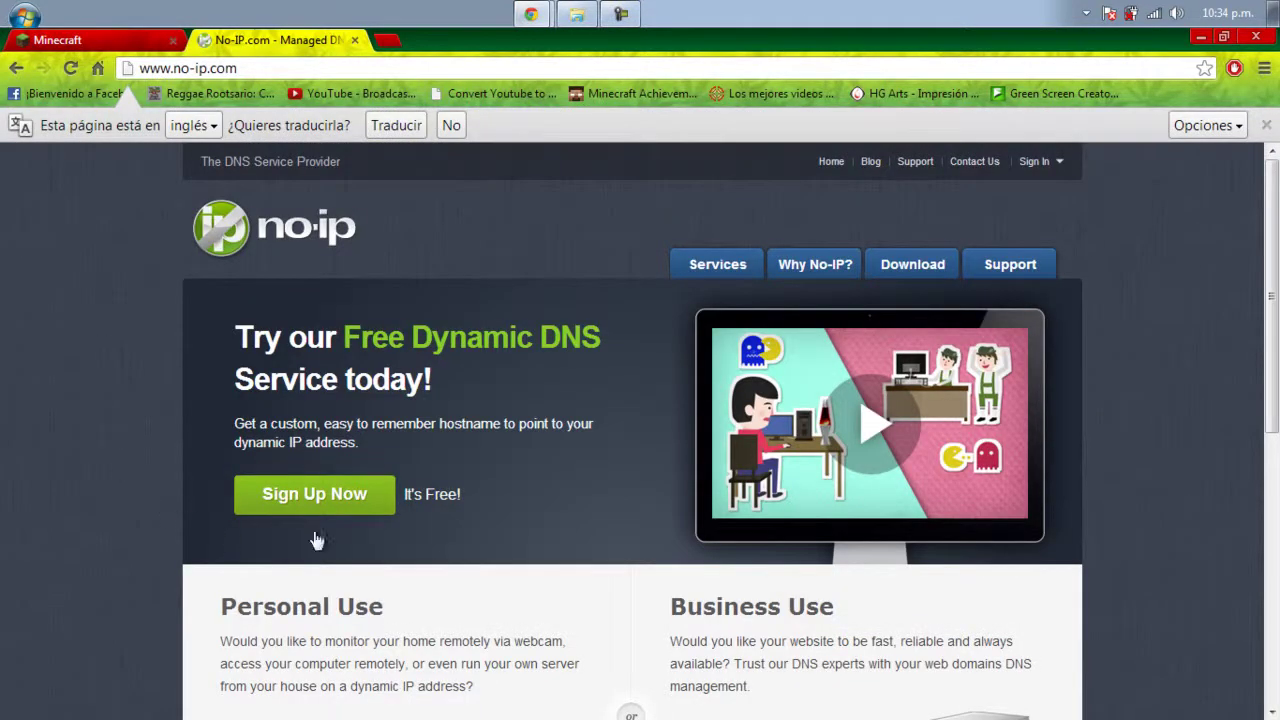
{"action": "left_click", "coordinate": [320, 500]}
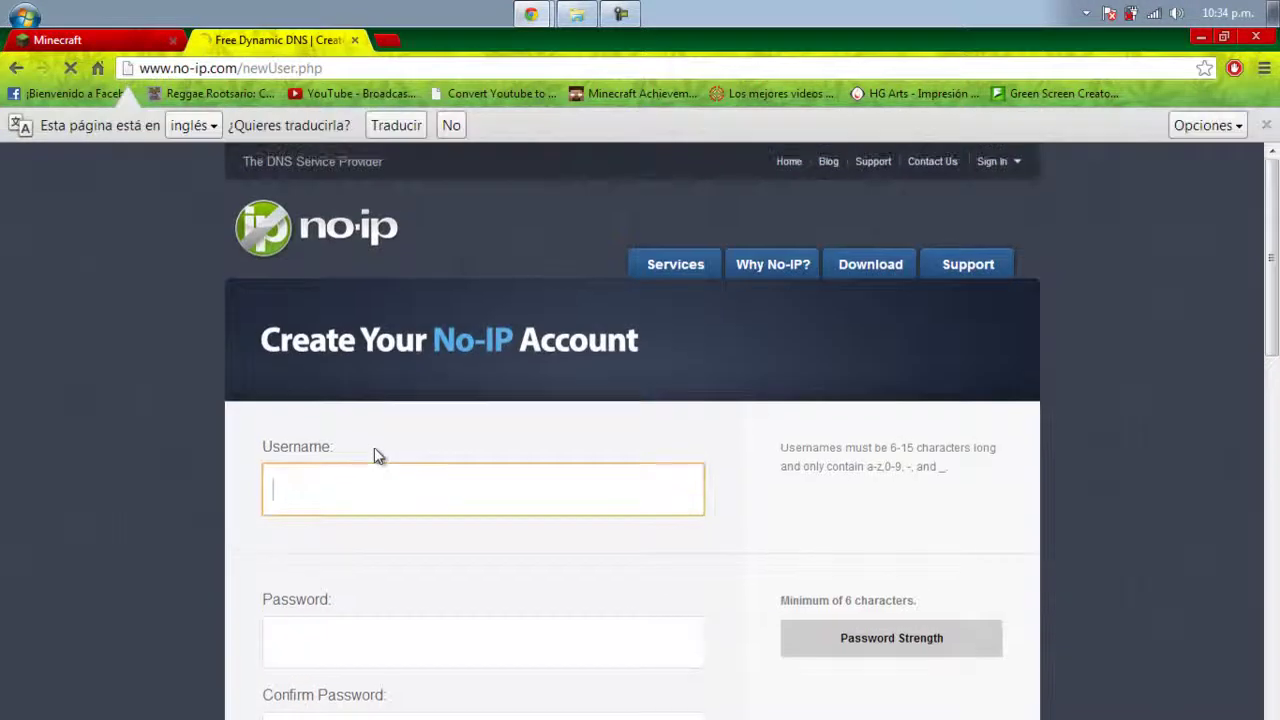
Review the fields of the No-IP account sign-up form and the free and enhanced domains offered for the hostname
{"action": "scroll", "coordinate": [370, 450], "scroll_direction": "down", "scroll_amount": 3}
{"action": "scroll", "coordinate": [334, 403], "scroll_direction": "down", "scroll_amount": 1}
{"action": "scroll", "coordinate": [337, 412], "scroll_direction": "down", "scroll_amount": 2}
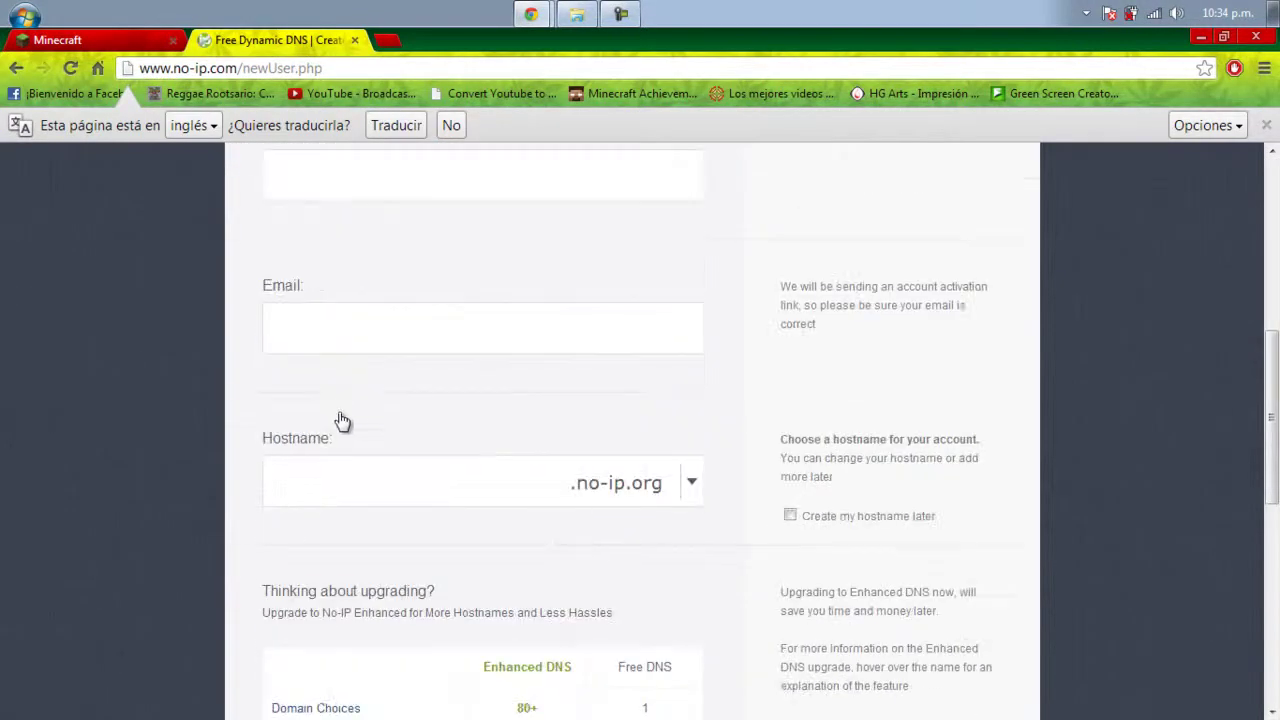
{"action": "scroll", "coordinate": [293, 405], "scroll_direction": "down", "scroll_amount": 1}
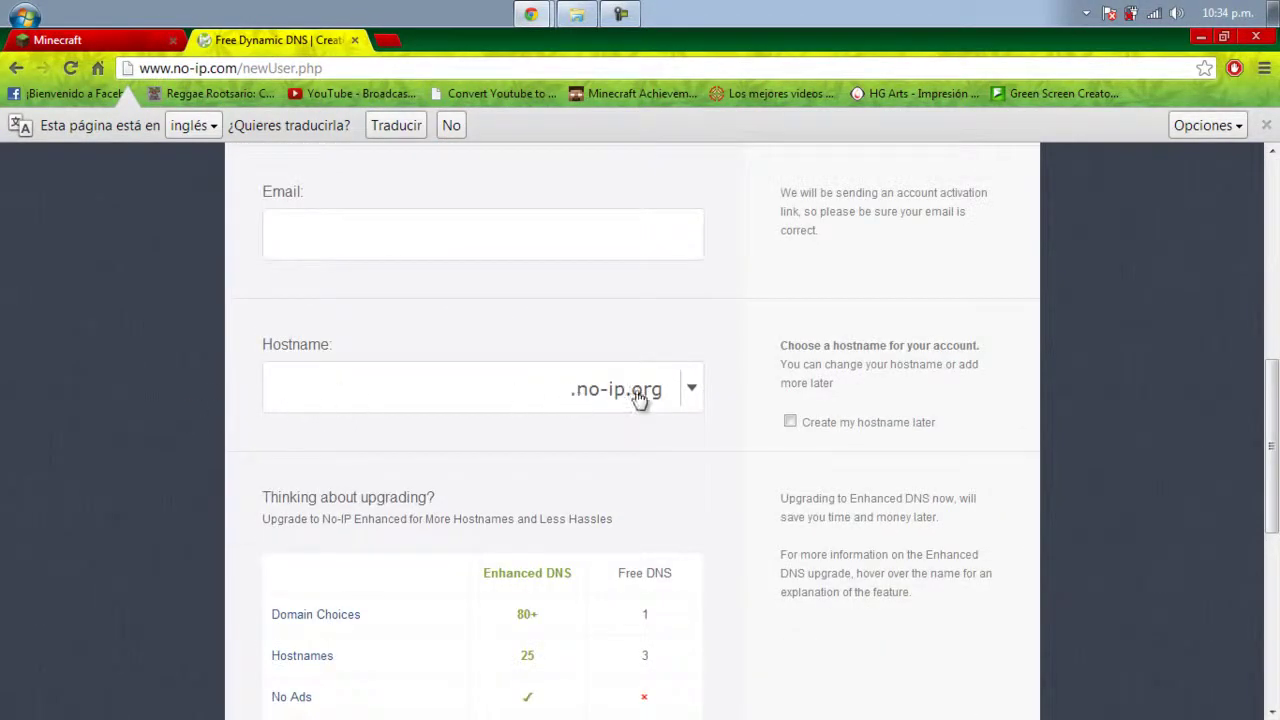
{"action": "left_click", "coordinate": [690, 396]}
{"action": "left_click", "coordinate": [640, 430]}
{"action": "scroll", "coordinate": [623, 514], "scroll_direction": "down", "scroll_amount": 1}
{"action": "scroll", "coordinate": [624, 500], "scroll_direction": "up", "scroll_amount": 1}
{"action": "left_click", "coordinate": [698, 390]}
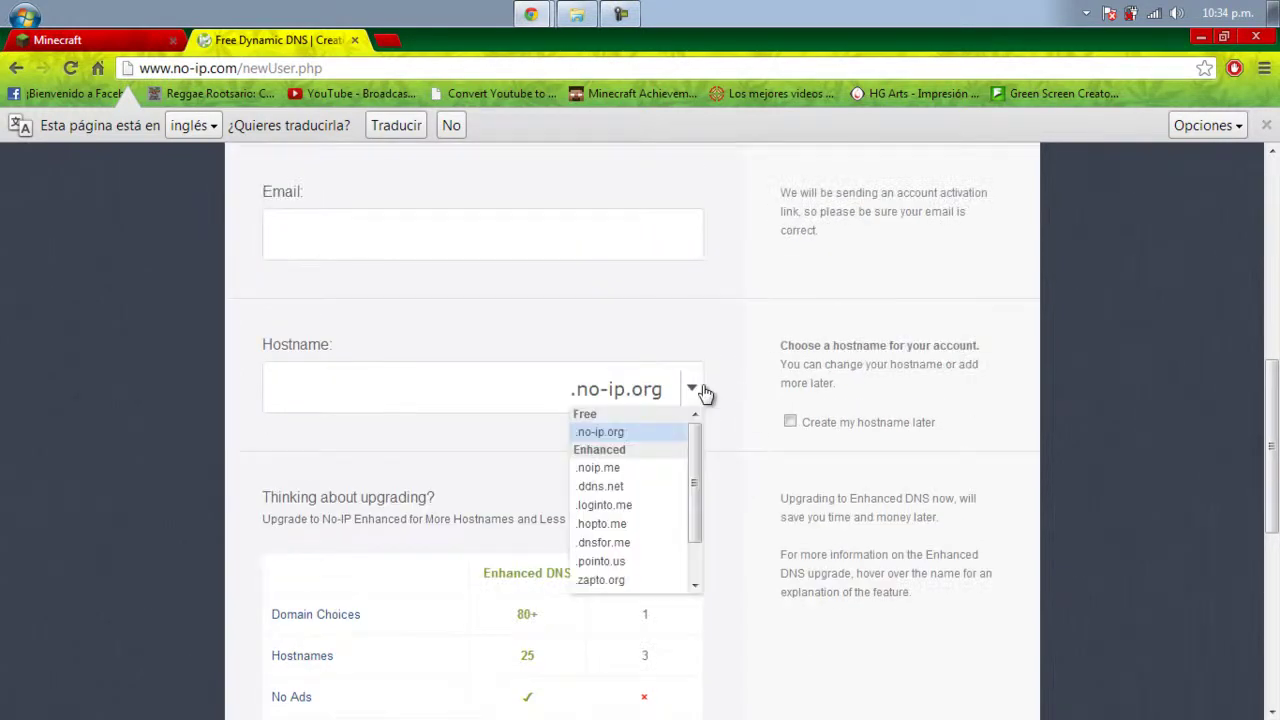
{"action": "left_click", "coordinate": [705, 450]}
{"action": "left_click", "coordinate": [684, 392]}
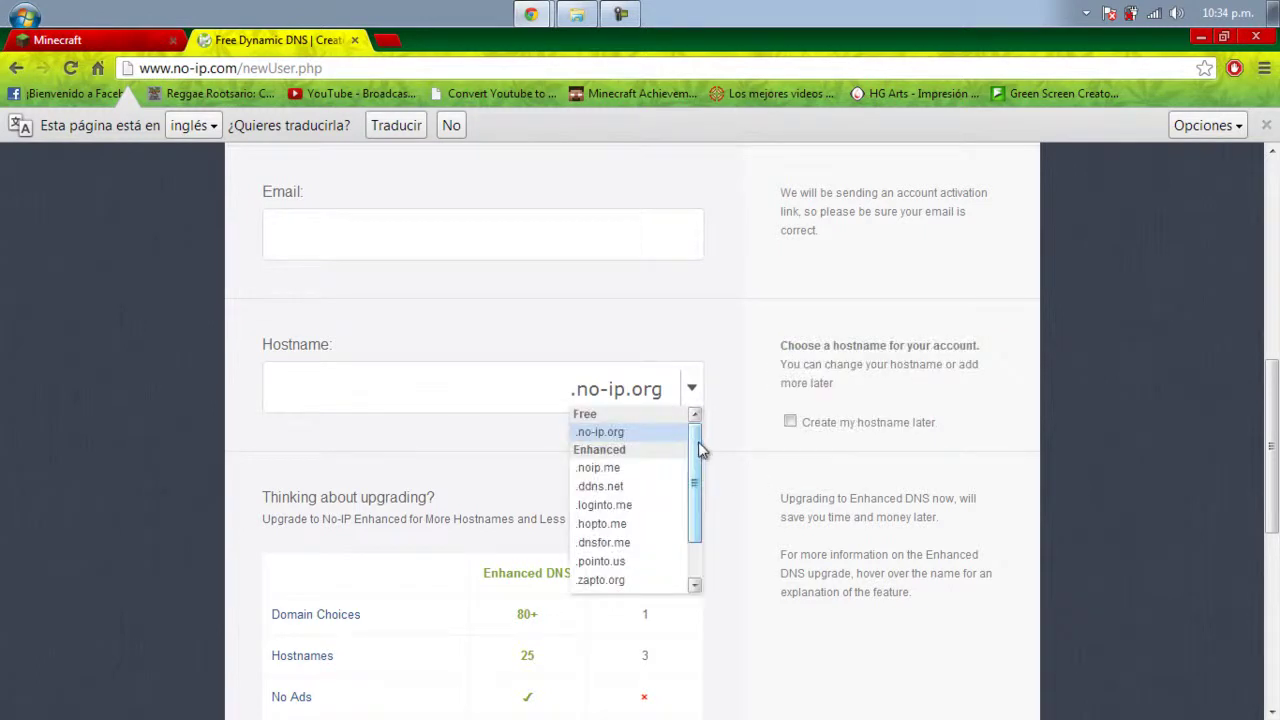
{"action": "left_click_drag", "start_coordinate": [697, 457], "coordinate": [705, 523]}
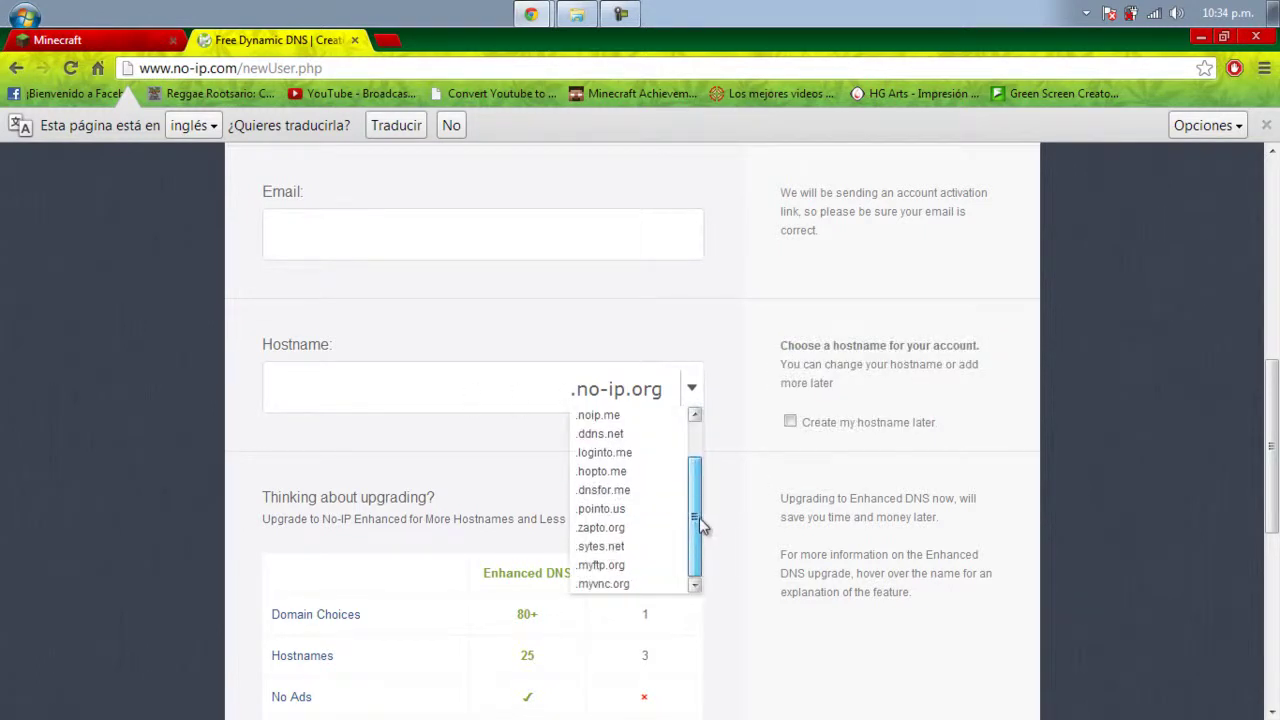
{"action": "scroll", "coordinate": [692, 510], "scroll_direction": "up", "scroll_amount": 5}
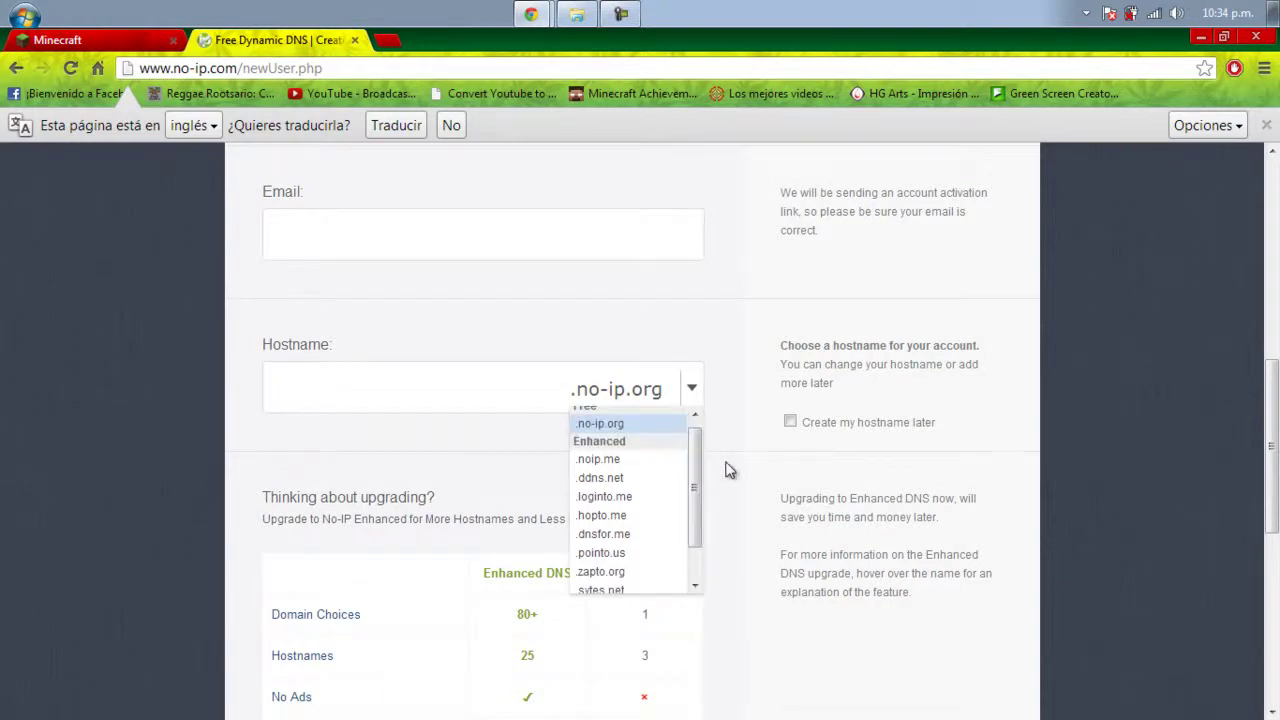
{"action": "scroll", "coordinate": [728, 462], "scroll_direction": "up", "scroll_amount": 10}
{"action": "left_click", "coordinate": [498, 489]}
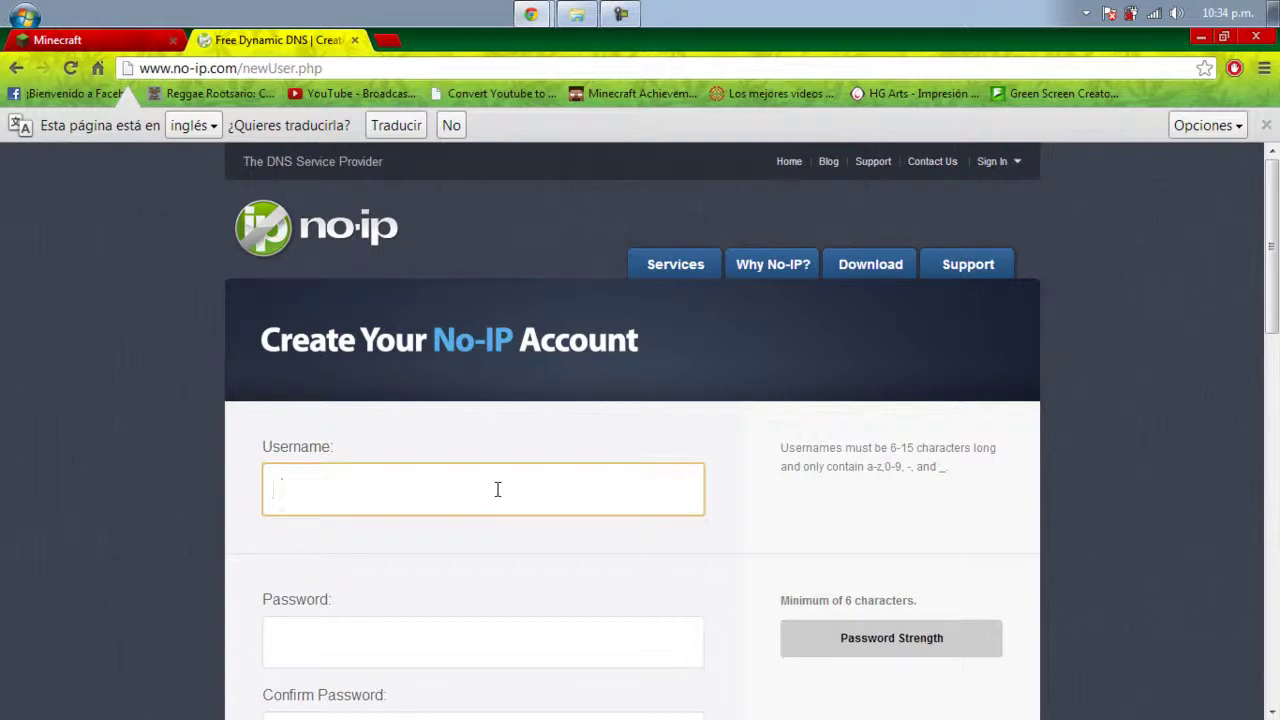
{"action": "scroll", "coordinate": [711, 523], "scroll_direction": "down", "scroll_amount": 3}
{"action": "scroll", "coordinate": [714, 503], "scroll_direction": "up", "scroll_amount": 3}
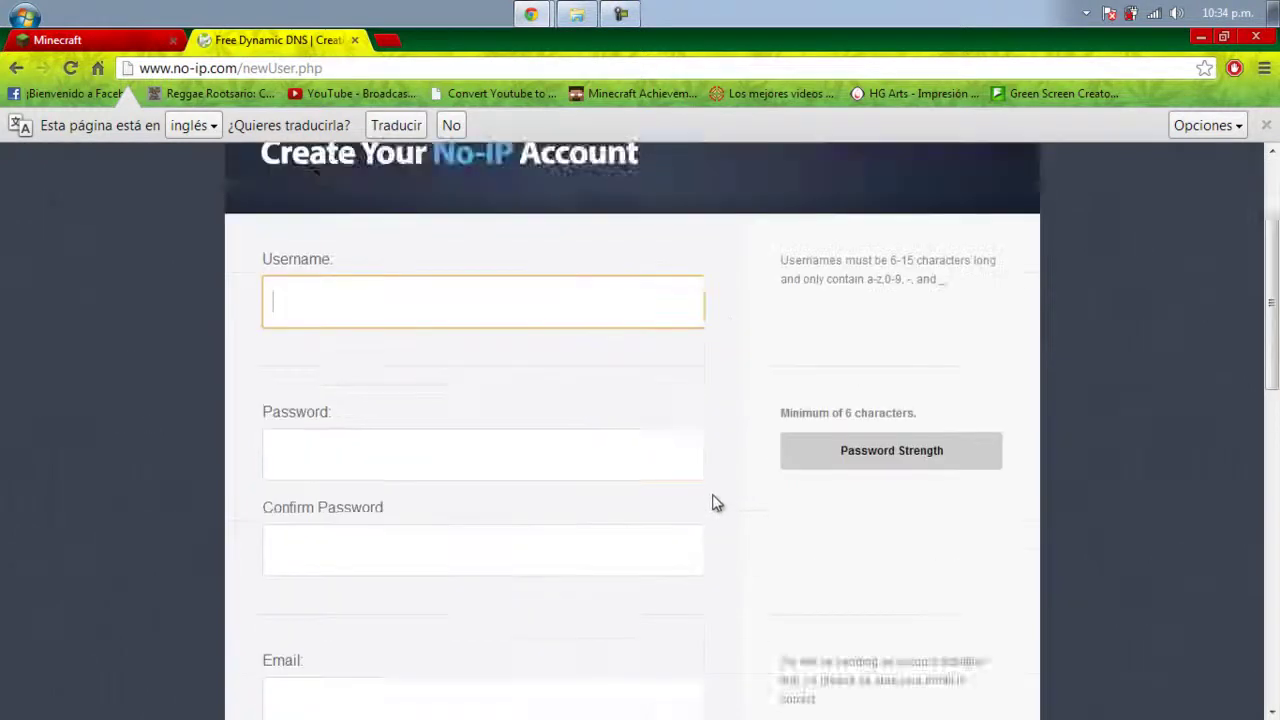
Sign in to the existing No-IP account with the account e-mail and password
{"action": "left_click", "coordinate": [991, 163]}
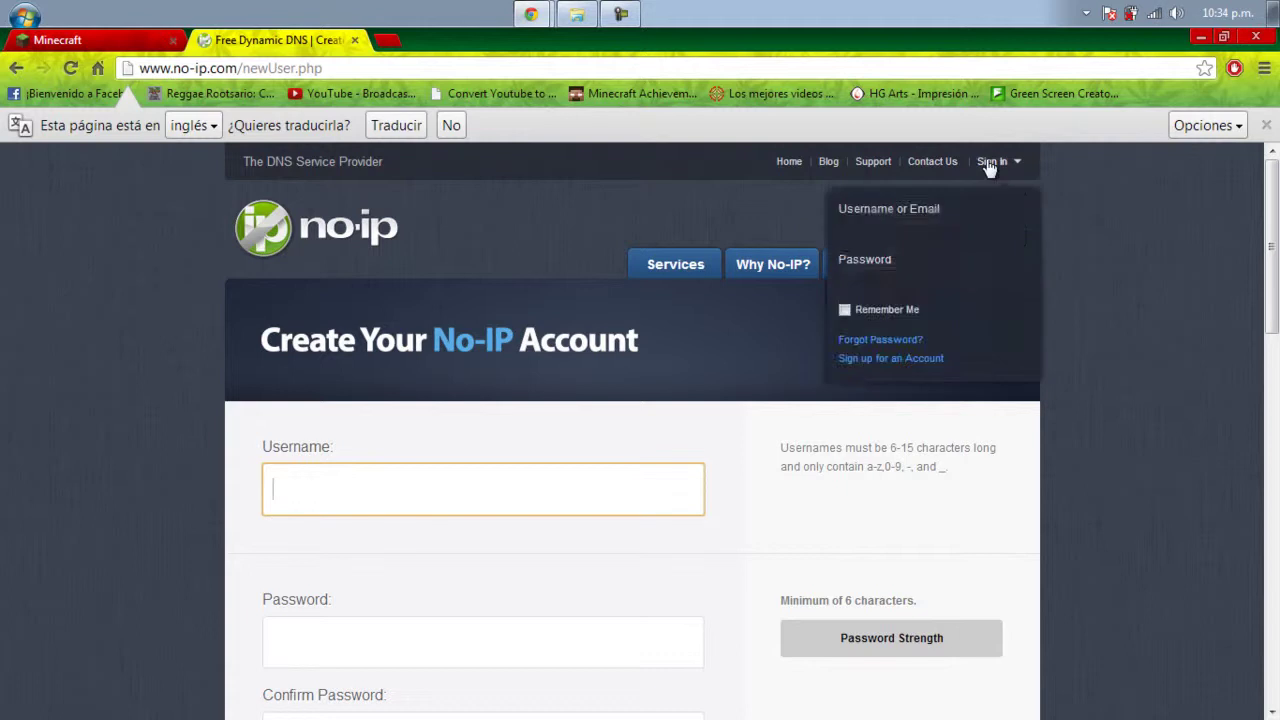
{"action": "left_click", "coordinate": [932, 230]}
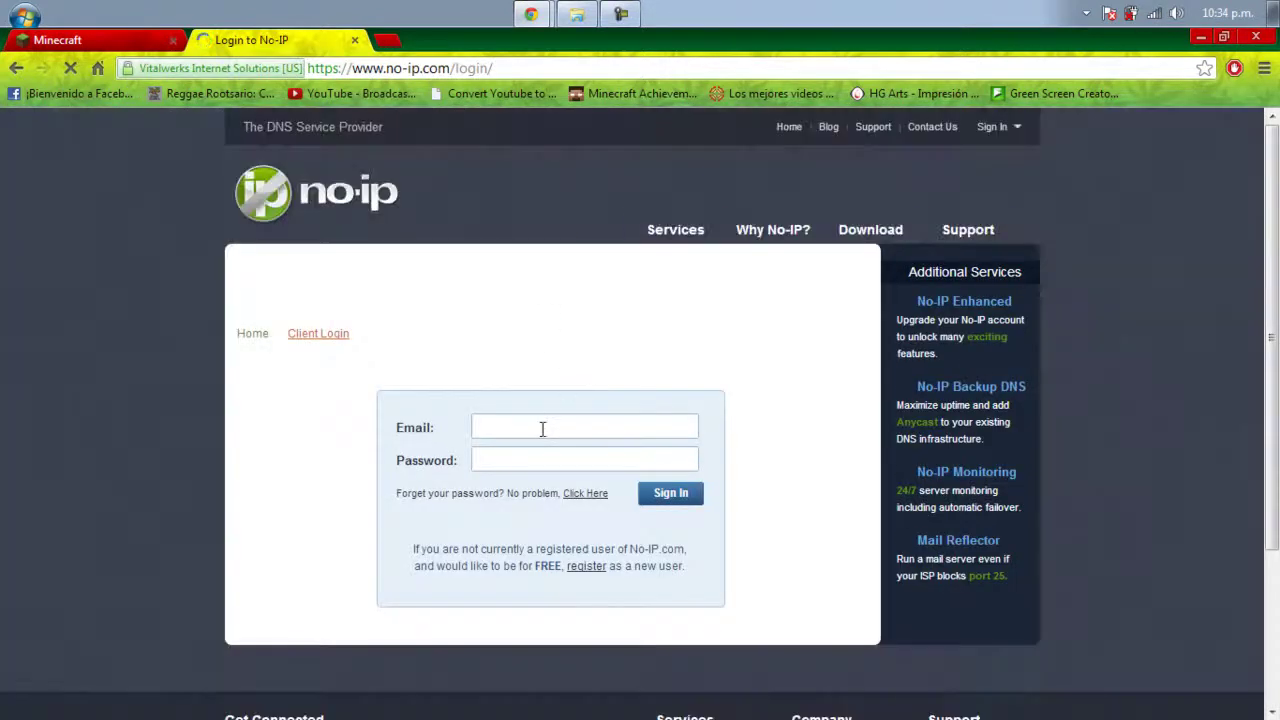
{"action": "left_click", "coordinate": [543, 428]}
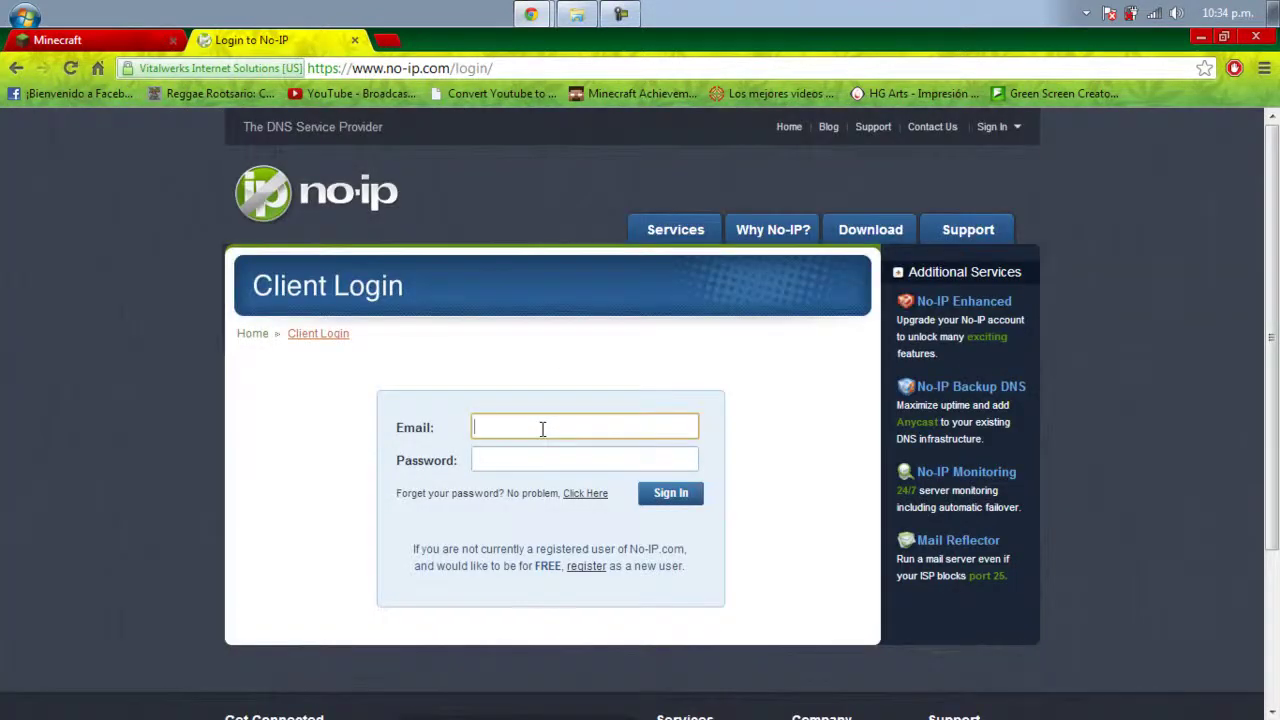
{"action": "left_click", "coordinate": [566, 464]}
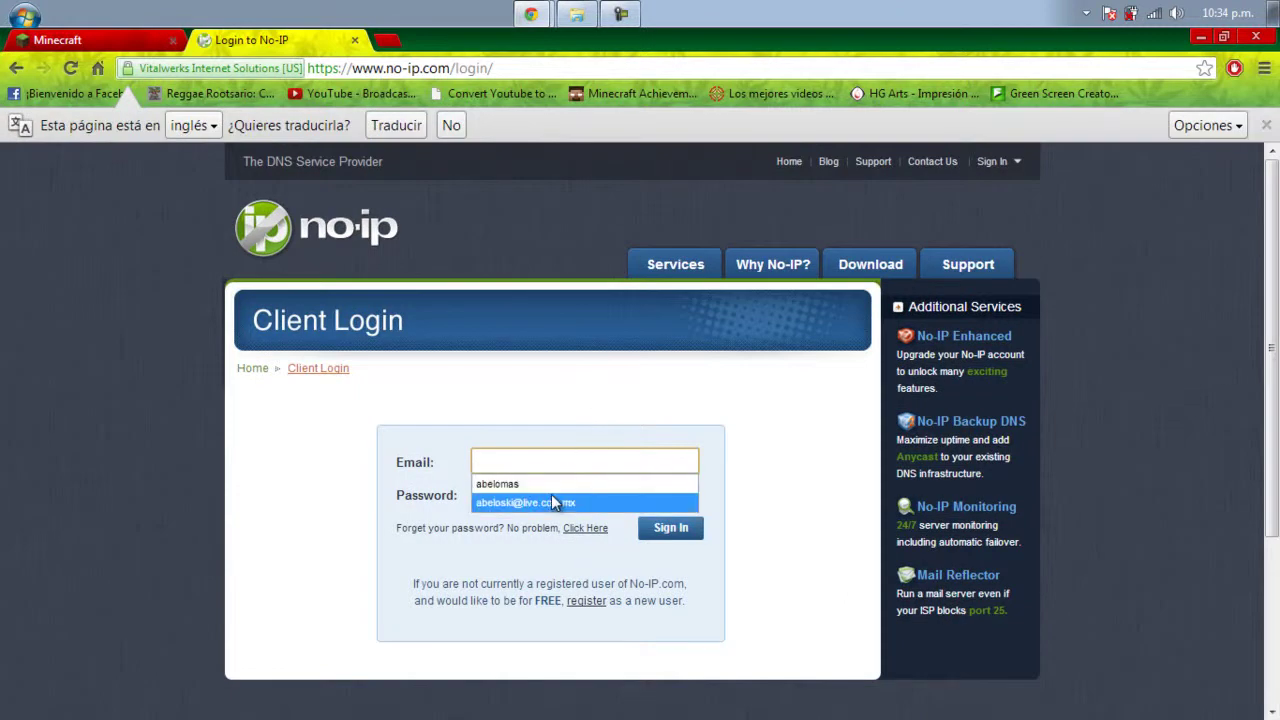
{"action": "left_click", "coordinate": [551, 491]}
{"action": "left_click", "coordinate": [547, 497]}
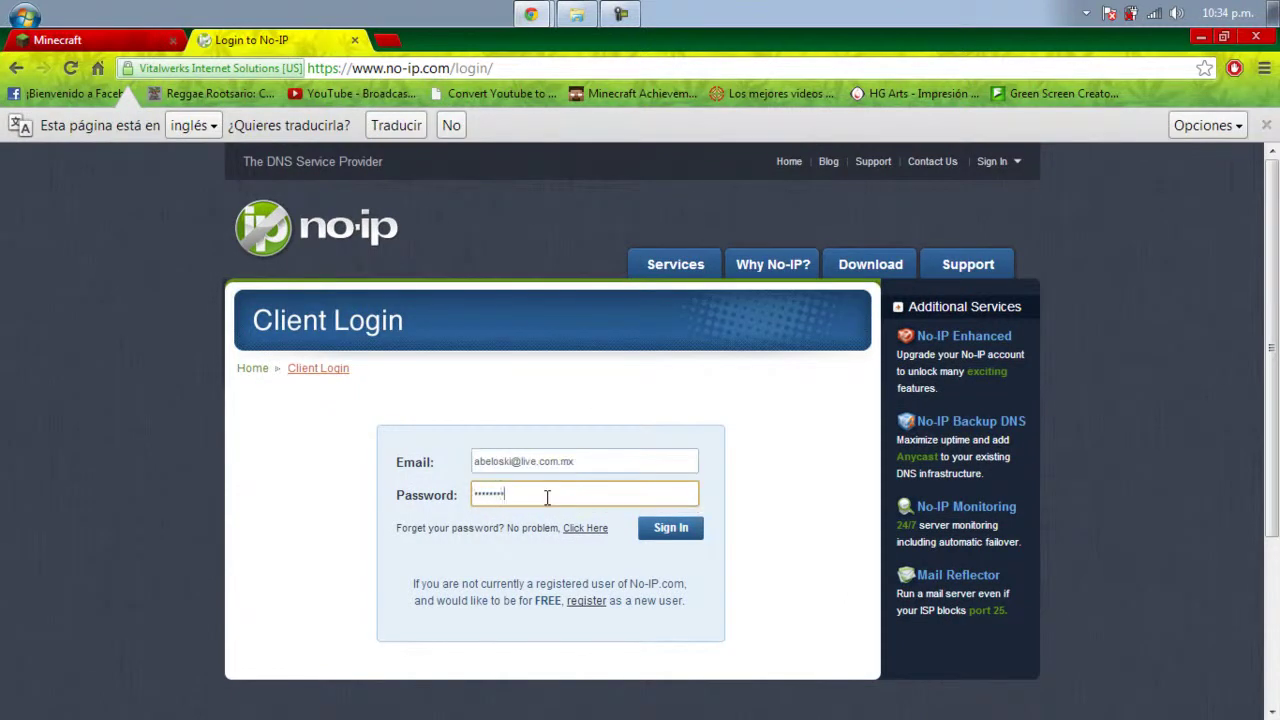
{"action": "key", "text": "Return"}
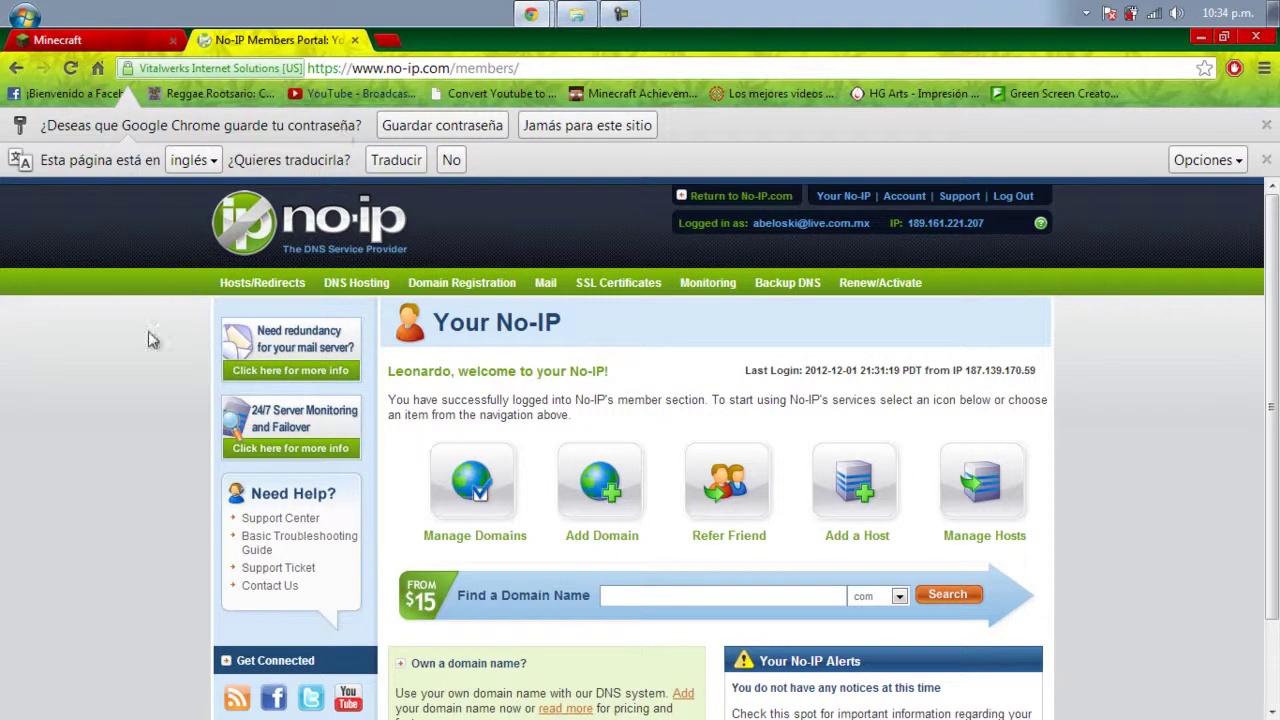
Open the form for adding a host and enter Miserverblablabla as the hostname
{"action": "scroll", "coordinate": [1130, 405], "scroll_direction": "down", "scroll_amount": 1}
{"action": "scroll", "coordinate": [1133, 405], "scroll_direction": "up", "scroll_amount": 1}
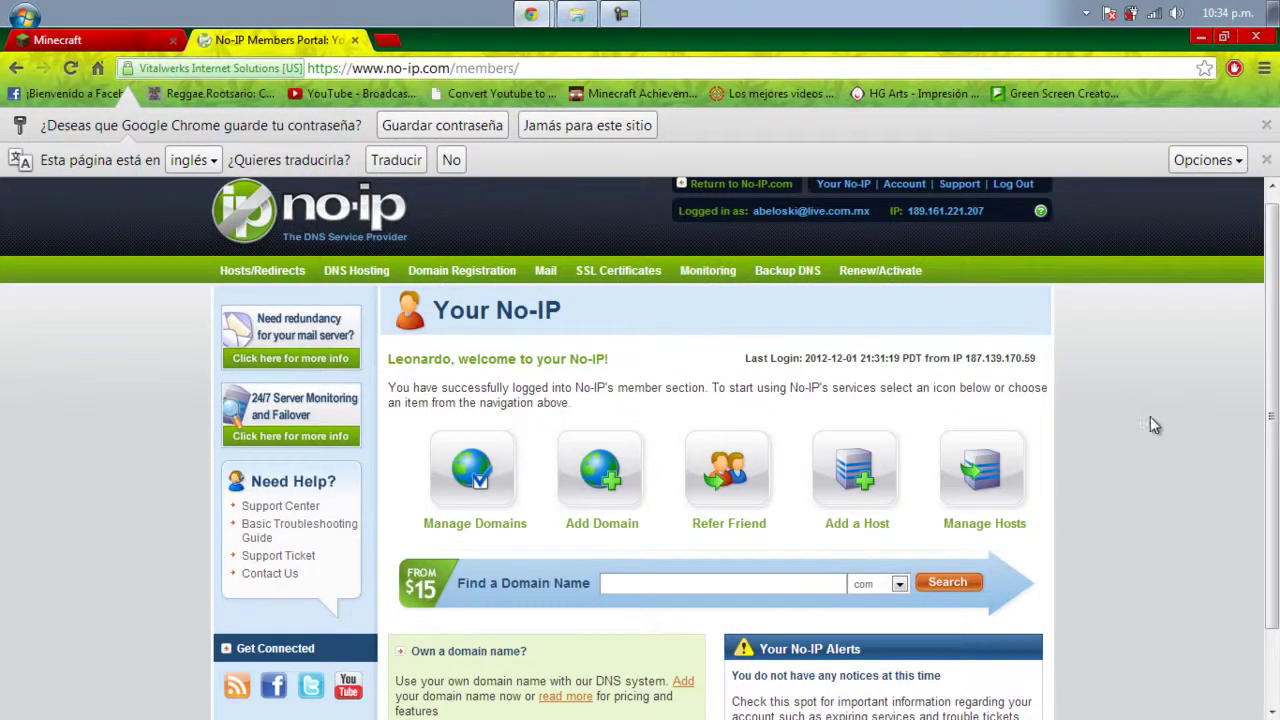
{"action": "left_click", "coordinate": [864, 526]}
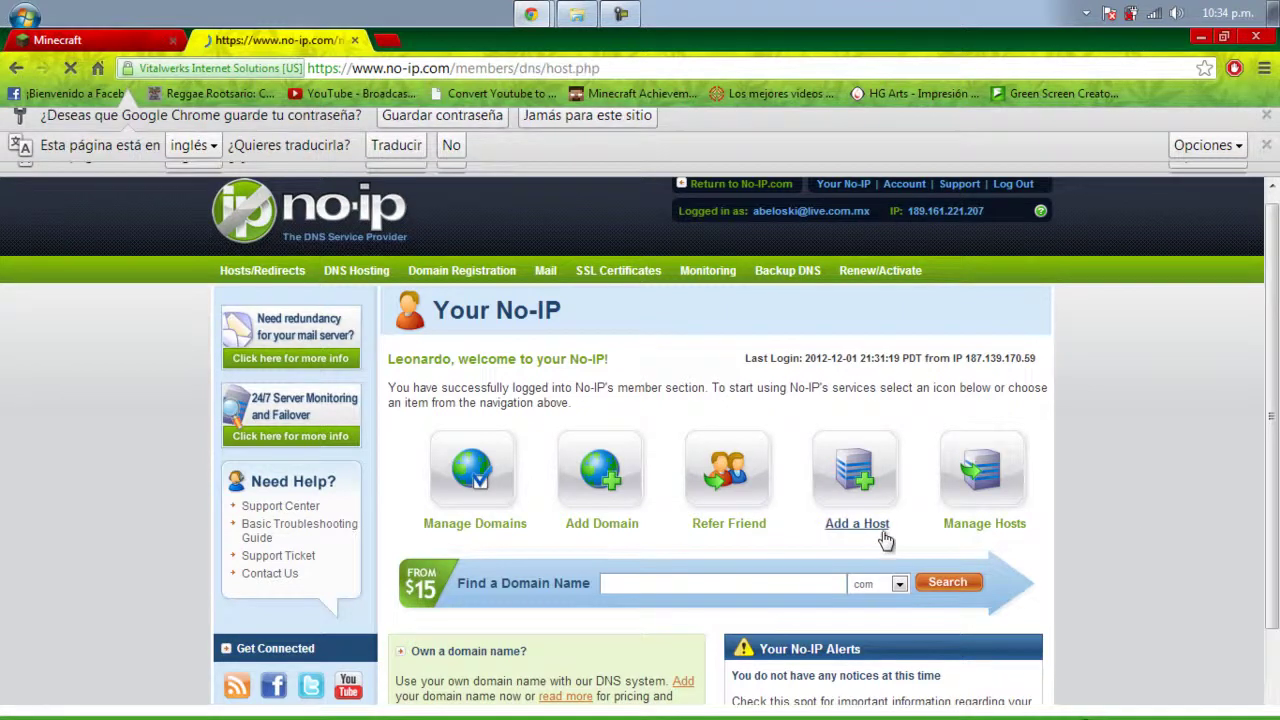
{"action": "scroll", "coordinate": [900, 390], "scroll_direction": "down", "scroll_amount": 3}
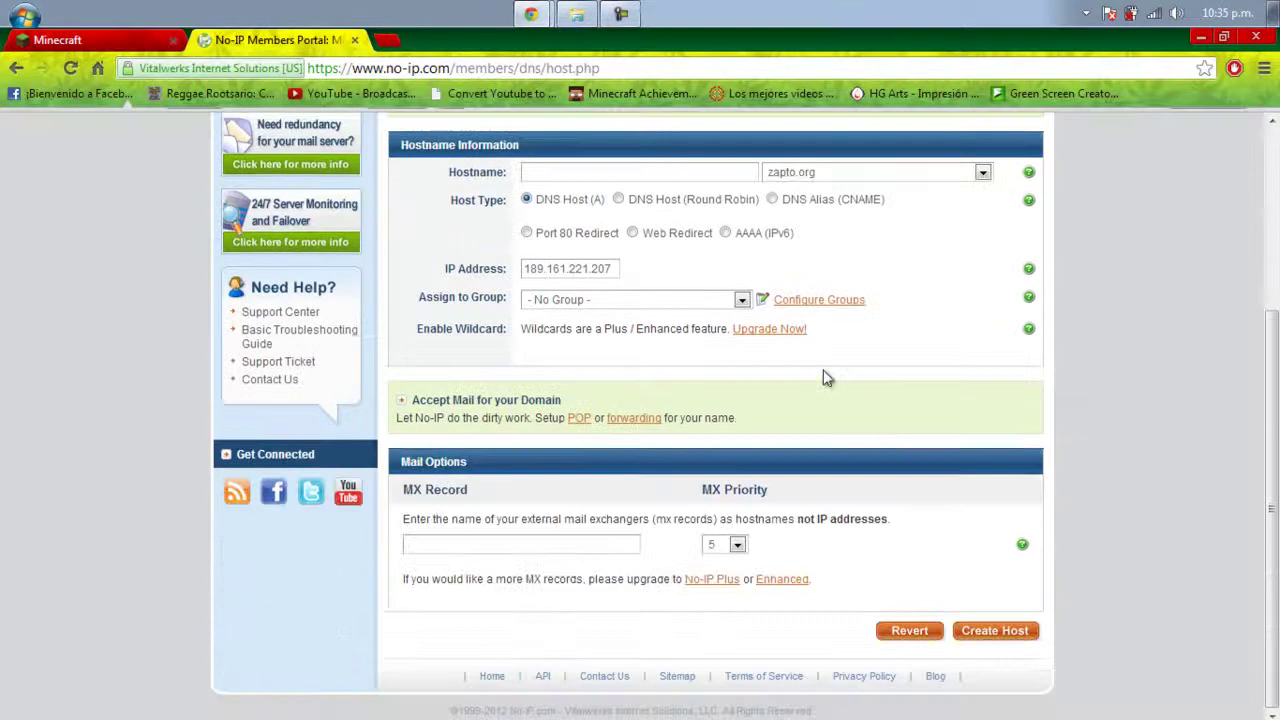
{"action": "scroll", "coordinate": [868, 378], "scroll_direction": "up", "scroll_amount": 3}
{"action": "left_click", "coordinate": [573, 480]}
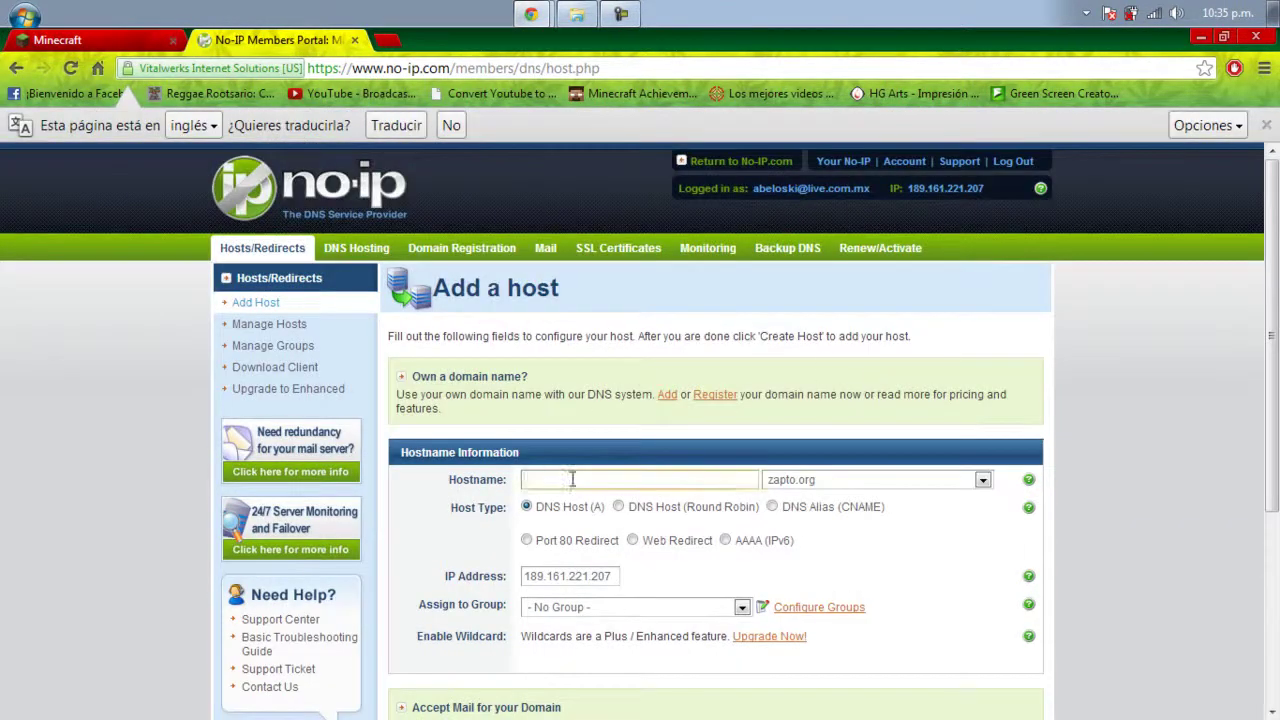
{"action": "scroll", "coordinate": [470, 560], "scroll_direction": "down", "scroll_amount": 3}
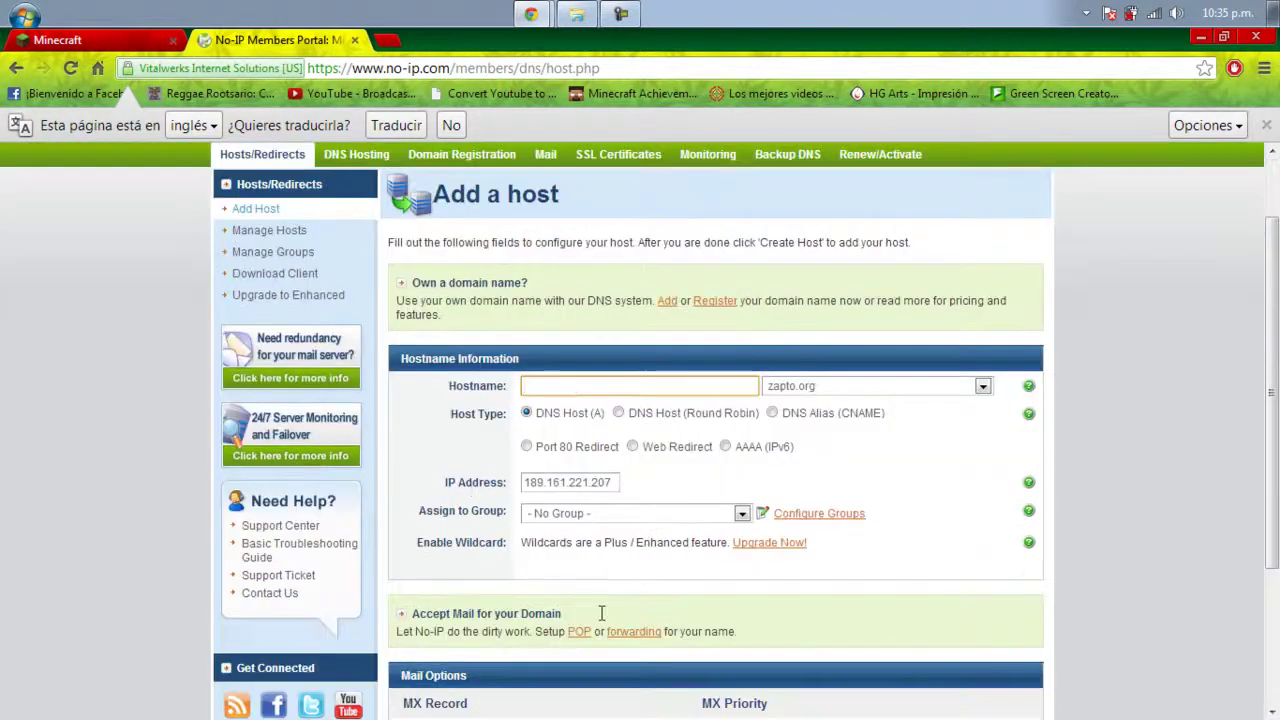
{"action": "scroll", "coordinate": [585, 462], "scroll_direction": "up", "scroll_amount": 1}
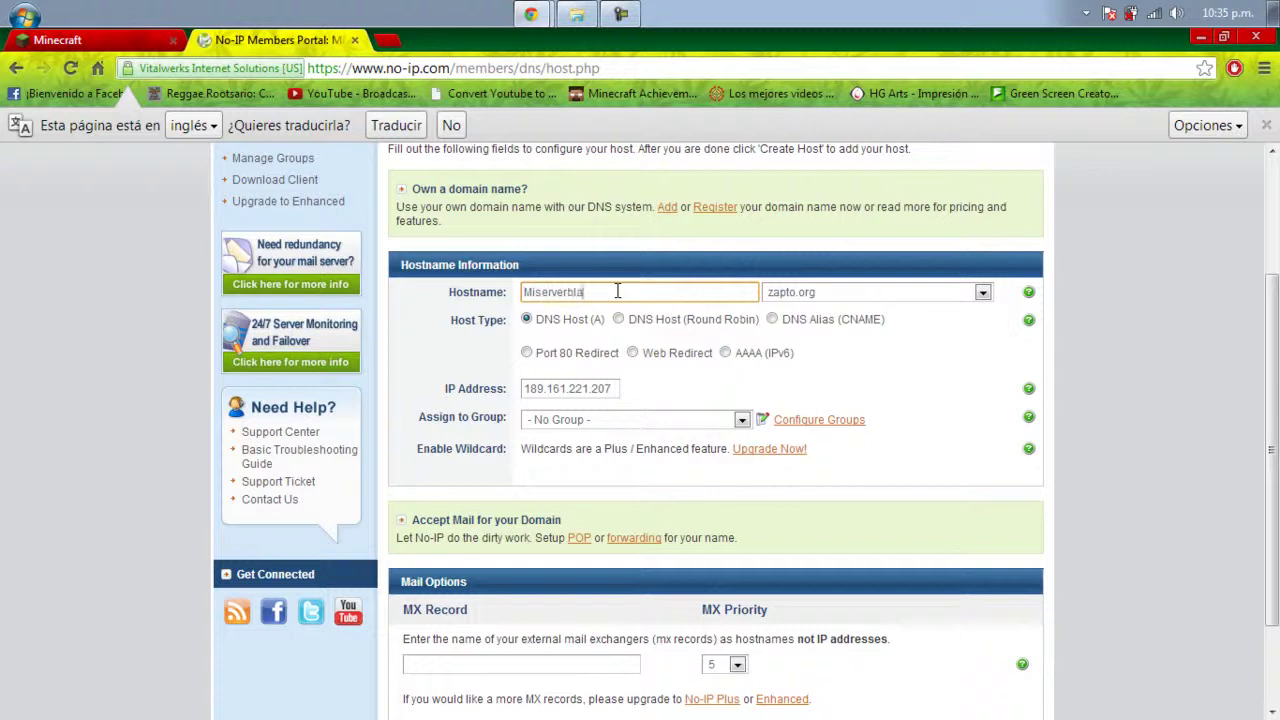
Try sytes.net as the new host's domain, and set it back to zapto.org
{"action": "left_click", "coordinate": [982, 292]}
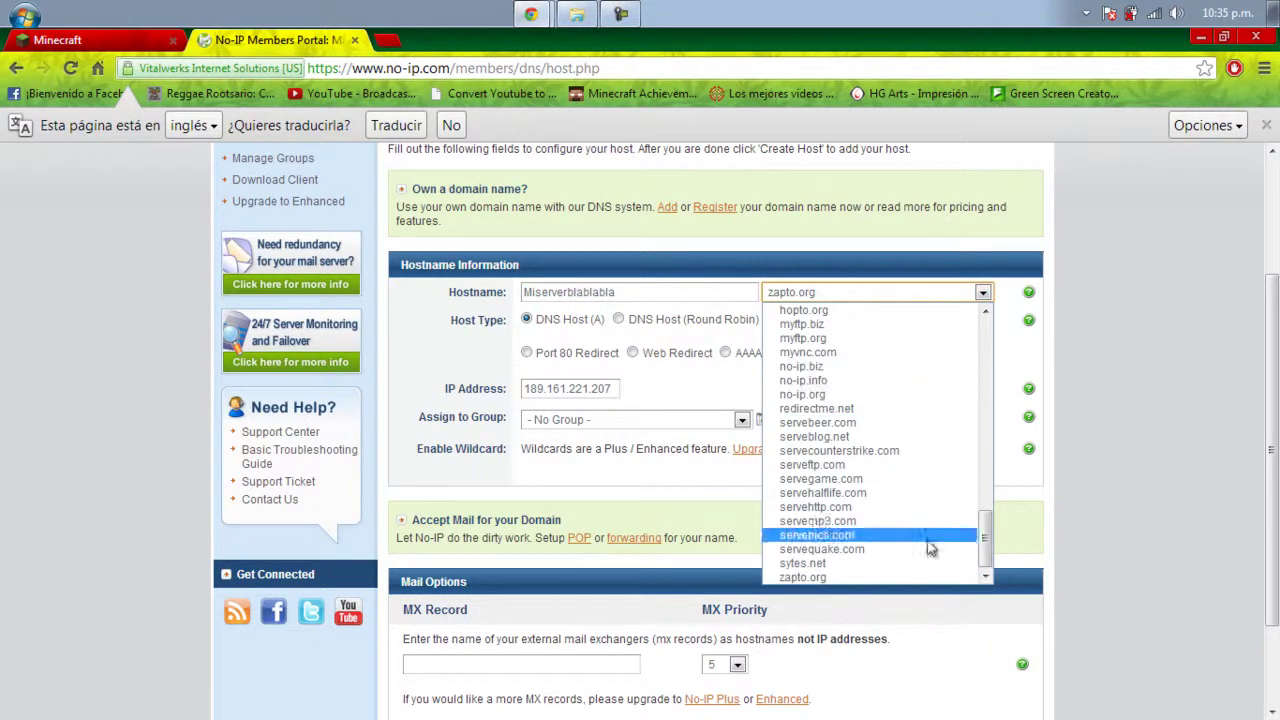
{"action": "left_click", "coordinate": [818, 564]}
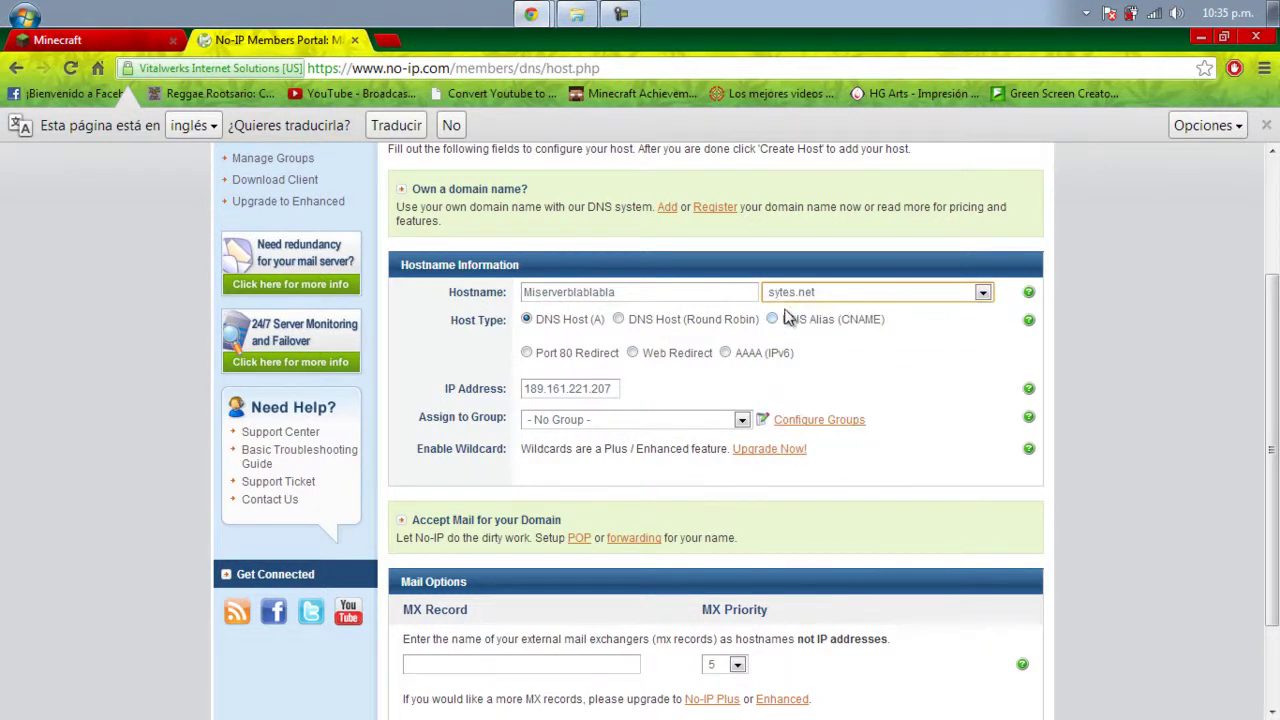
{"action": "left_click", "coordinate": [985, 293]}
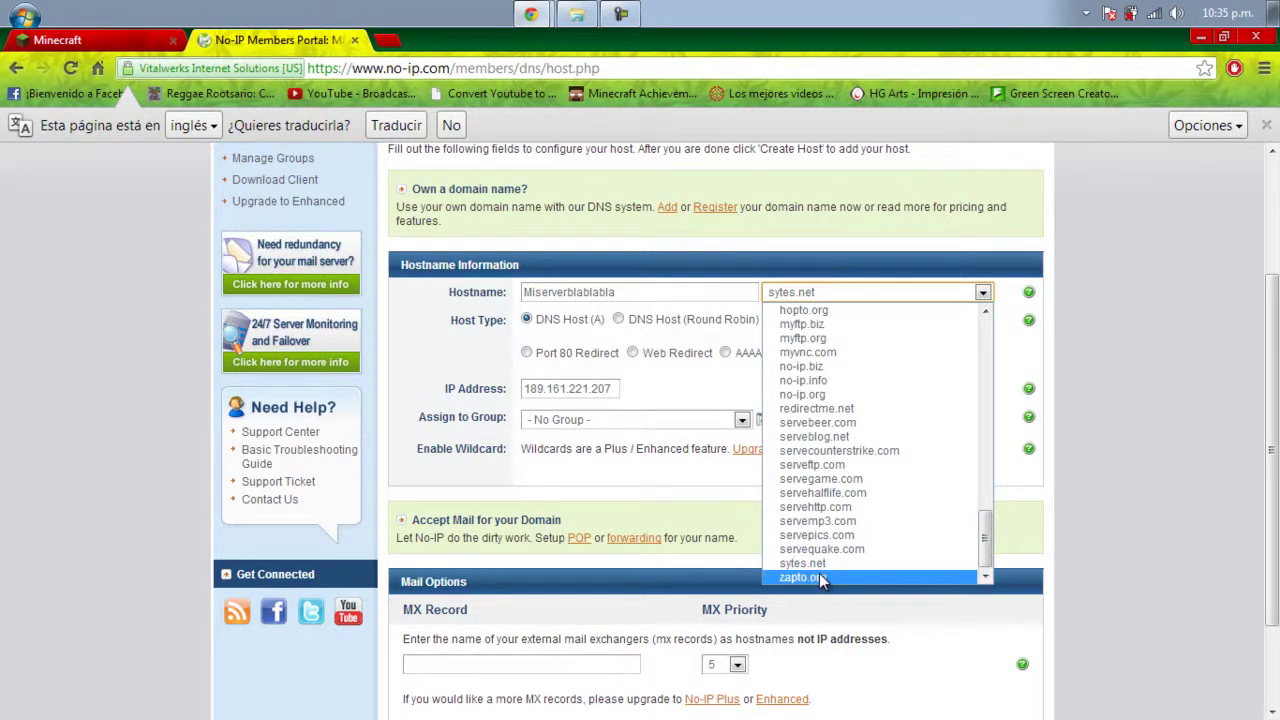
{"action": "left_click", "coordinate": [800, 578]}
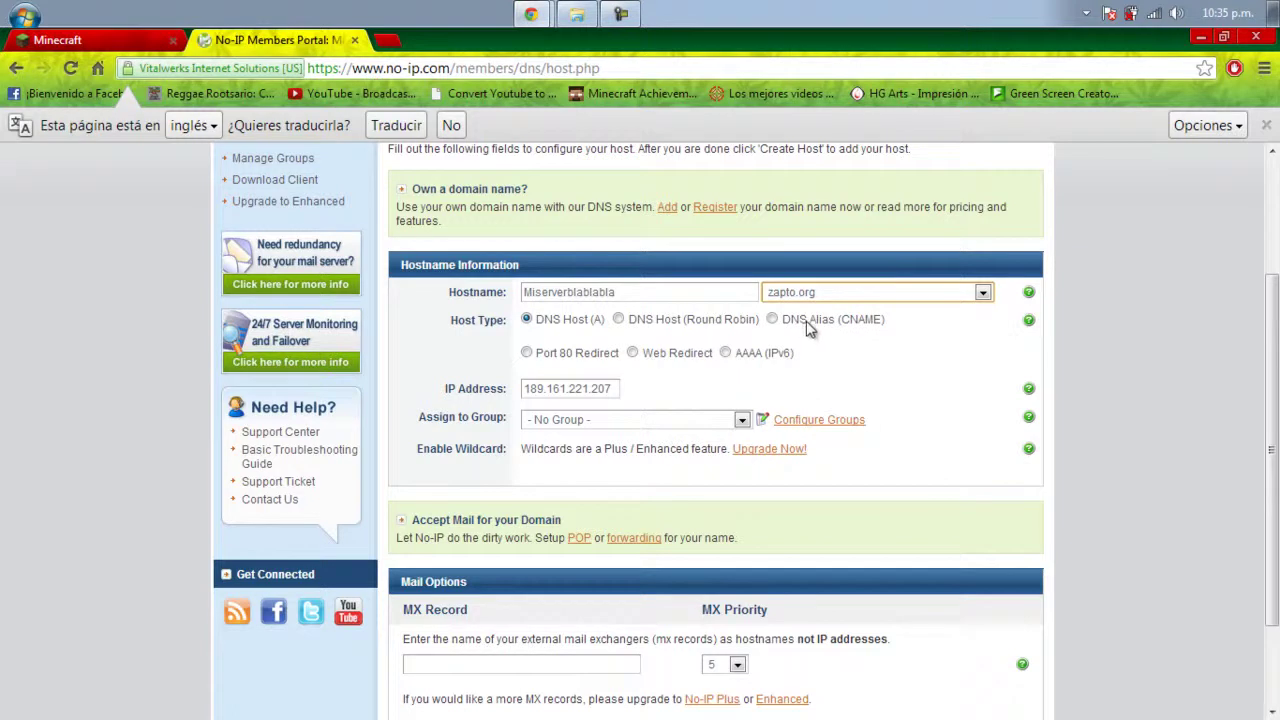
Review the host type, IP address and mail options on the form for adding a host
{"action": "scroll", "coordinate": [846, 350], "scroll_direction": "down", "scroll_amount": 1}
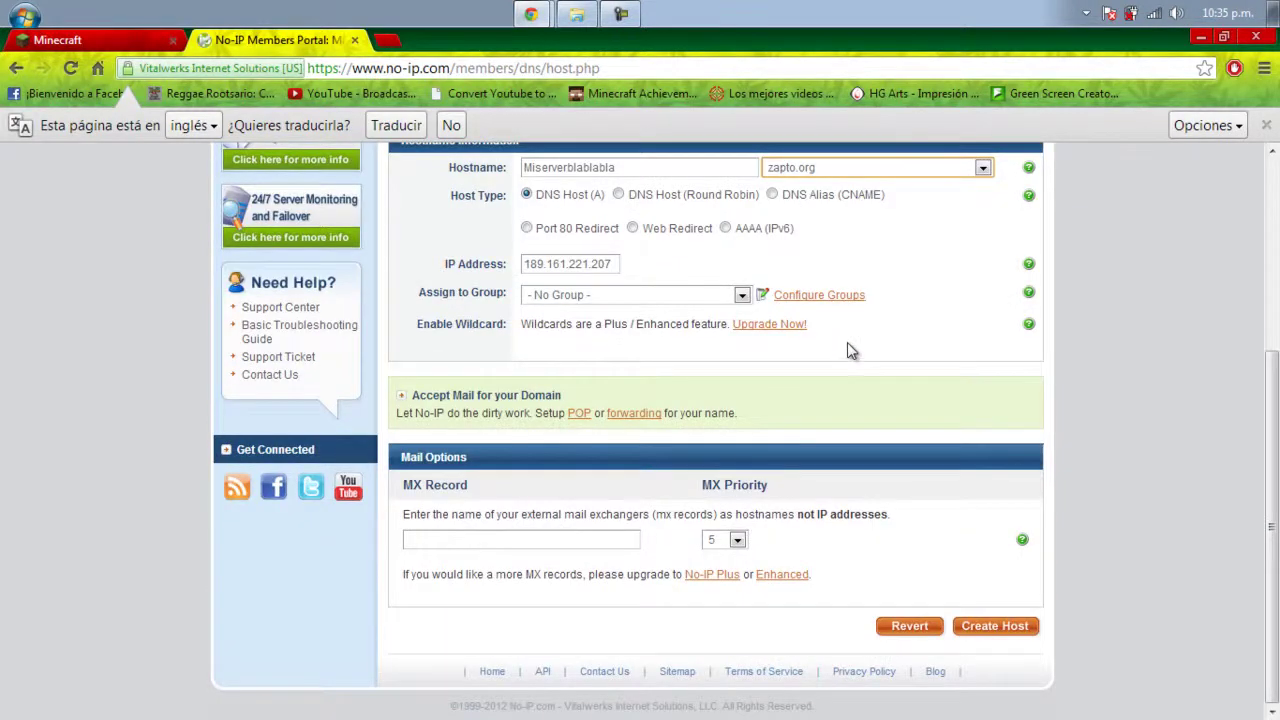
{"action": "scroll", "coordinate": [847, 342], "scroll_direction": "up", "scroll_amount": 3}
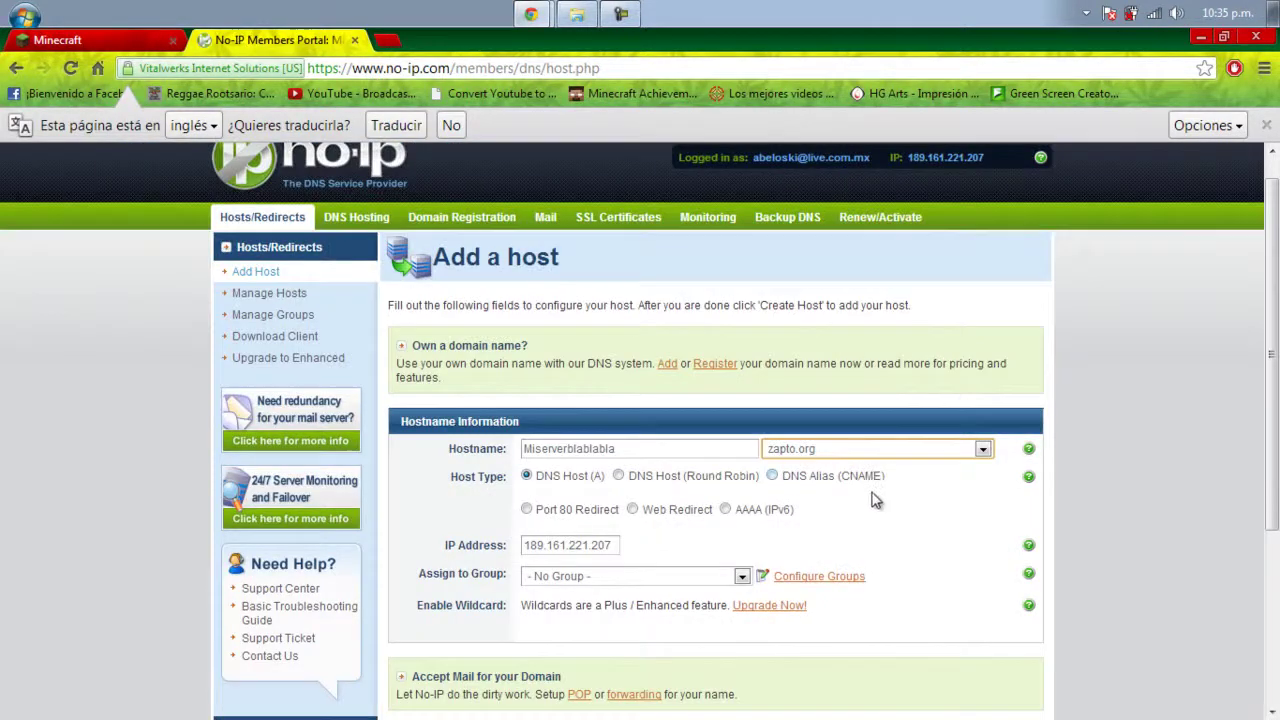
{"action": "scroll", "coordinate": [871, 514], "scroll_direction": "up", "scroll_amount": 1}
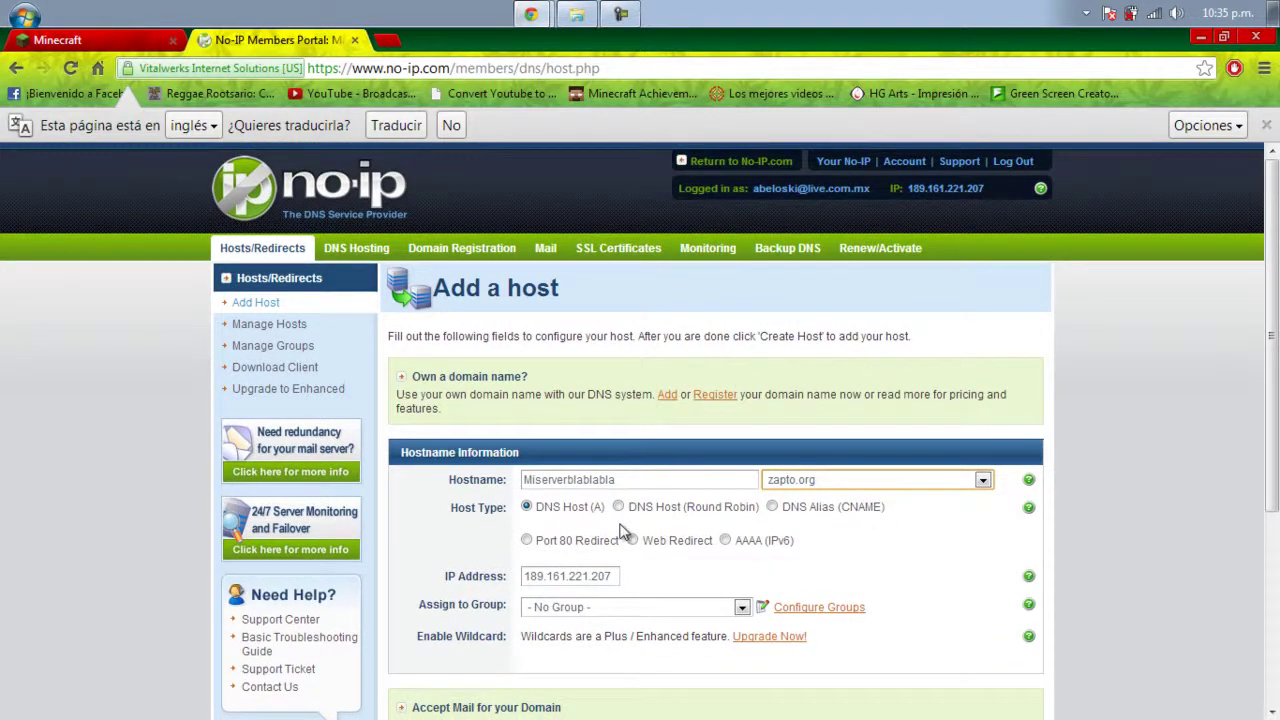
{"action": "scroll", "coordinate": [940, 550], "scroll_direction": "down", "scroll_amount": 3}
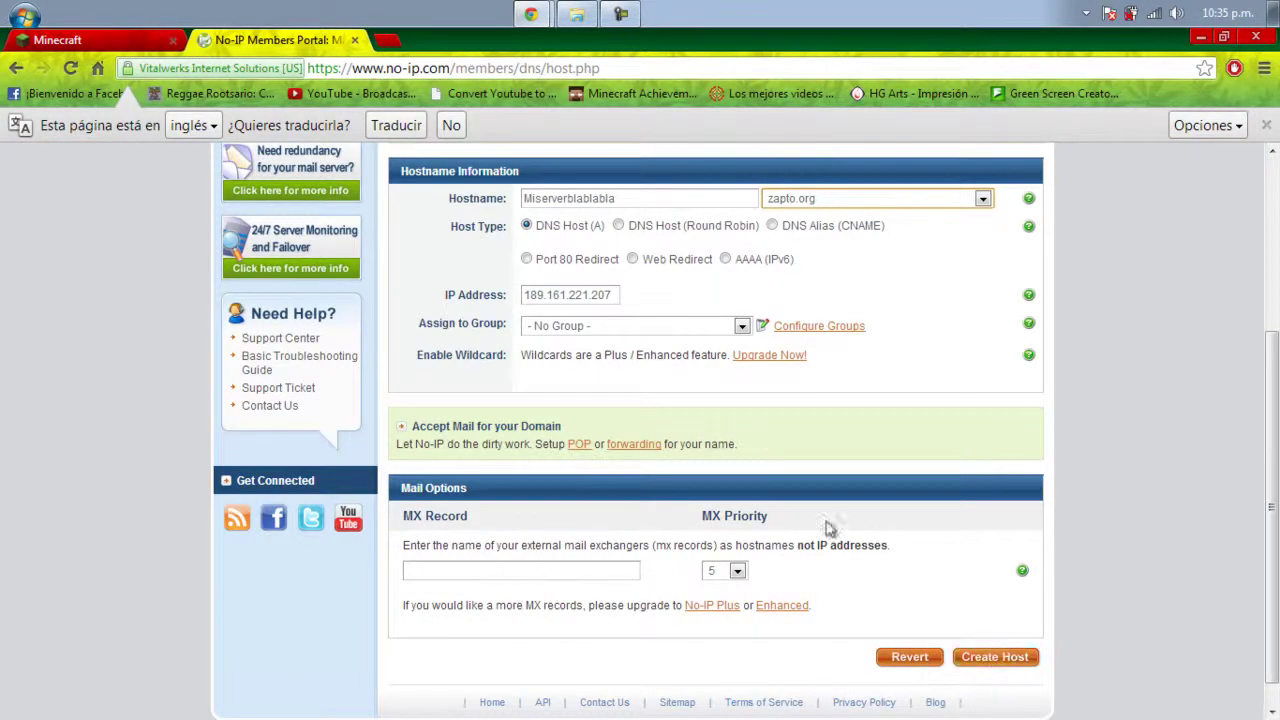
{"action": "scroll", "coordinate": [877, 549], "scroll_direction": "up", "scroll_amount": 3}
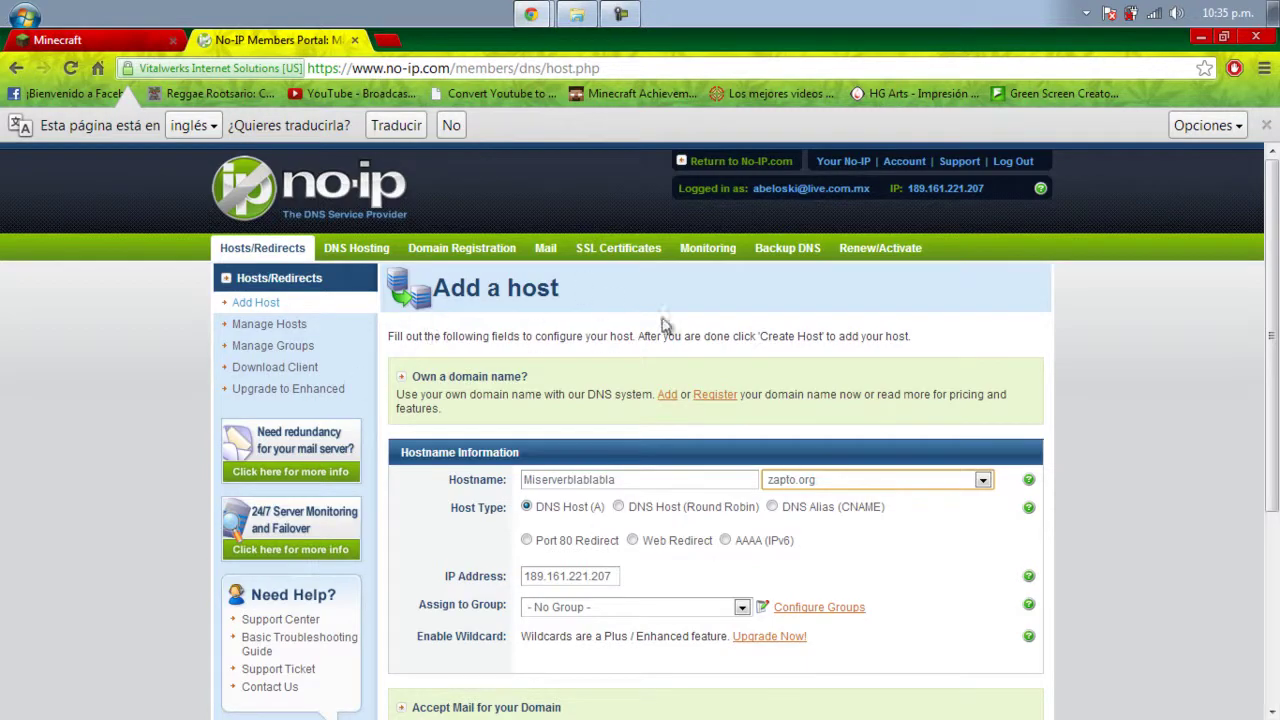
Return to the No-IP home page, download the Dynamic DNS Update Client for Windows, and dismiss the Get Connected pop-up
{"action": "left_click", "coordinate": [340, 193]}
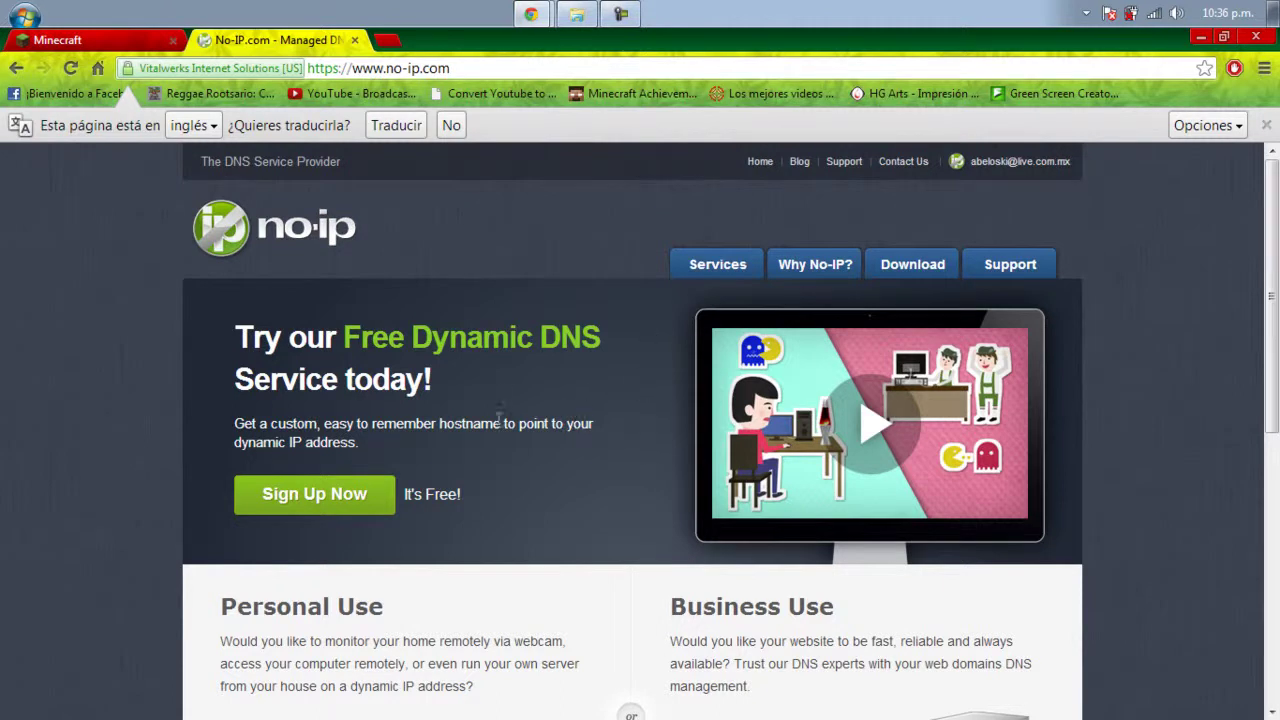
{"action": "left_click", "coordinate": [905, 266]}
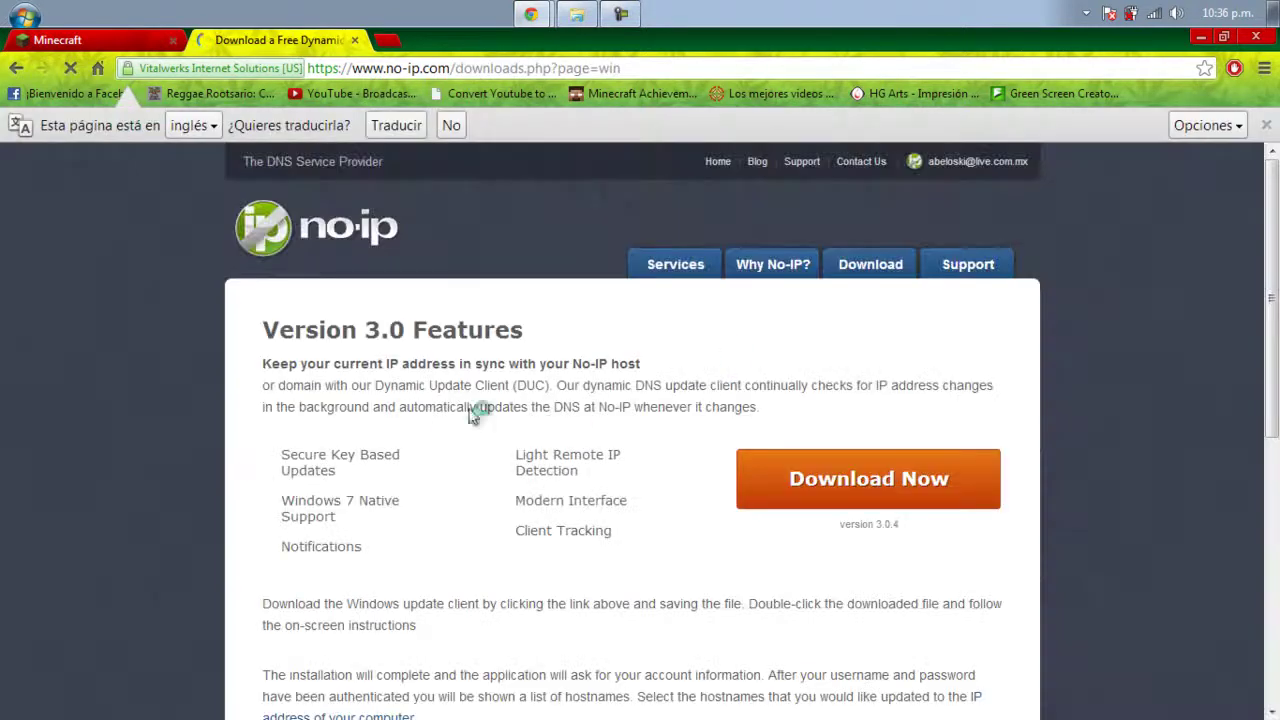
{"action": "scroll", "coordinate": [472, 452], "scroll_direction": "down", "scroll_amount": 2}
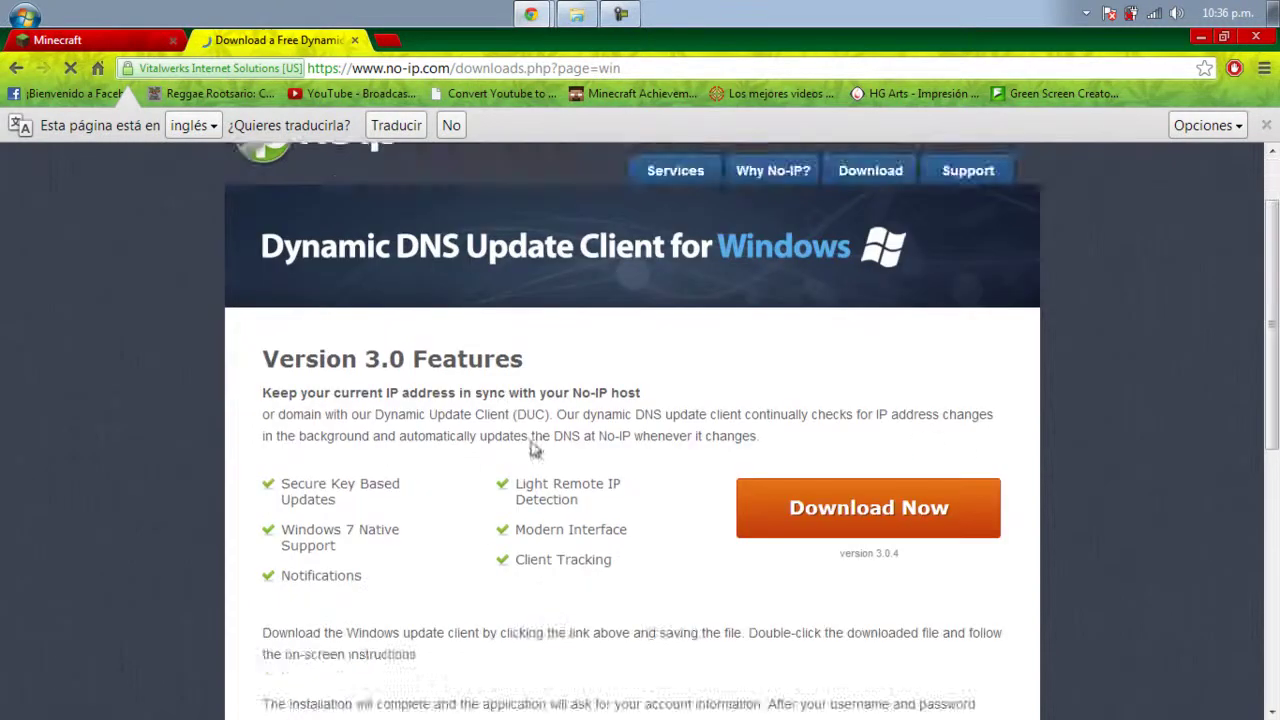
{"action": "scroll", "coordinate": [472, 452], "scroll_direction": "down", "scroll_amount": 2}
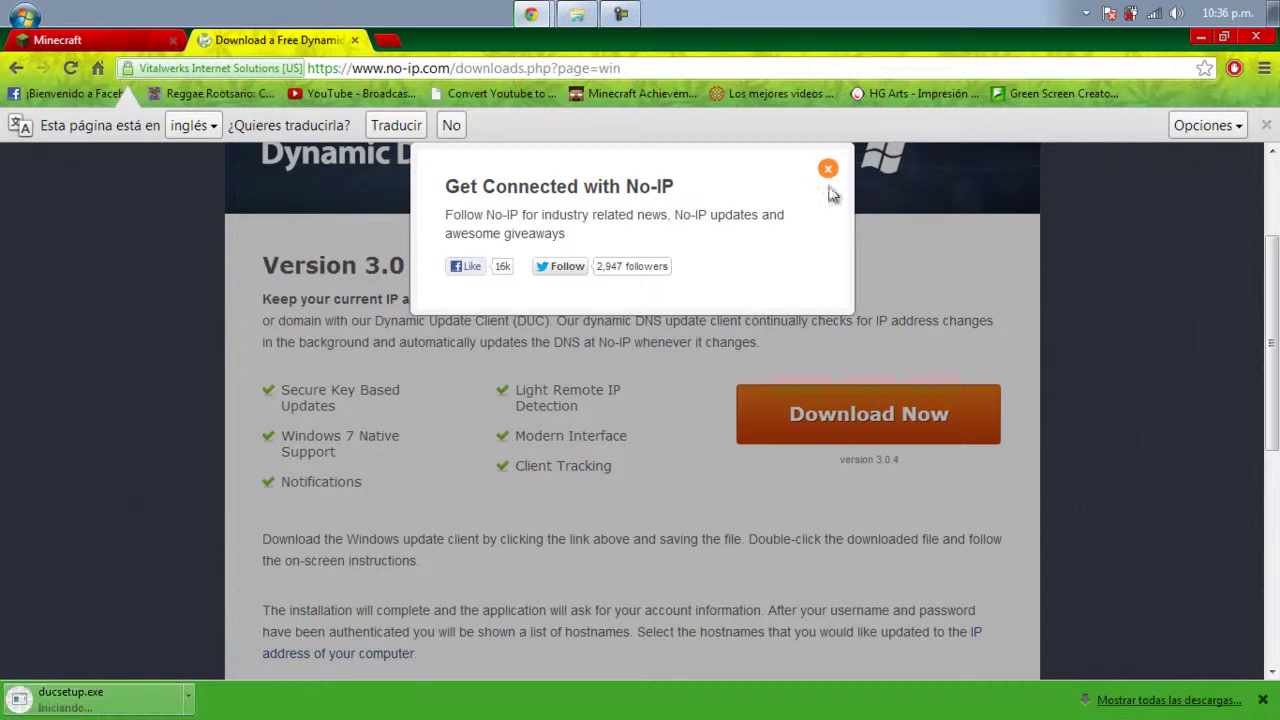
{"action": "left_click", "coordinate": [828, 168]}
Launch the installed No-IP DUC 3.0 client, minimize the browser, and bring up the client's status window
{"action": "left_click", "coordinate": [24, 16]}
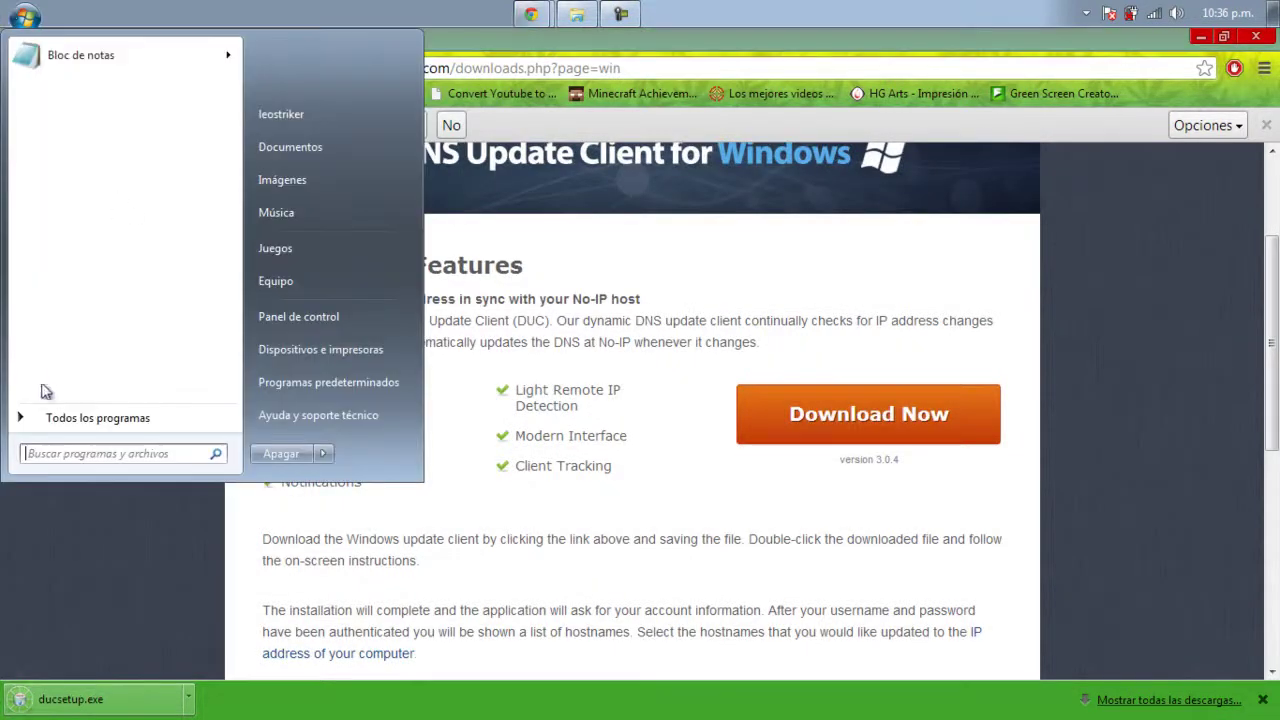
{"action": "left_click", "coordinate": [55, 418]}
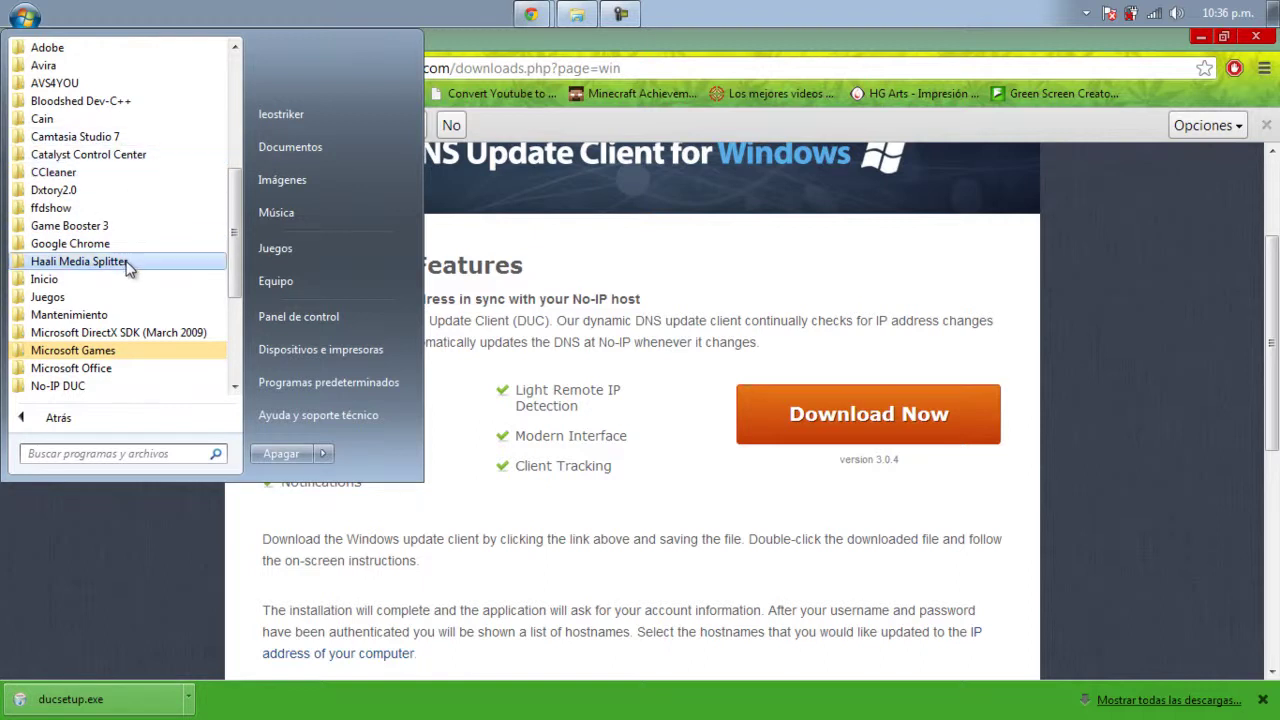
{"action": "scroll", "coordinate": [128, 268], "scroll_direction": "down", "scroll_amount": 3}
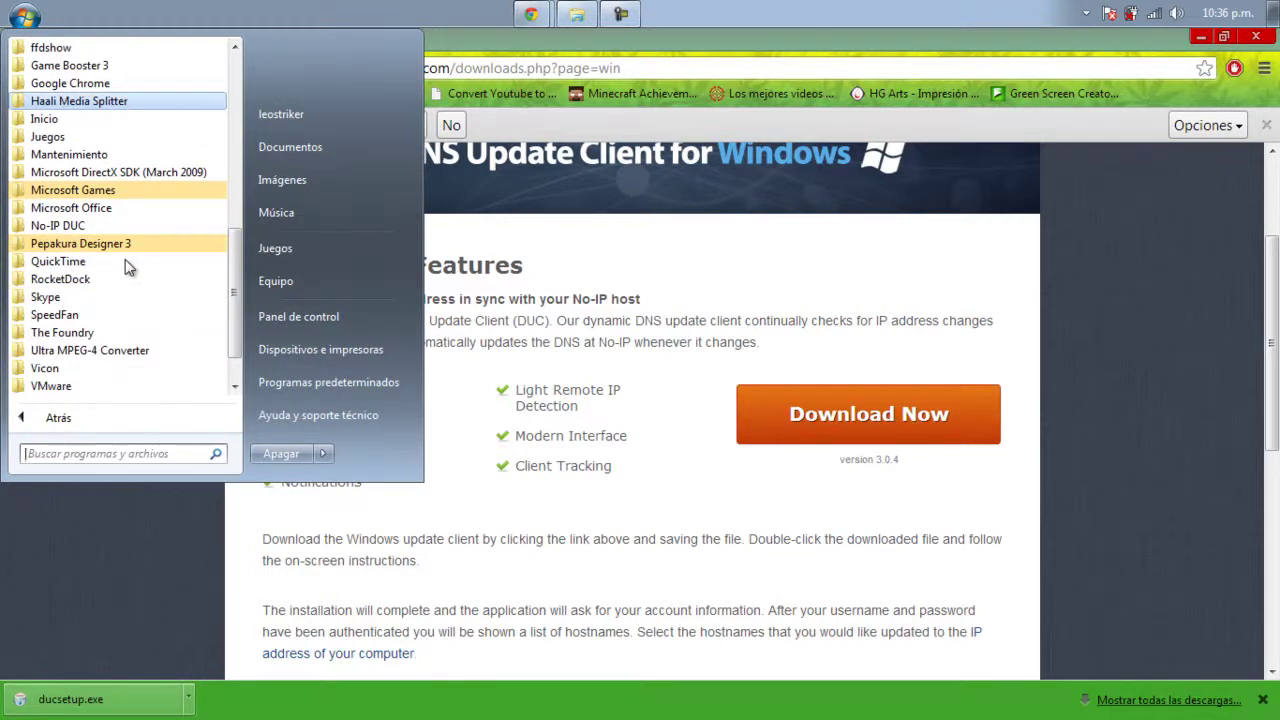
{"action": "left_click", "coordinate": [60, 225]}
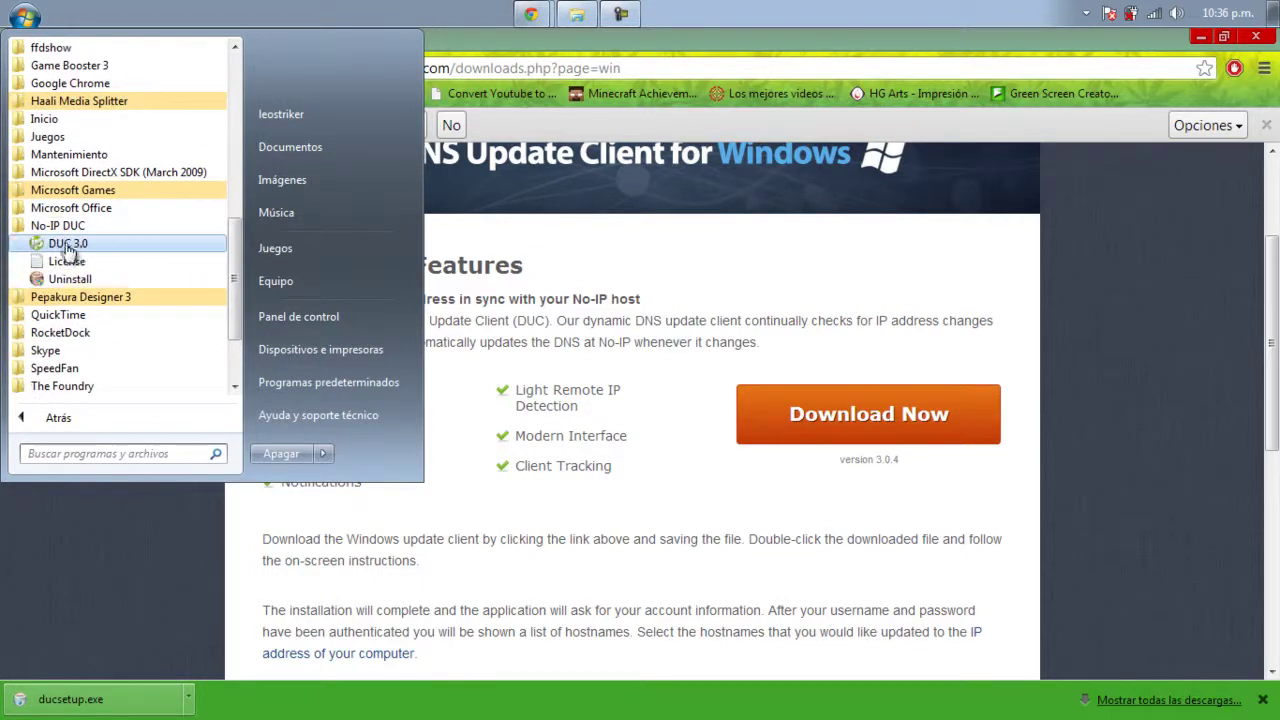
{"action": "left_click", "coordinate": [64, 246]}
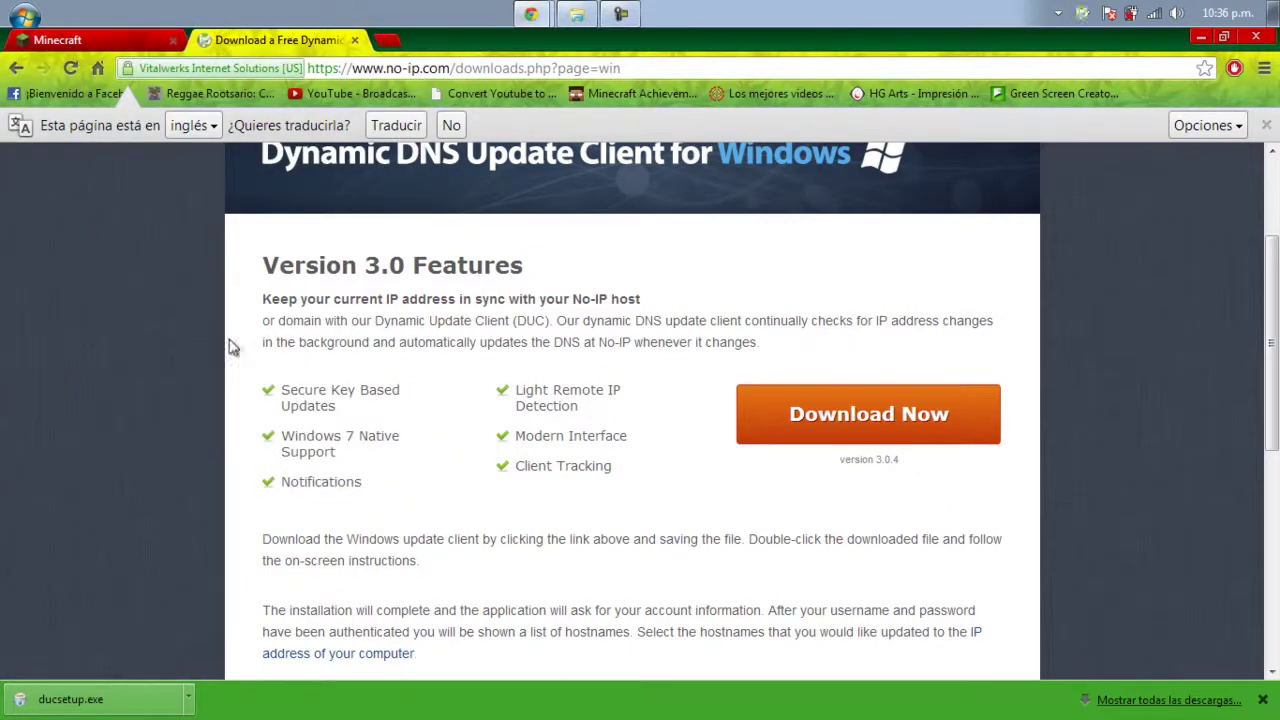
{"action": "left_click", "coordinate": [1200, 37]}
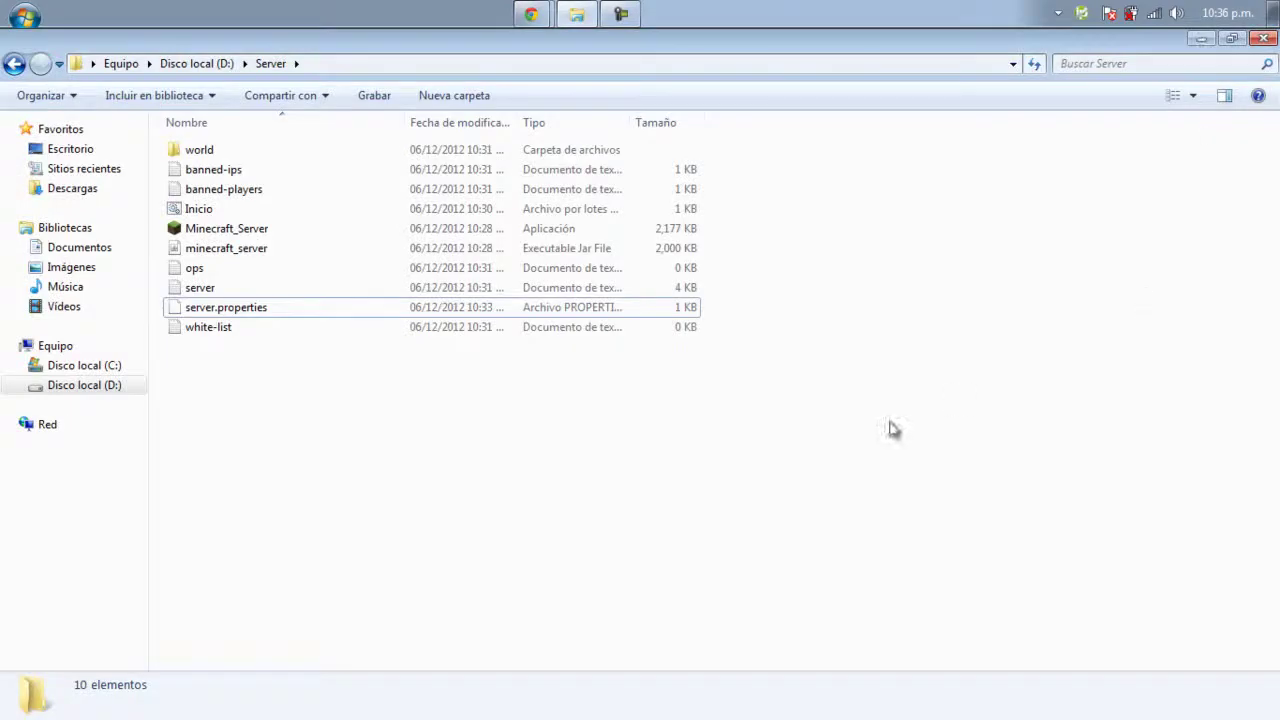
{"action": "left_click", "coordinate": [1082, 14]}
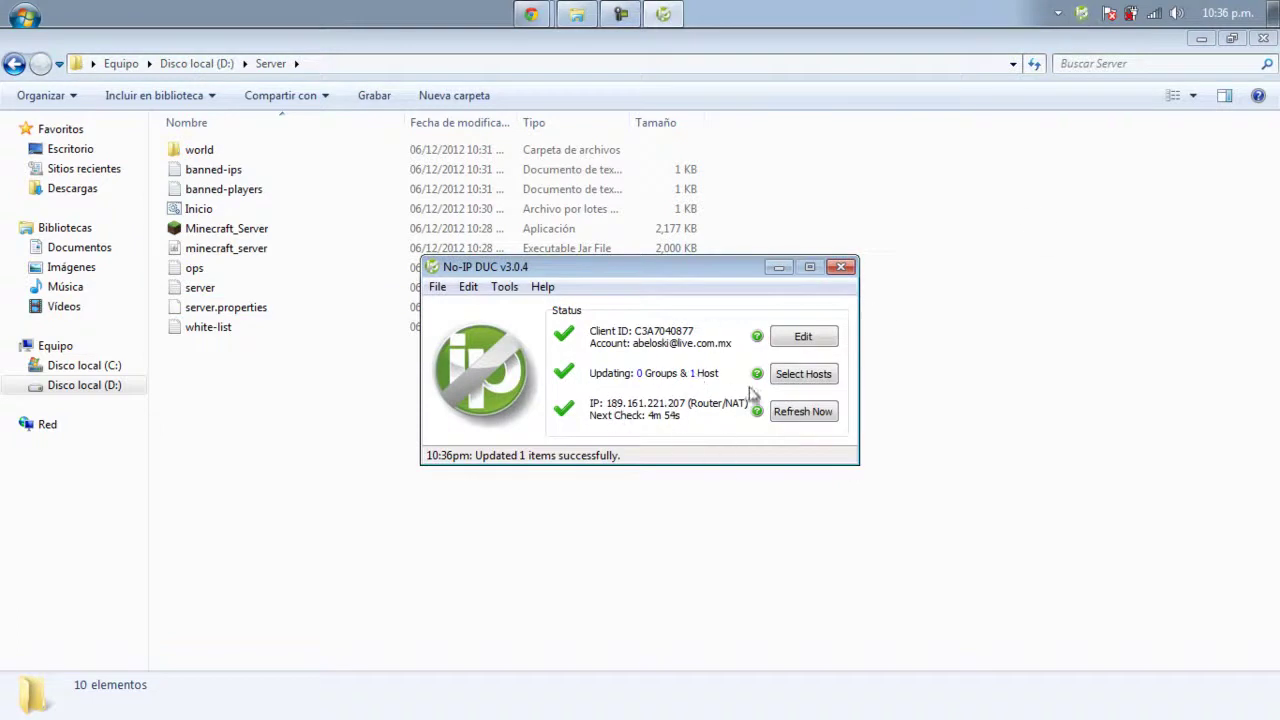
Refresh the IP in No-IP DUC, enter the password to modify the host list, and save the zapto.org host selection
{"action": "left_click", "coordinate": [783, 415]}
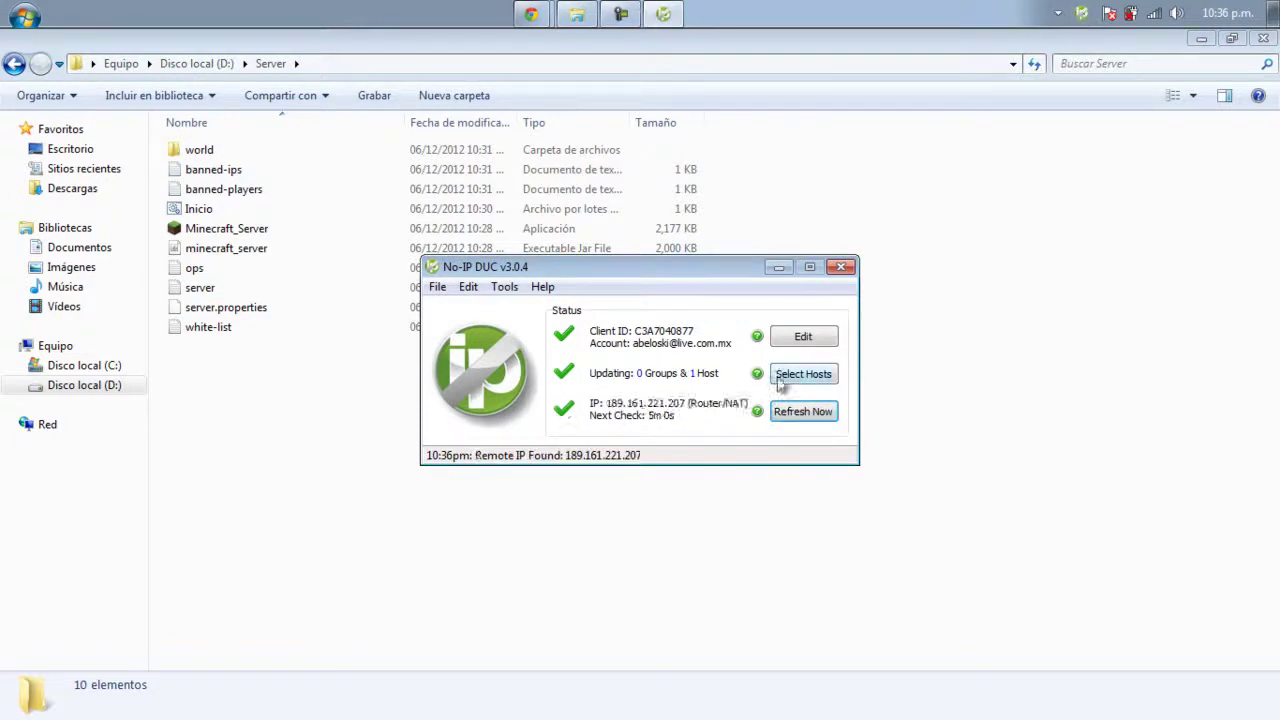
{"action": "left_click", "coordinate": [800, 377]}
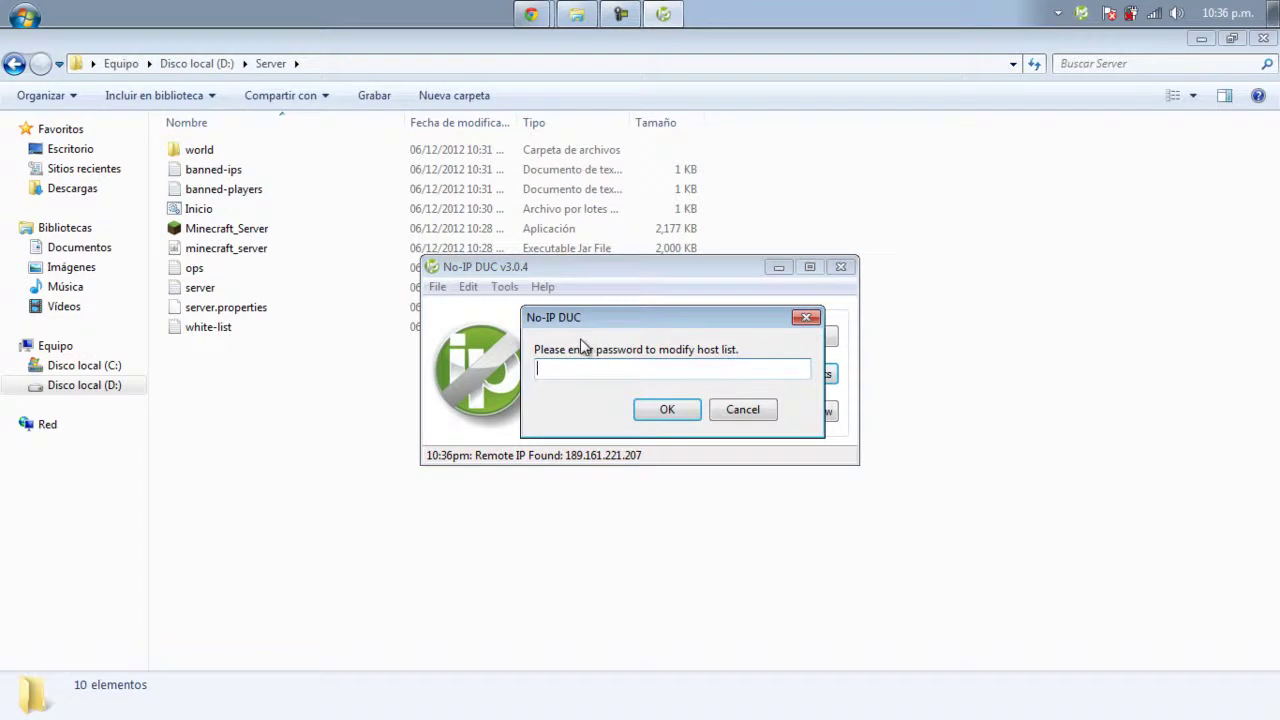
{"action": "key", "text": "Return"}
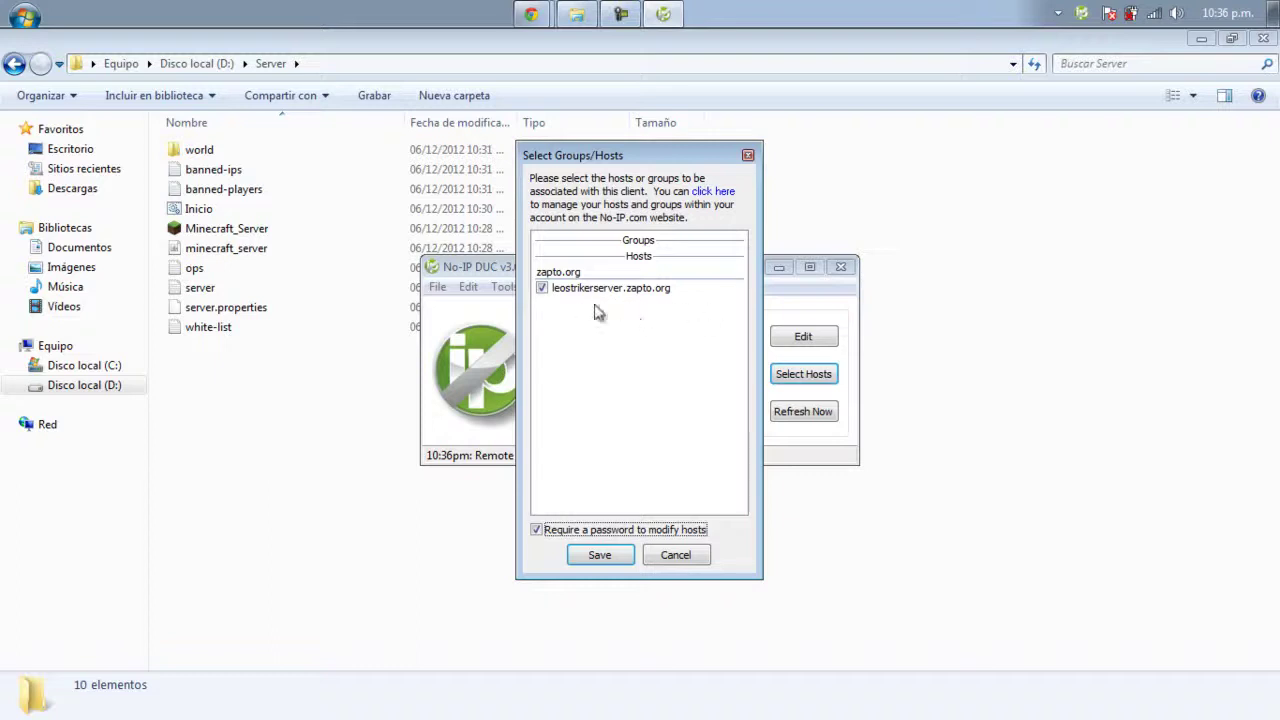
{"action": "left_click", "coordinate": [604, 556]}
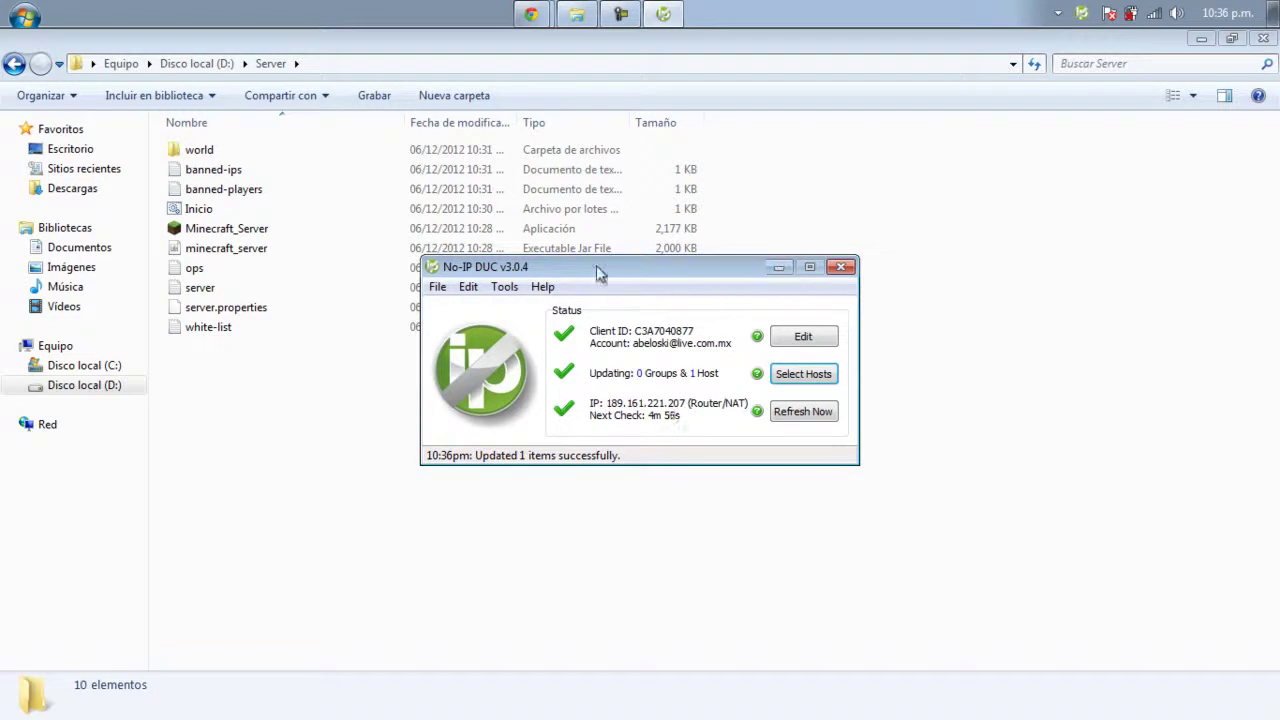
{"action": "left_click_drag", "start_coordinate": [573, 279], "coordinate": [614, 379]}
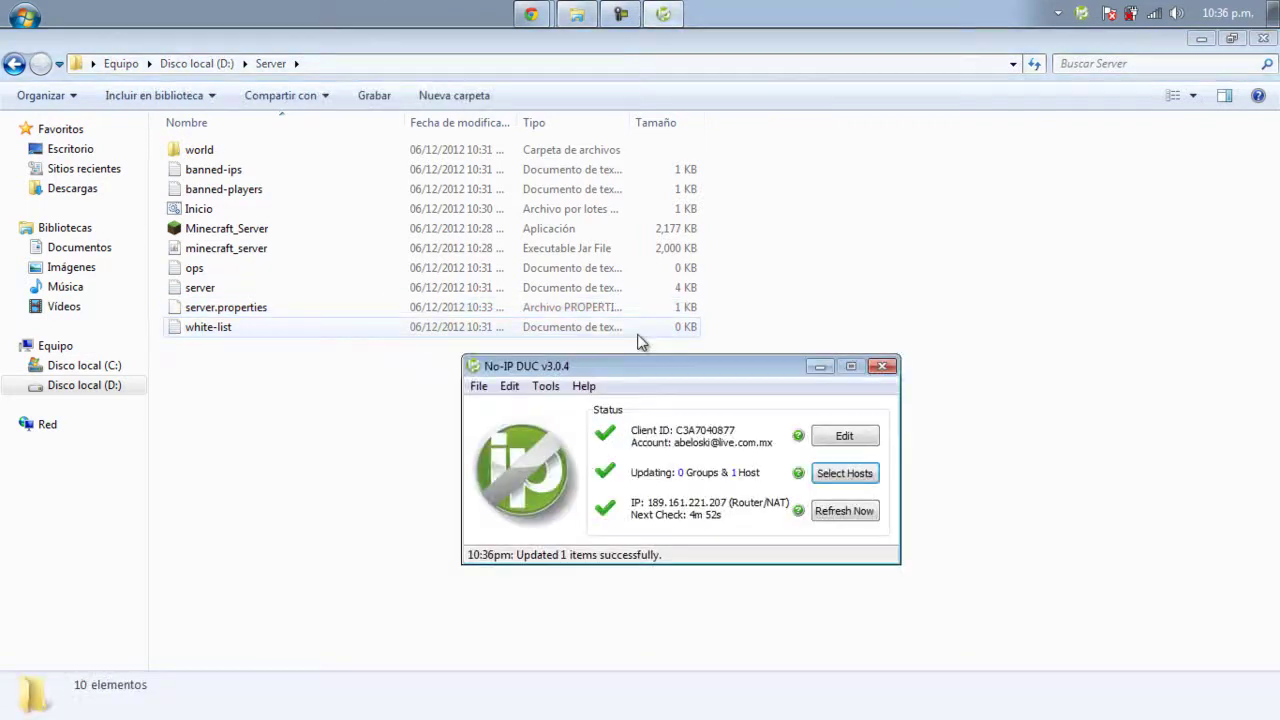
{"action": "left_click_drag", "start_coordinate": [672, 368], "coordinate": [646, 278]}
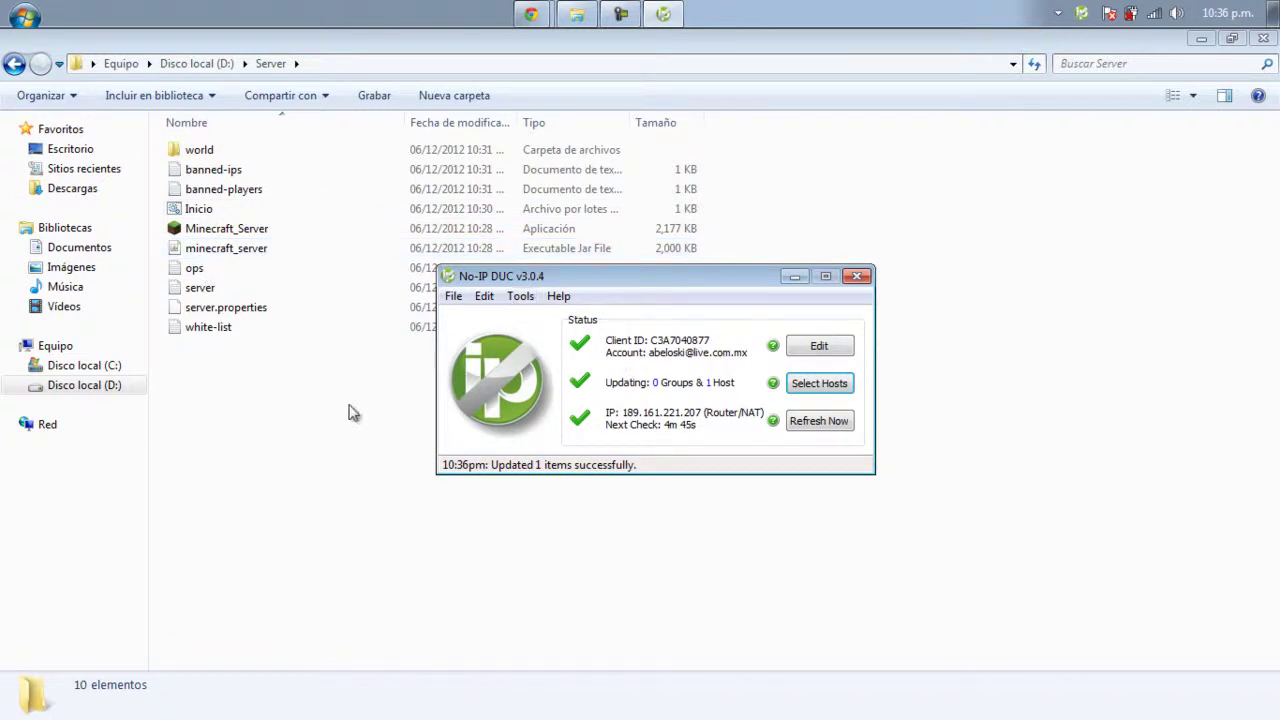
Open server.properties from the Server folder in Notepad to review the server settings
{"action": "left_click", "coordinate": [298, 308]}
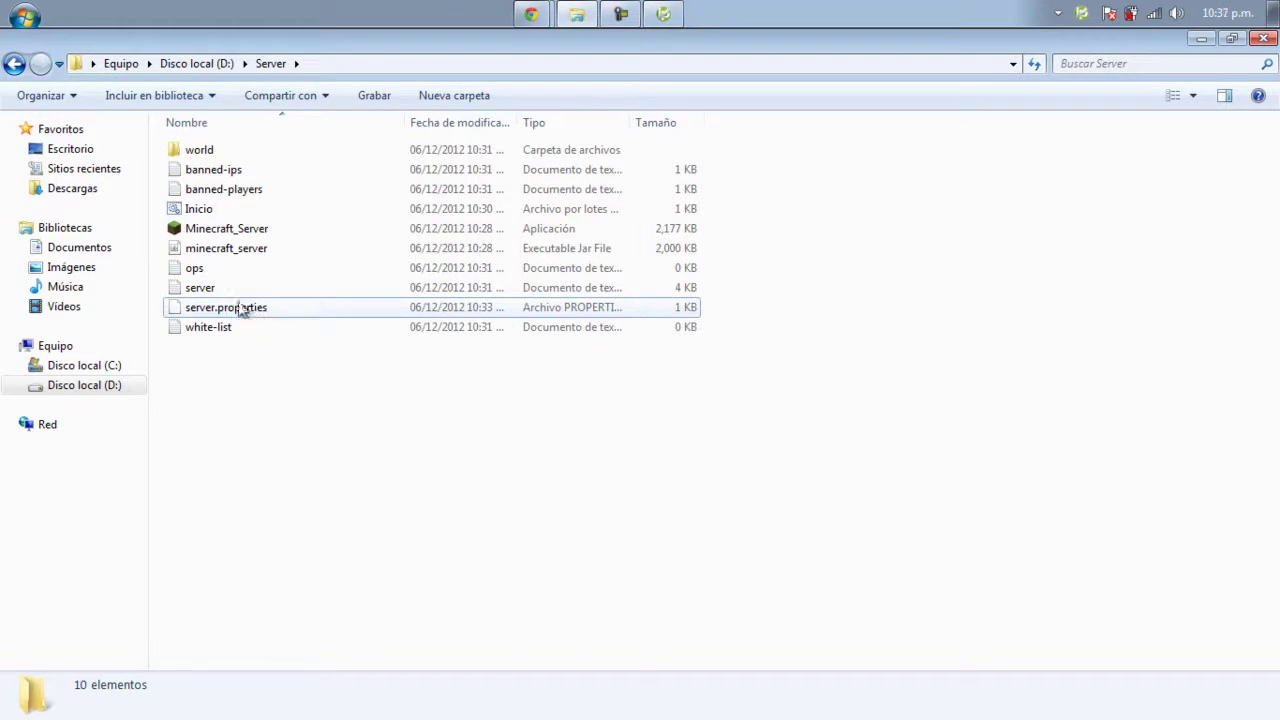
{"action": "left_click", "coordinate": [36, 12]}
{"action": "left_click", "coordinate": [88, 60]}
{"action": "left_click_drag", "start_coordinate": [215, 308], "coordinate": [251, 329]}
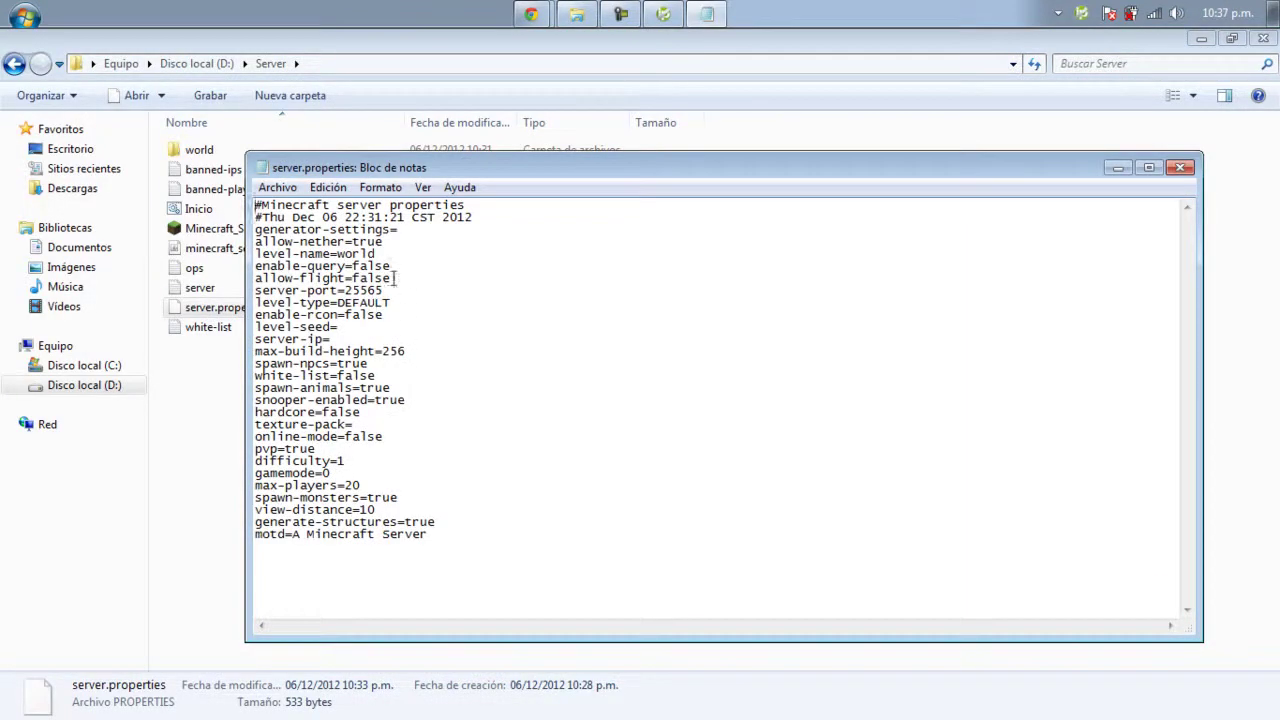
Refresh the IP in No-IP DUC again, and close its window and the server.properties file
{"action": "left_click", "coordinate": [663, 14]}
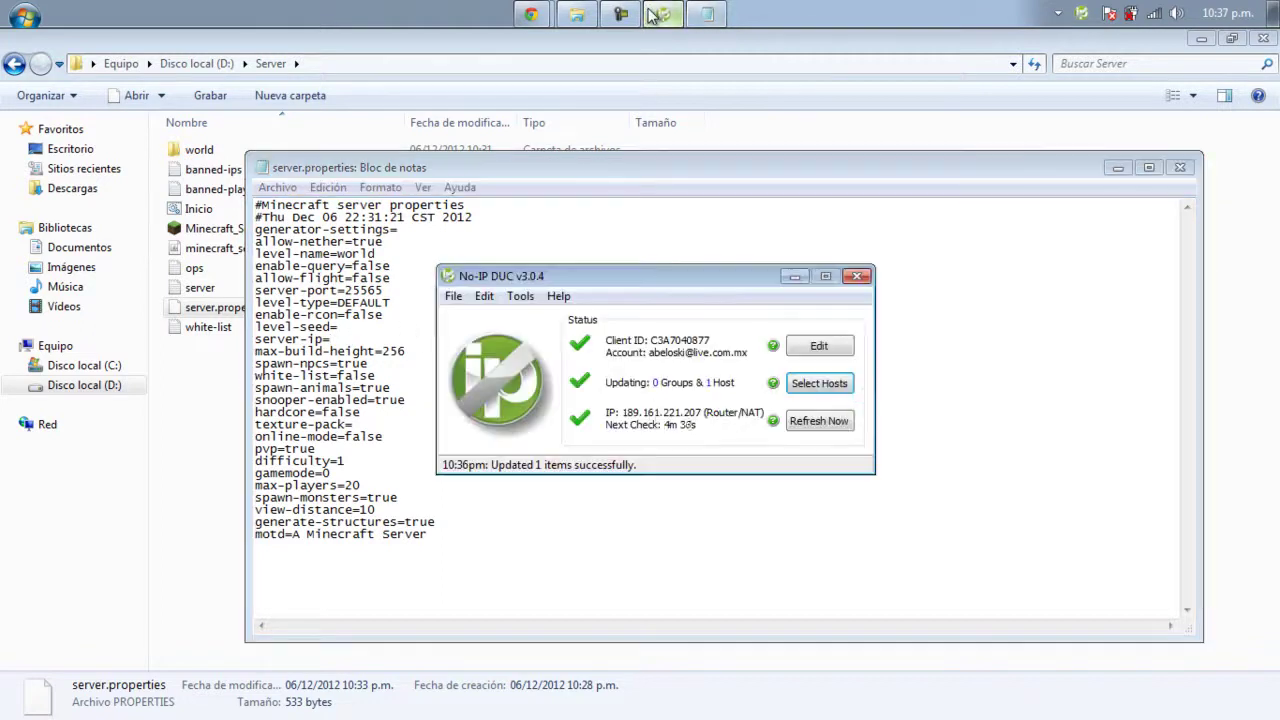
{"action": "left_click", "coordinate": [823, 426]}
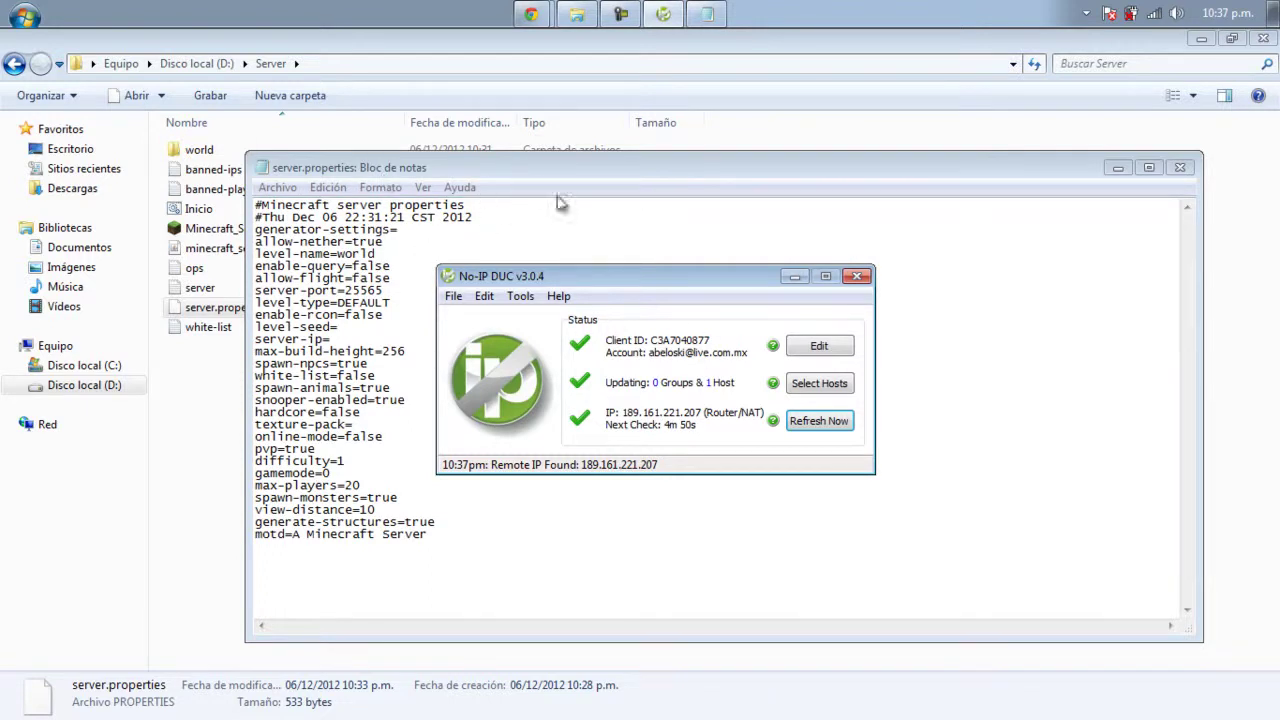
{"action": "left_click", "coordinate": [857, 276]}
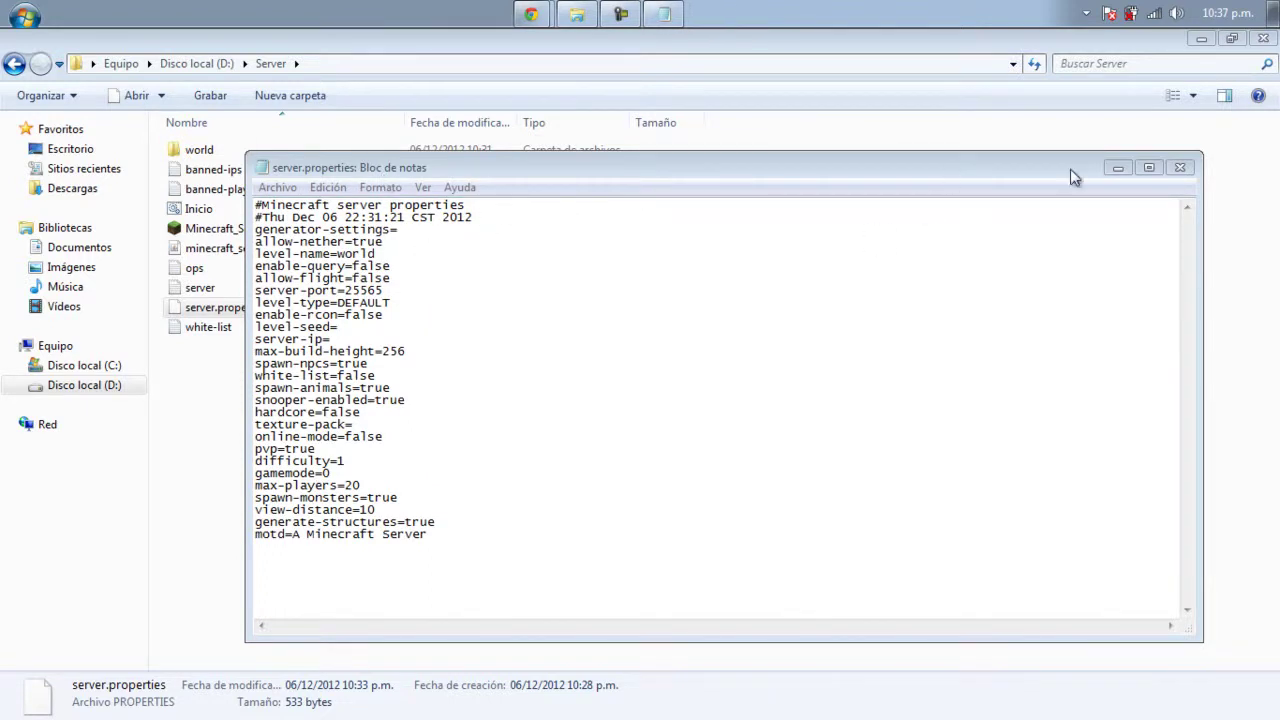
{"action": "left_click", "coordinate": [1177, 168]}
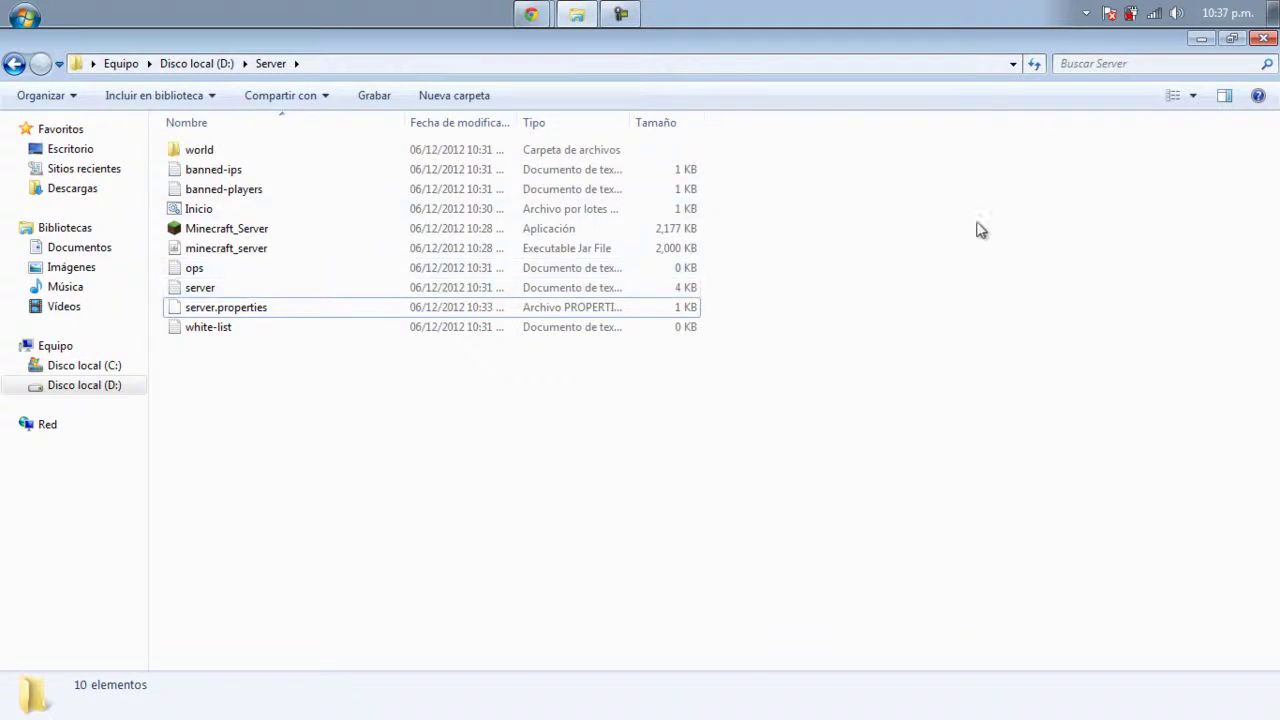
Exit the No-IP DUC client still running in the background and minimize the Server folder
{"action": "left_click", "coordinate": [1086, 13]}
{"action": "right_click", "coordinate": [1115, 50]}
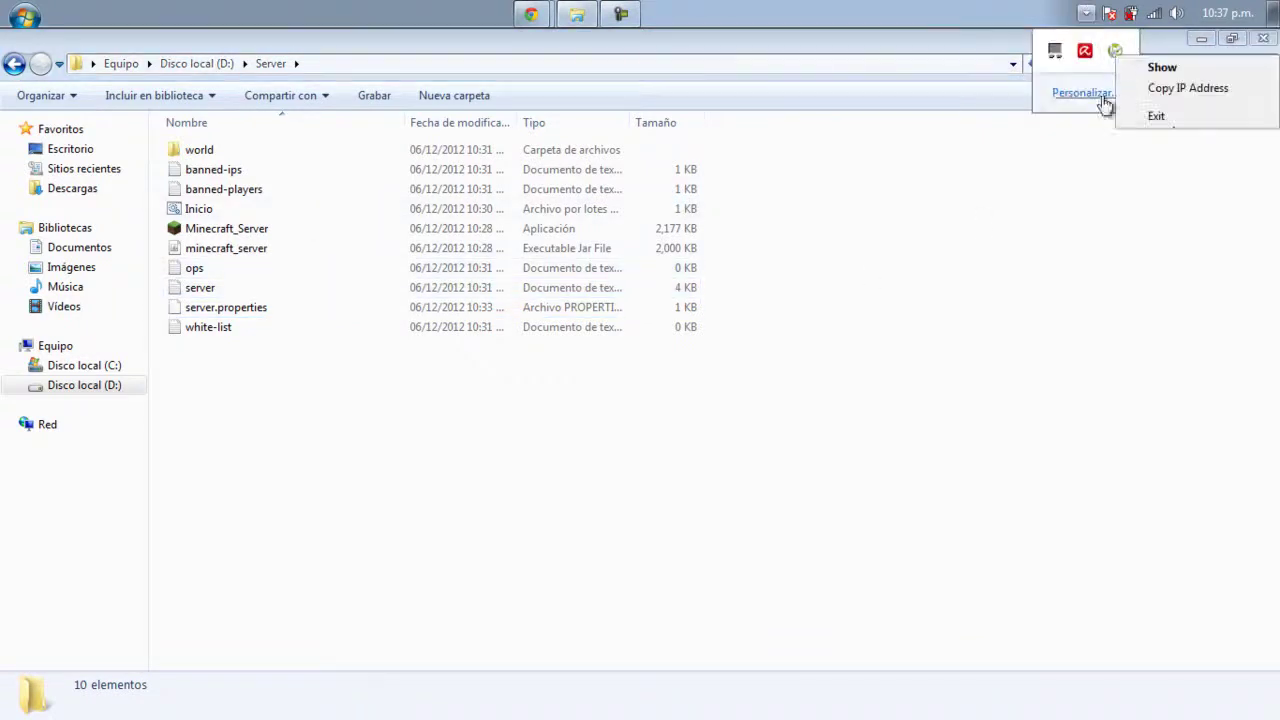
{"action": "left_click", "coordinate": [1172, 117]}
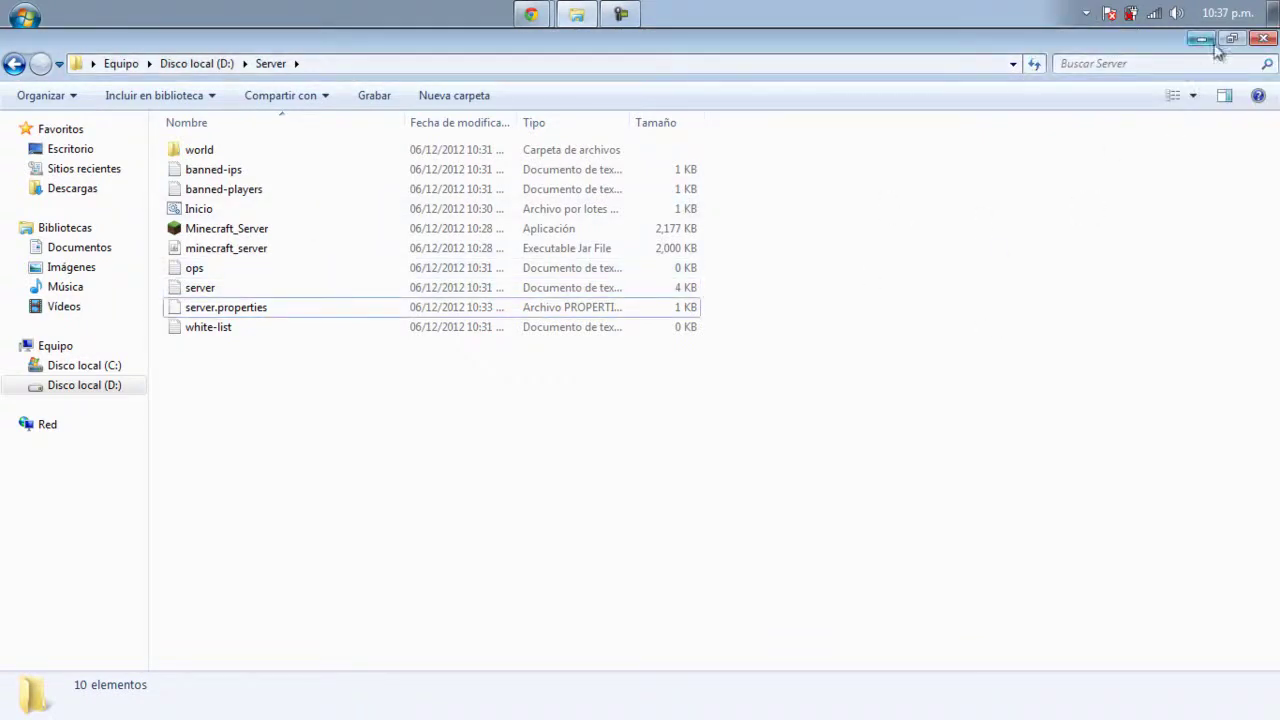
{"action": "left_click", "coordinate": [1201, 38]}
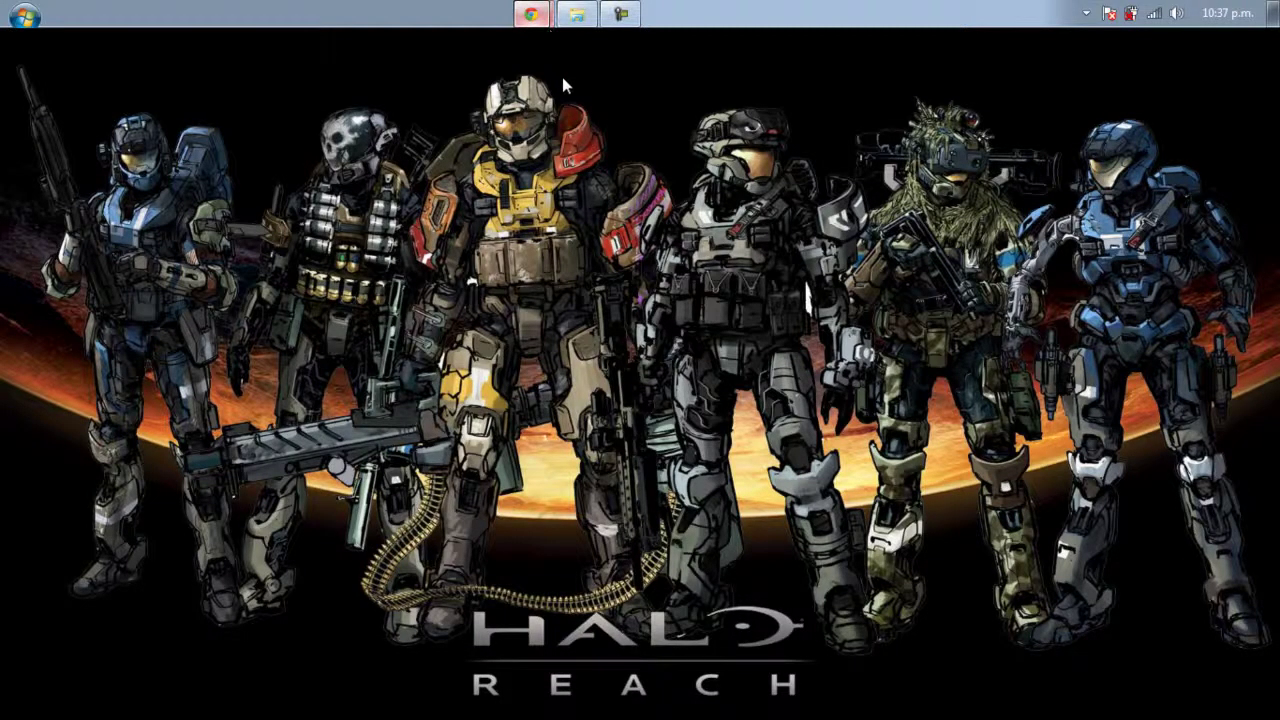
Switch to Chrome, close the No-IP download page, and dismiss the downloads bar
{"action": "left_click", "coordinate": [531, 13]}
{"action": "left_click", "coordinate": [354, 40]}
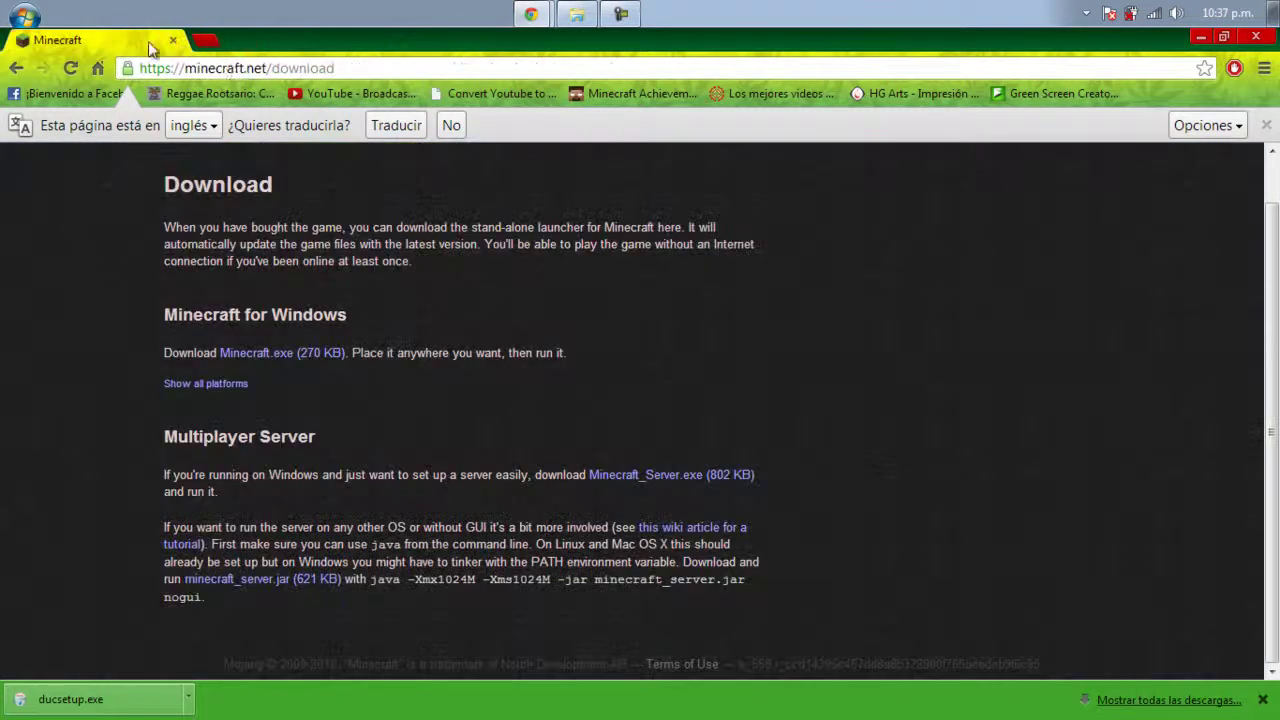
{"action": "double_click", "coordinate": [806, 256]}
{"action": "left_click", "coordinate": [933, 280]}
{"action": "left_click", "coordinate": [1263, 699]}
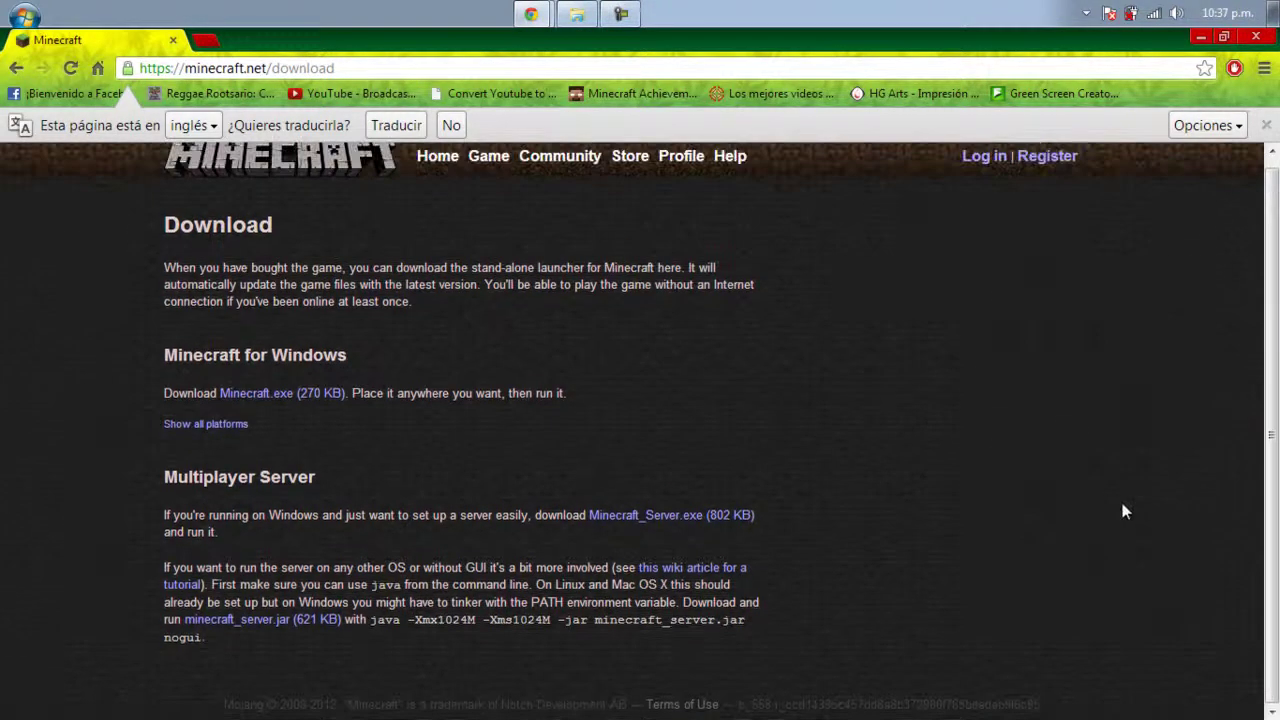
{"action": "scroll", "coordinate": [962, 380], "scroll_direction": "up", "scroll_amount": 1}
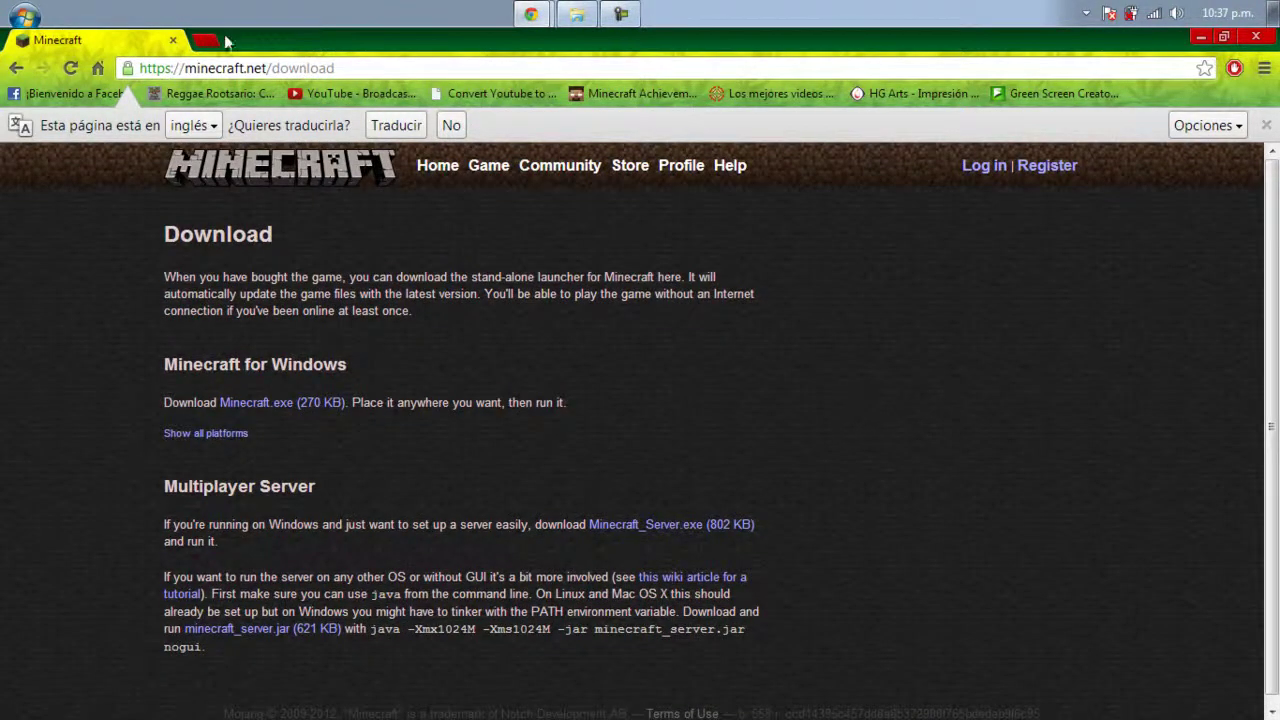
Load the router's page at home/ and view the details of its Bloqueo de intrusos settings
{"action": "left_click", "coordinate": [399, 68]}
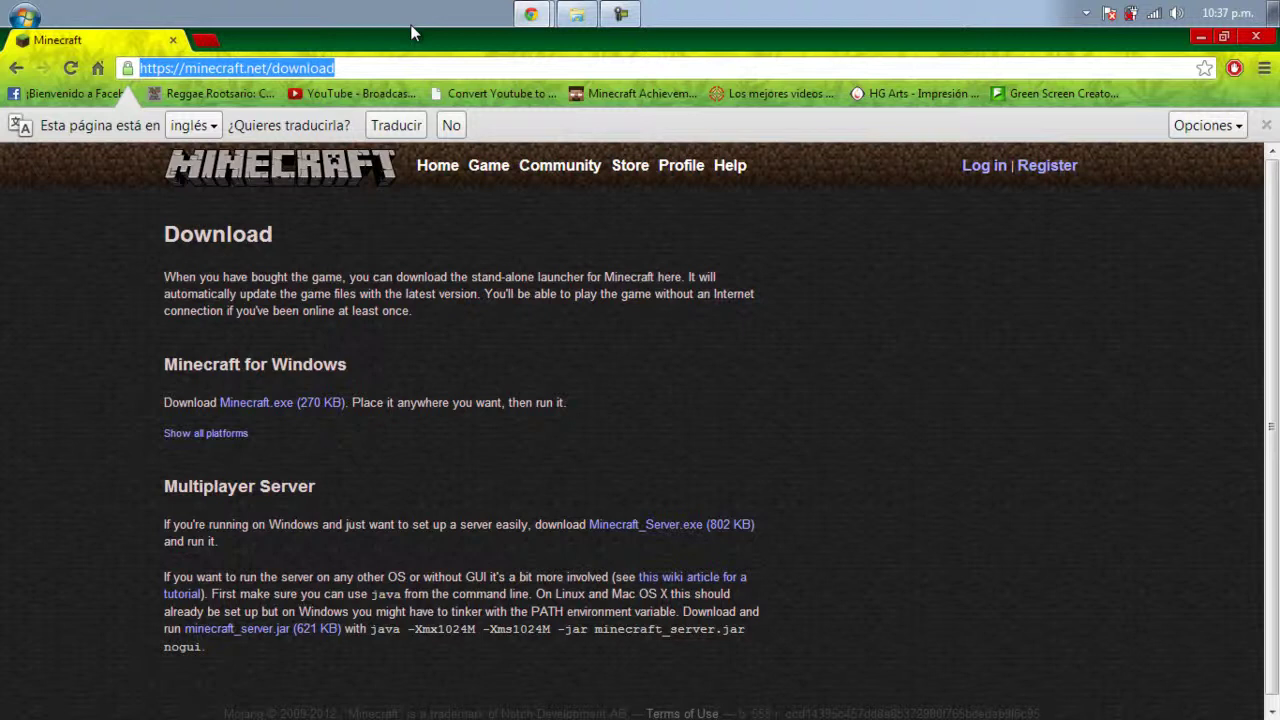
{"action": "type", "text": "home/"}
{"action": "key", "text": "Return"}
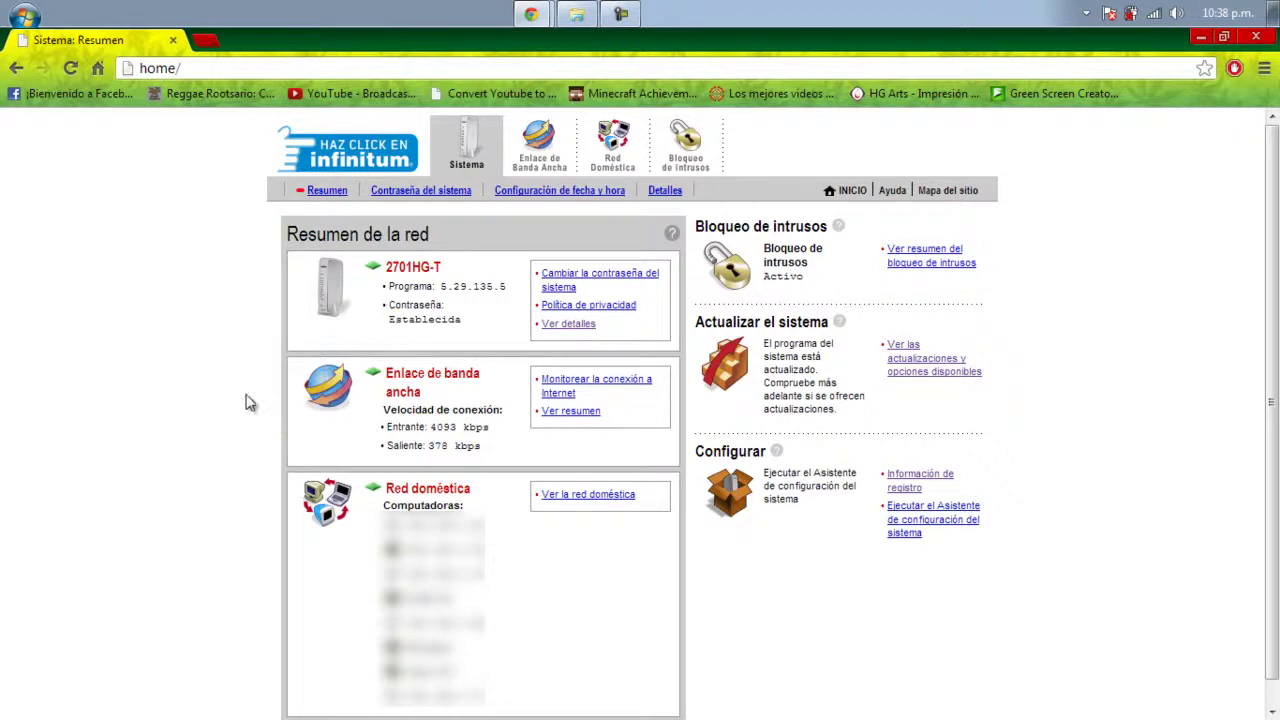
{"action": "left_click", "coordinate": [693, 148]}
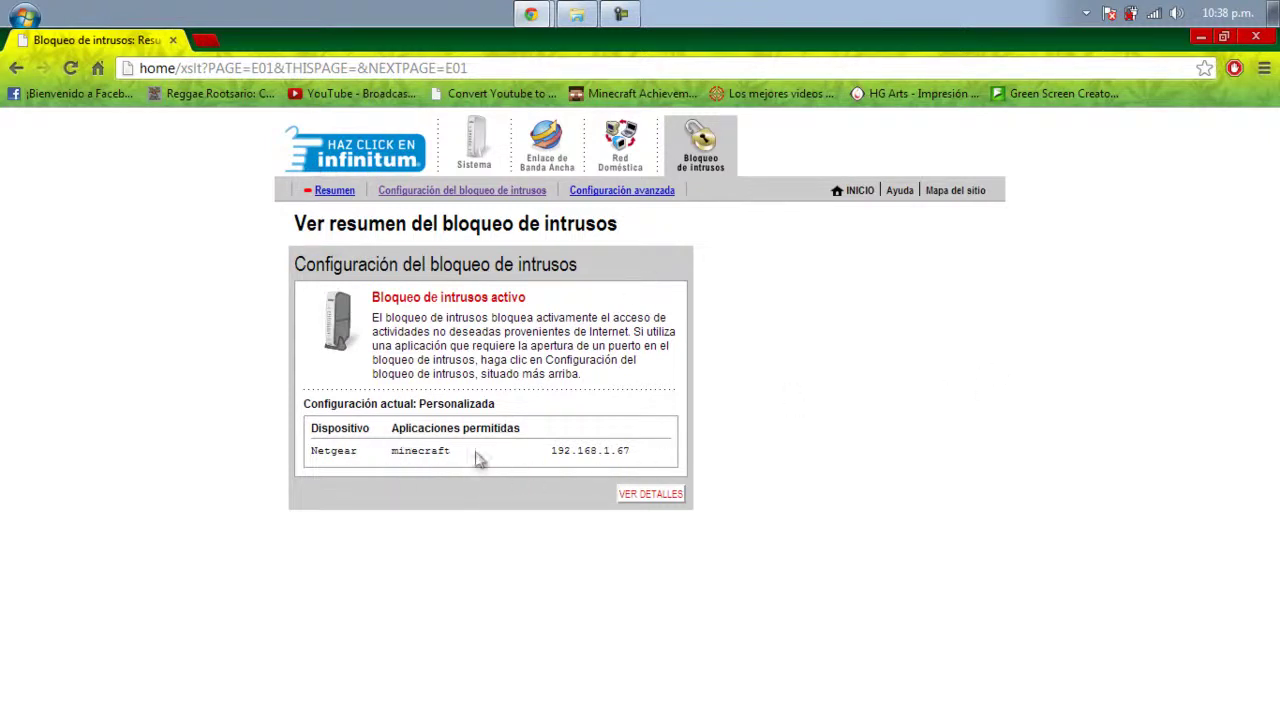
{"action": "left_click", "coordinate": [656, 495]}
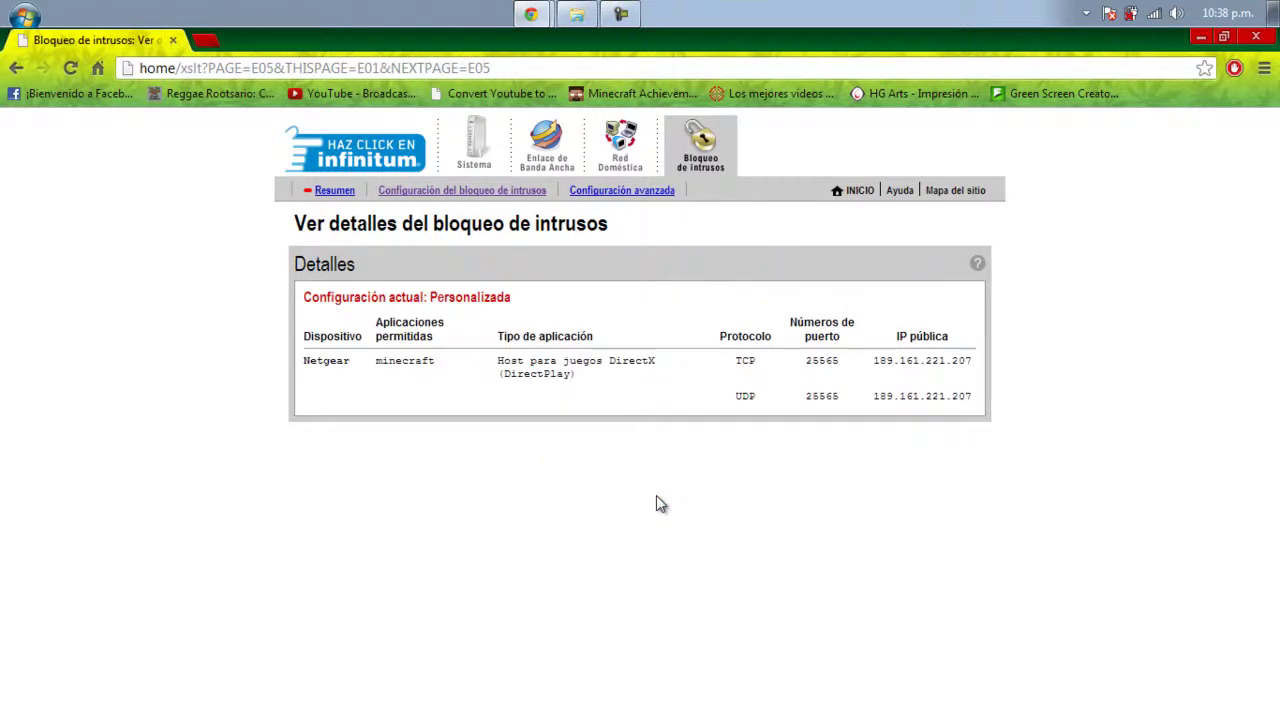
Open the router's intruder-blocking configuration and submit the system password
{"action": "left_click", "coordinate": [522, 196]}
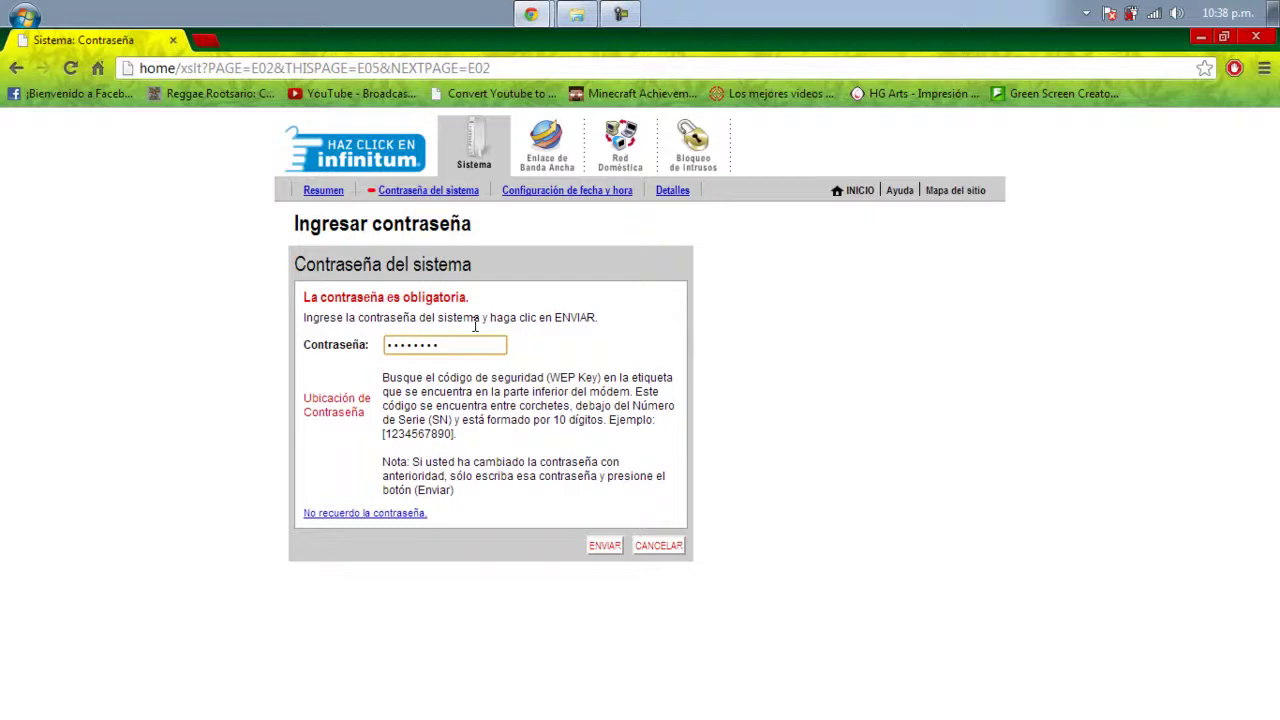
{"action": "key", "text": "Return"}
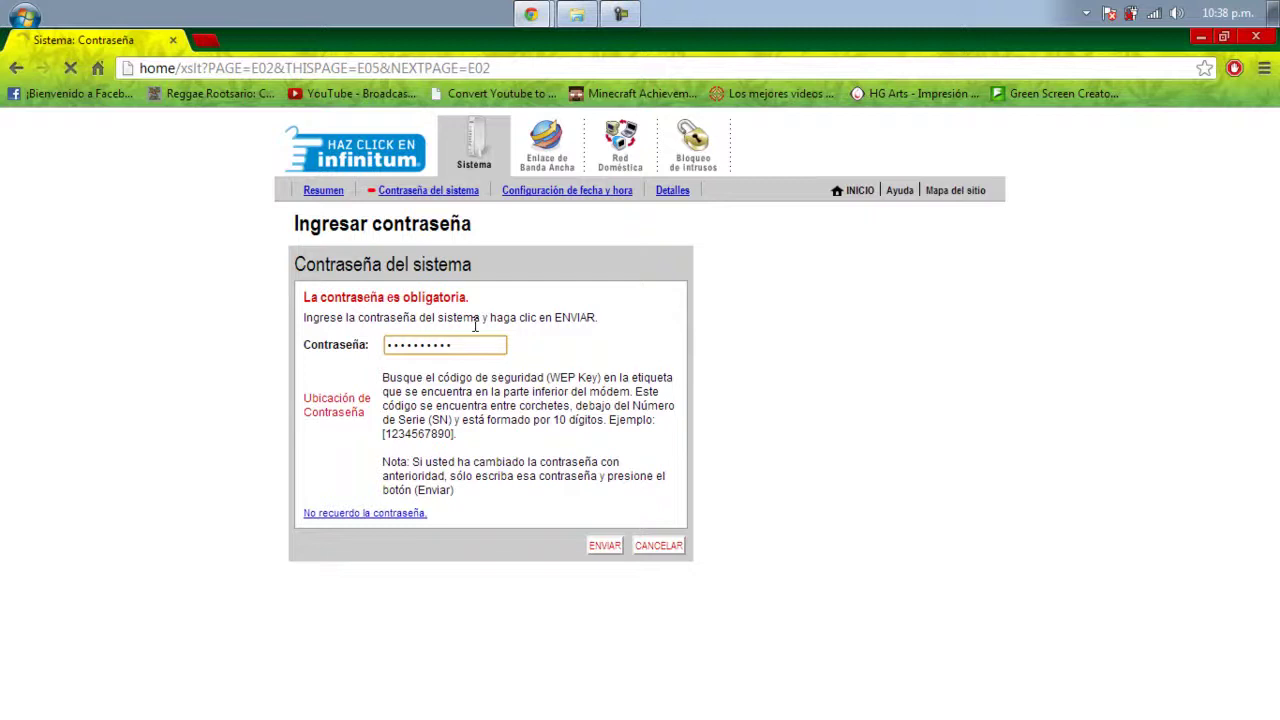